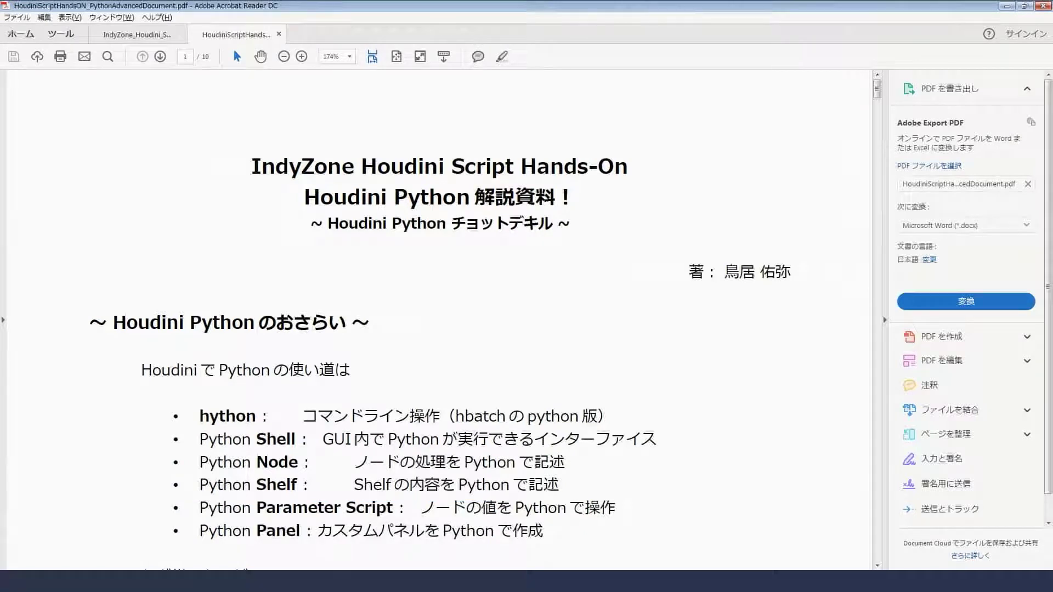
- Close the IndyZone hands-on slides and scroll the Houdini Python handout down to its review section
{"action": "key", "text": "ctrl+Tab"}
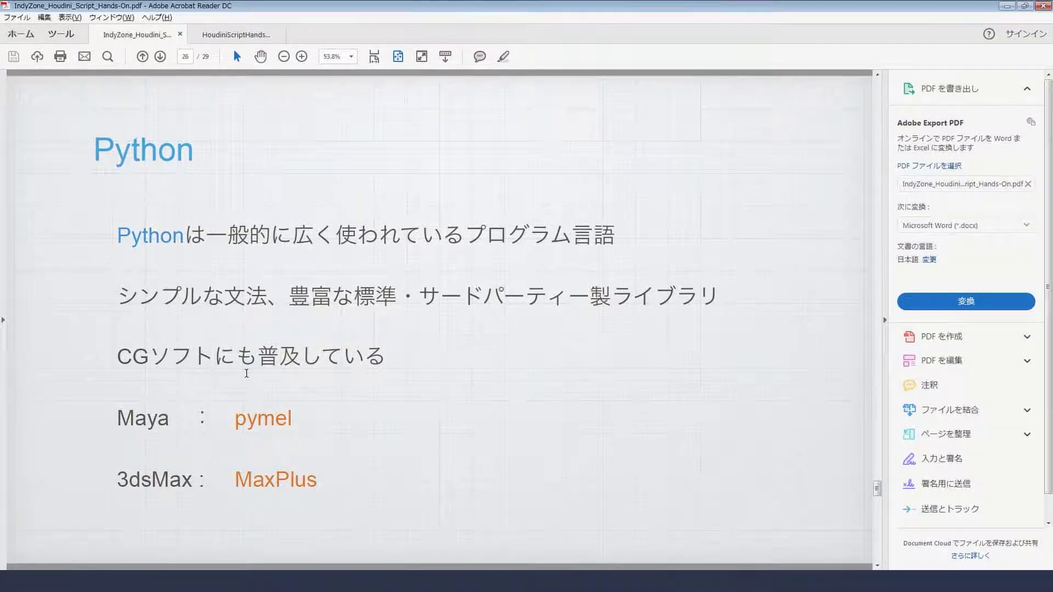
{"action": "key", "text": "ctrl+w"}
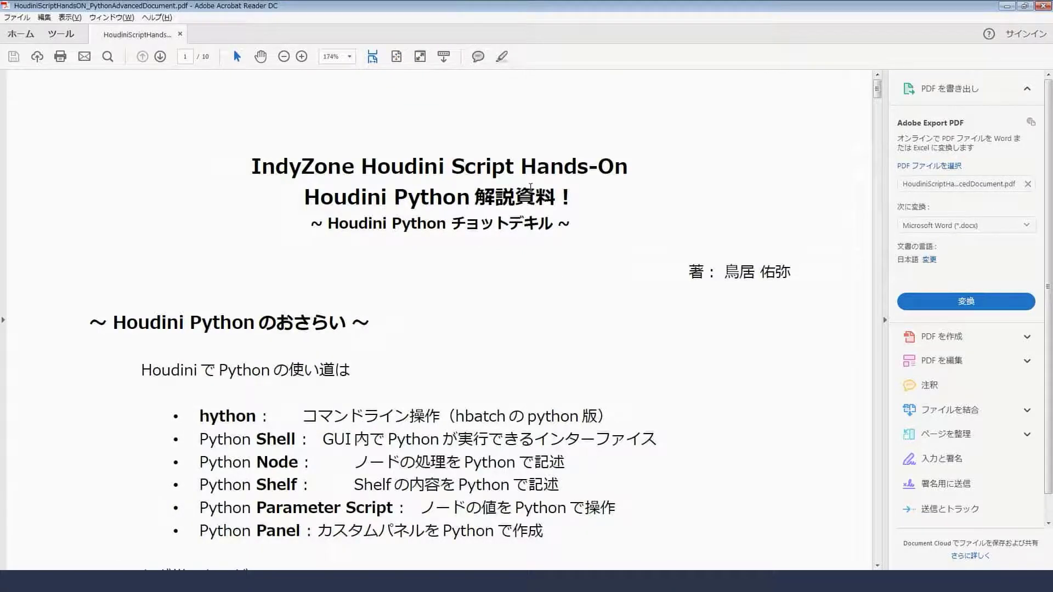
{"action": "scroll", "coordinate": [534, 185], "scroll_direction": "down", "scroll_amount": 1}
{"action": "scroll", "coordinate": [534, 186], "scroll_direction": "down", "scroll_amount": 3}
{"action": "scroll", "coordinate": [535, 186], "scroll_direction": "down", "scroll_amount": 4}
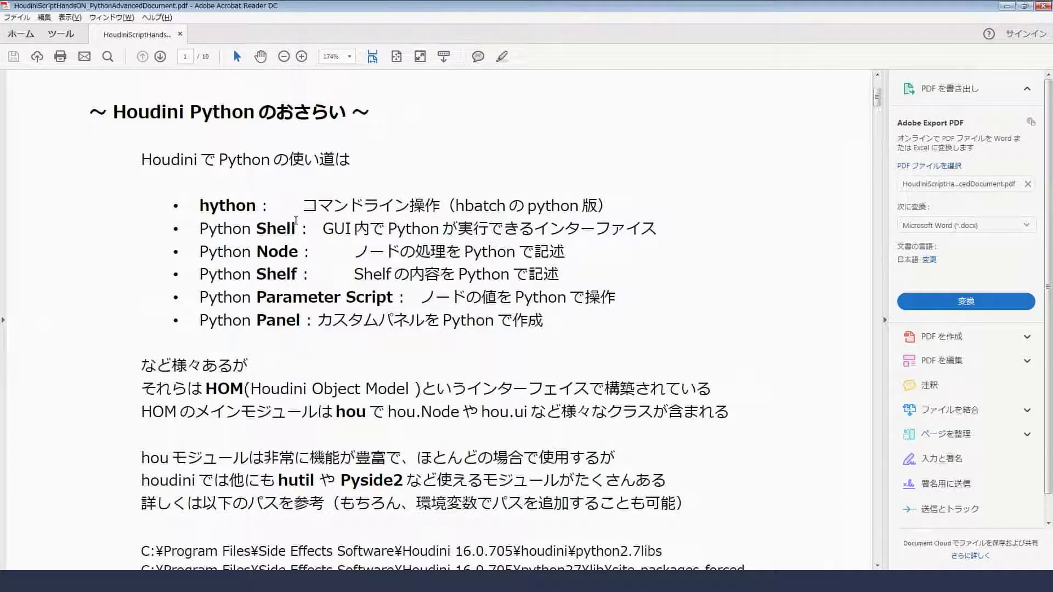
- Launch Houdini FX 16.0.705 with an enlarged Python Shell, then bring the Python handout forward
{"action": "left_click", "coordinate": [13, 581]}
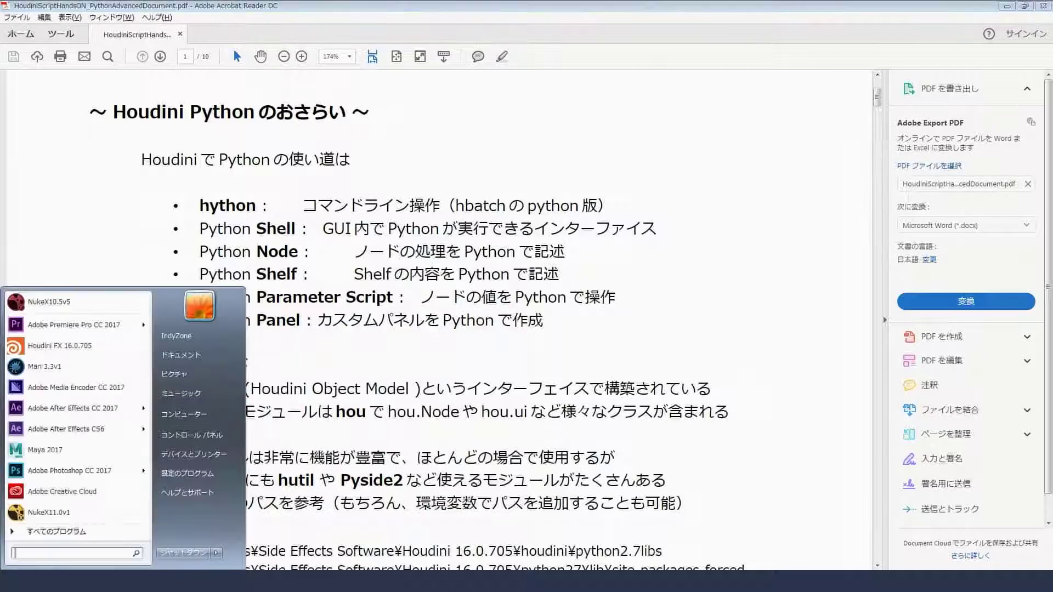
{"action": "left_click", "coordinate": [71, 357]}
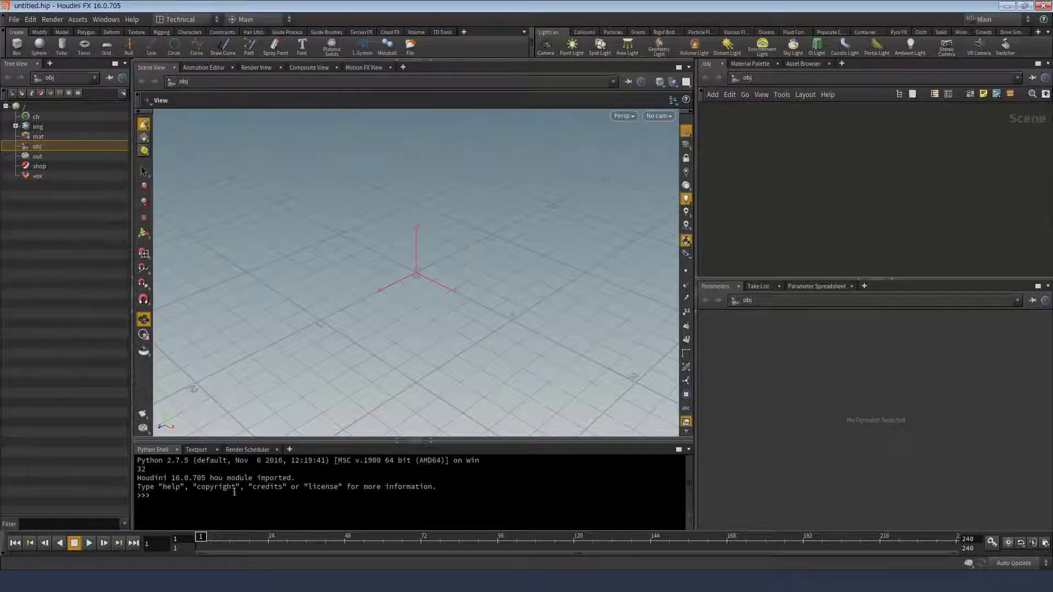
{"action": "left_click_drag", "start_coordinate": [265, 441], "coordinate": [258, 371]}
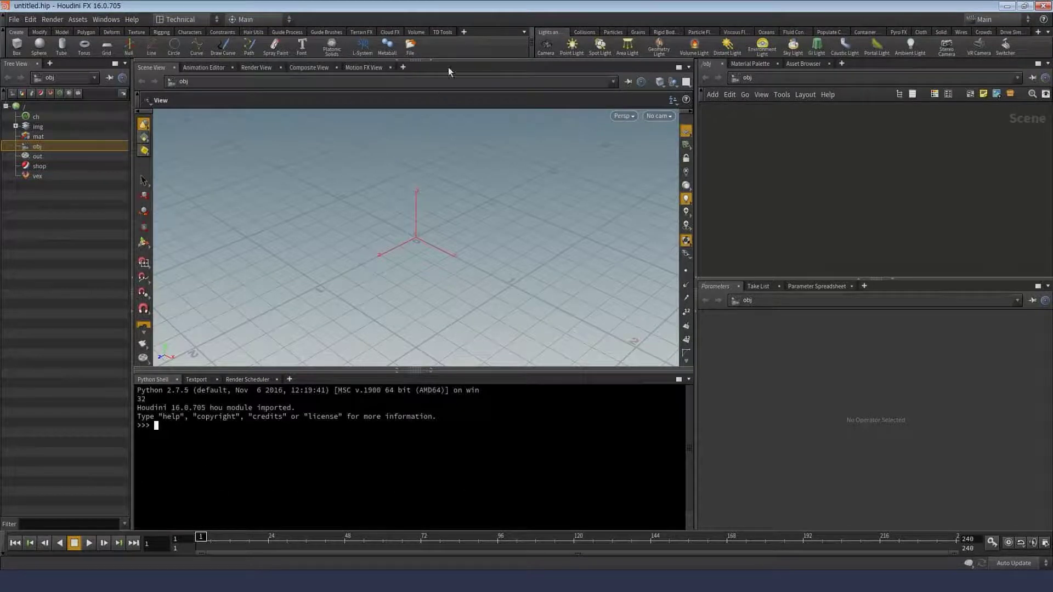
{"action": "left_click_drag", "start_coordinate": [470, 10], "coordinate": [618, 267]}
{"action": "left_click", "coordinate": [441, 207]}
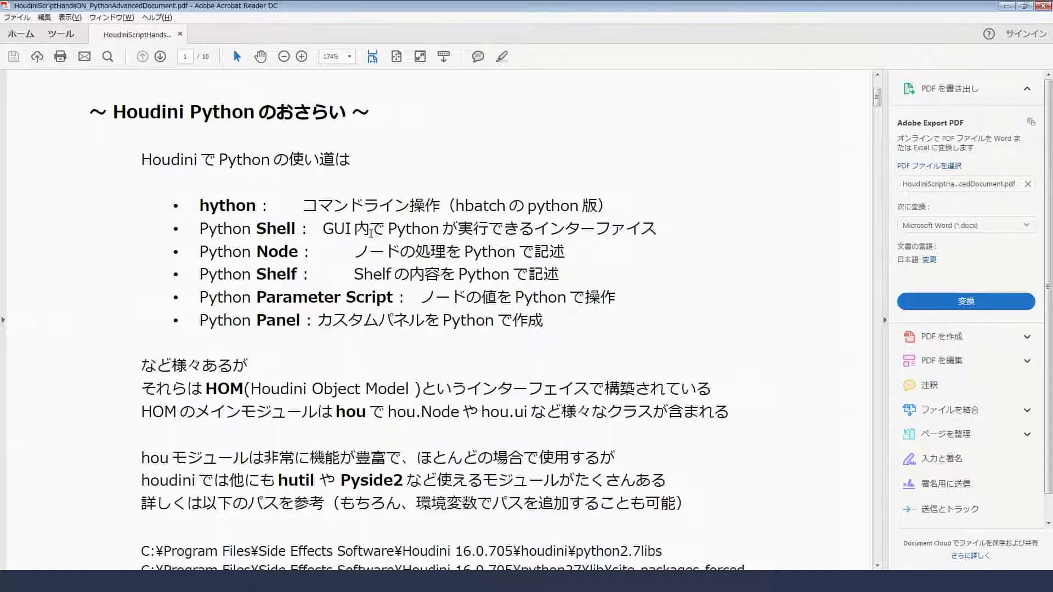
- Scroll the handout through its HOM and hou module notes
{"action": "scroll", "coordinate": [366, 312], "scroll_direction": "down", "scroll_amount": 2}
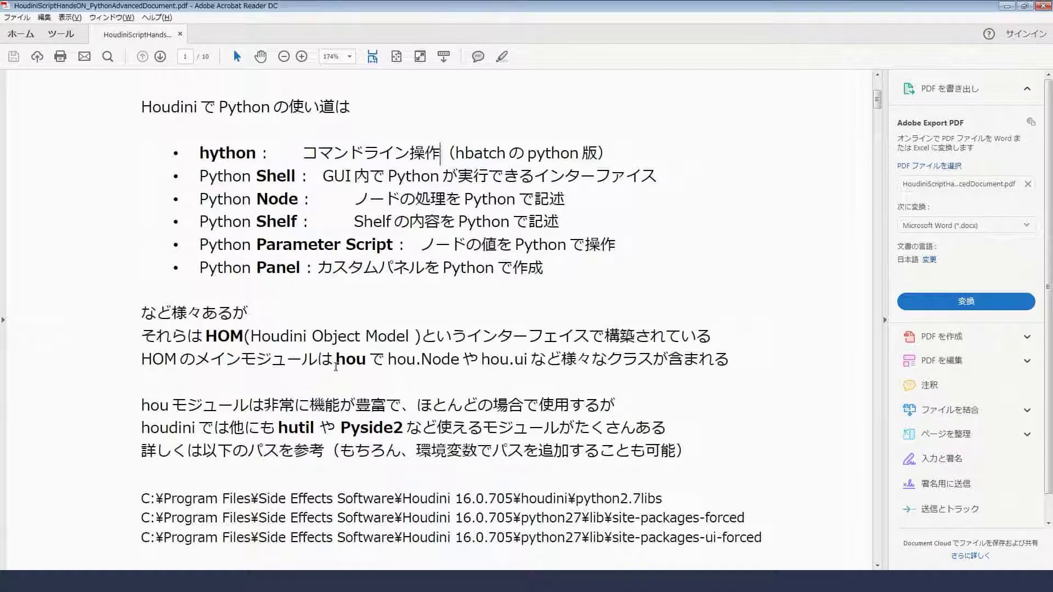
- Browse the hou module function list on the sidefx.com reference page
{"action": "key", "text": "alt+Tab"}
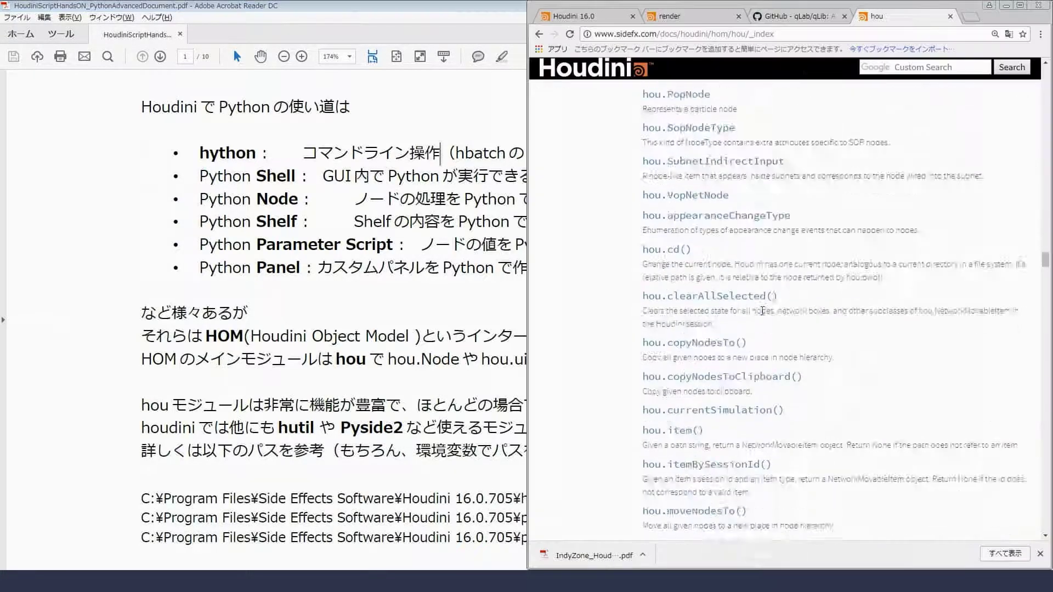
{"action": "scroll", "coordinate": [763, 311], "scroll_direction": "down", "scroll_amount": 3}
{"action": "scroll", "coordinate": [763, 311], "scroll_direction": "down", "scroll_amount": 3}
{"action": "scroll", "coordinate": [762, 311], "scroll_direction": "down", "scroll_amount": 2}
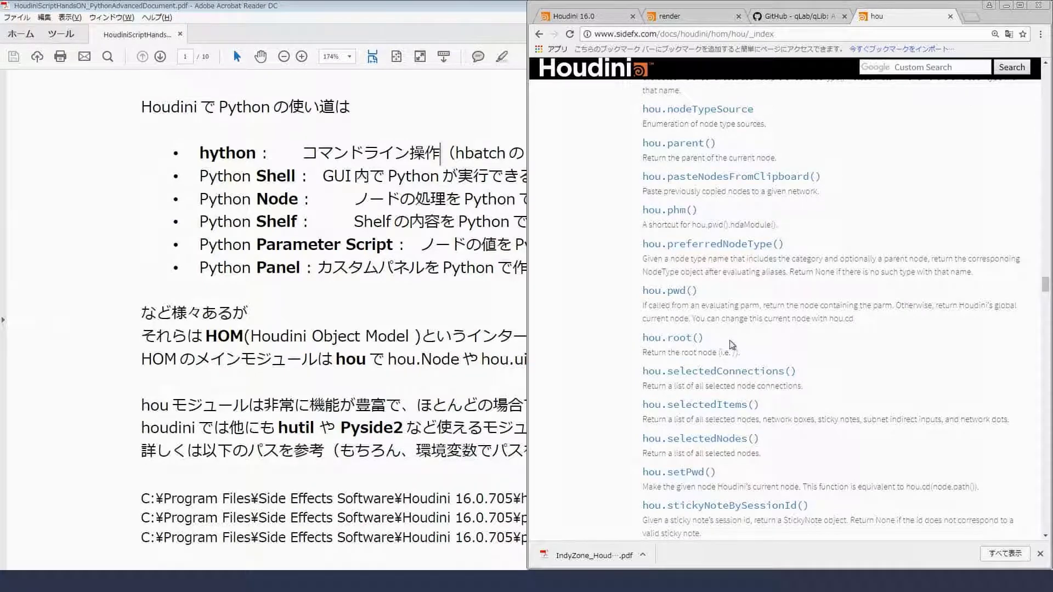
- Return to the handout and scroll down to its library path lines
{"action": "left_click", "coordinate": [434, 419]}
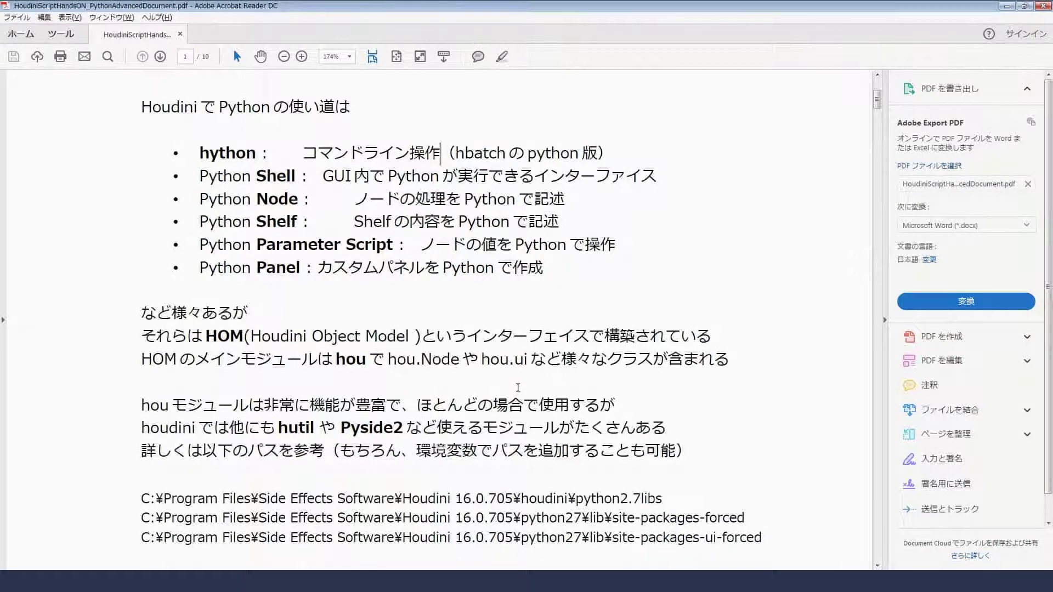
{"action": "scroll", "coordinate": [518, 387], "scroll_direction": "down", "scroll_amount": 1}
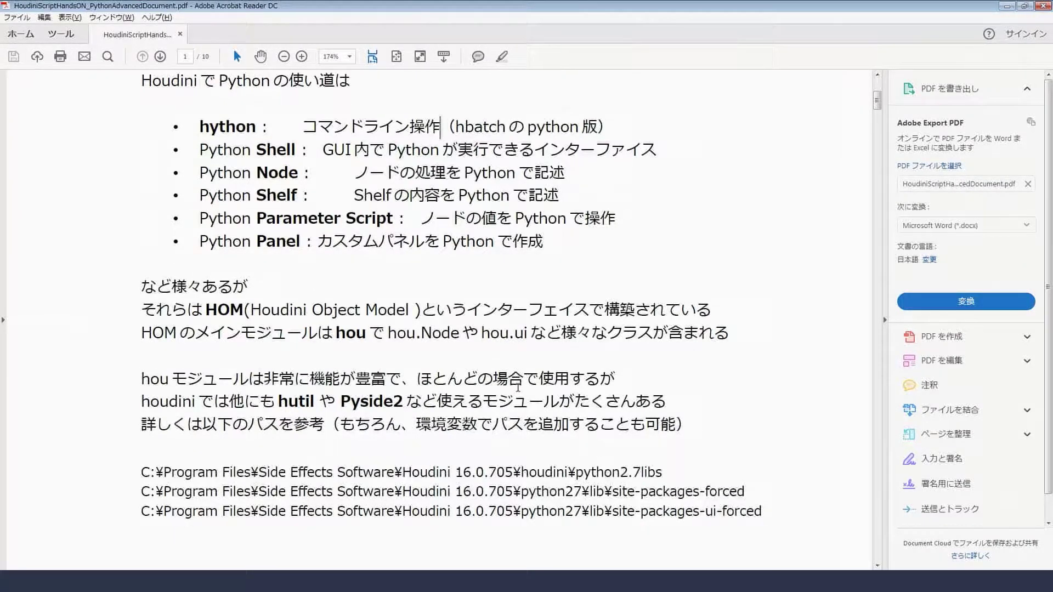
{"action": "scroll", "coordinate": [518, 388], "scroll_direction": "down", "scroll_amount": 1}
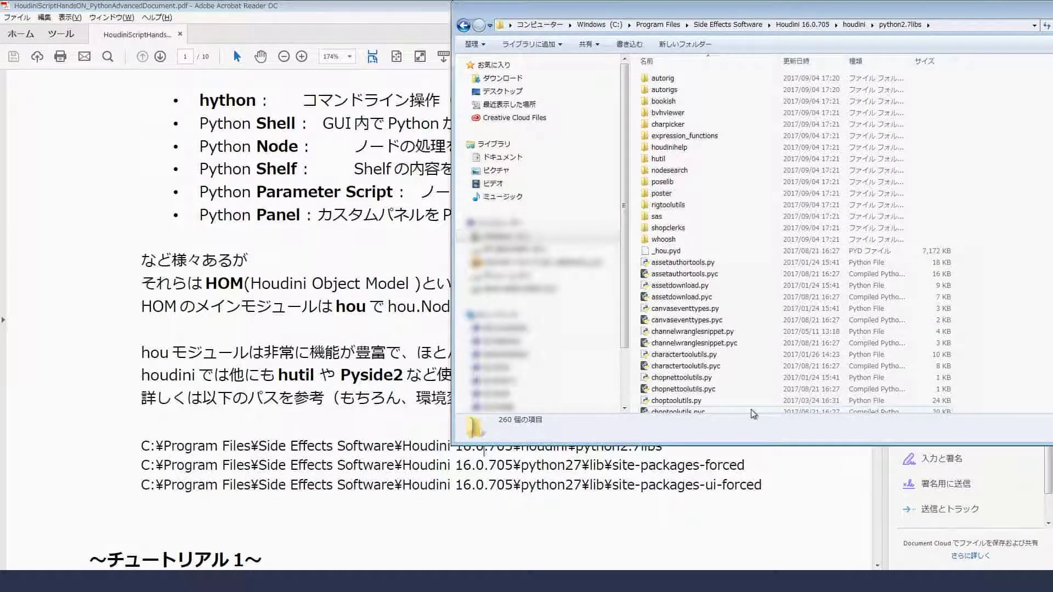
- Look inside the poselib and autorig module folders in python2.7libs
{"action": "left_click", "coordinate": [678, 161]}
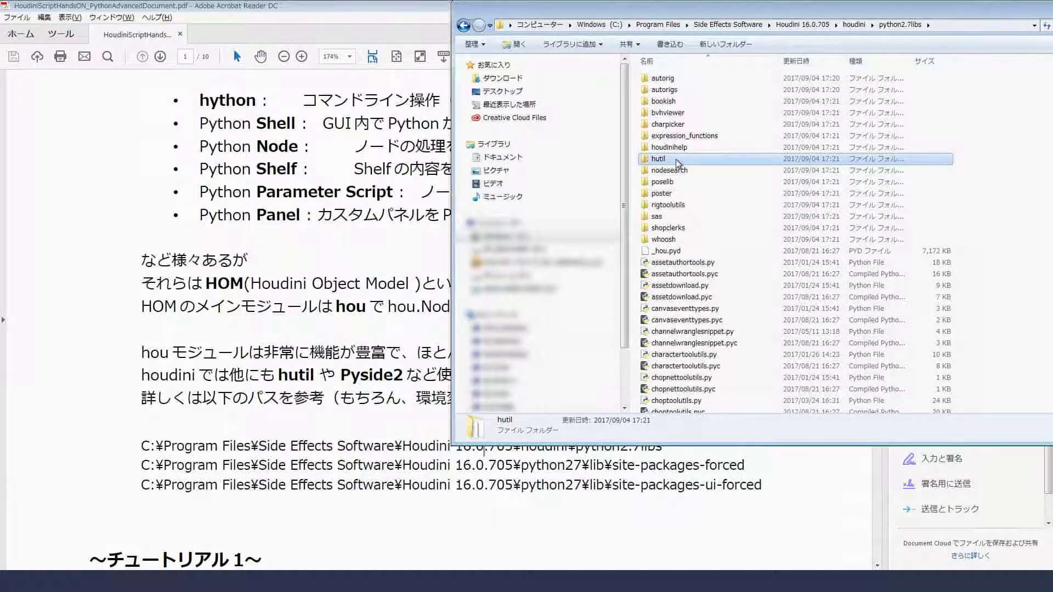
{"action": "double_click", "coordinate": [667, 182]}
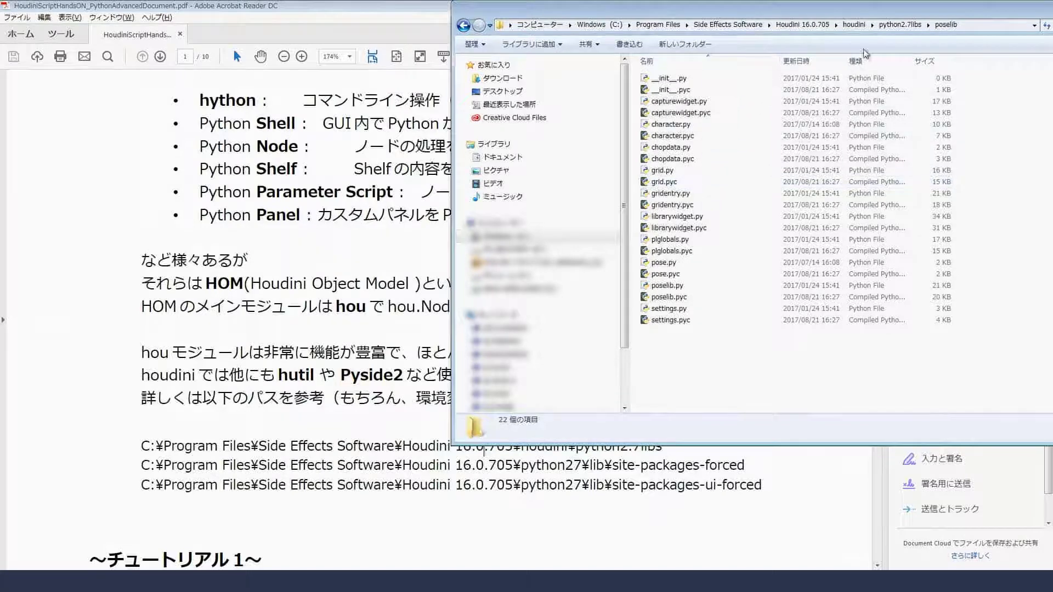
{"action": "left_click", "coordinate": [900, 28]}
{"action": "double_click", "coordinate": [667, 78]}
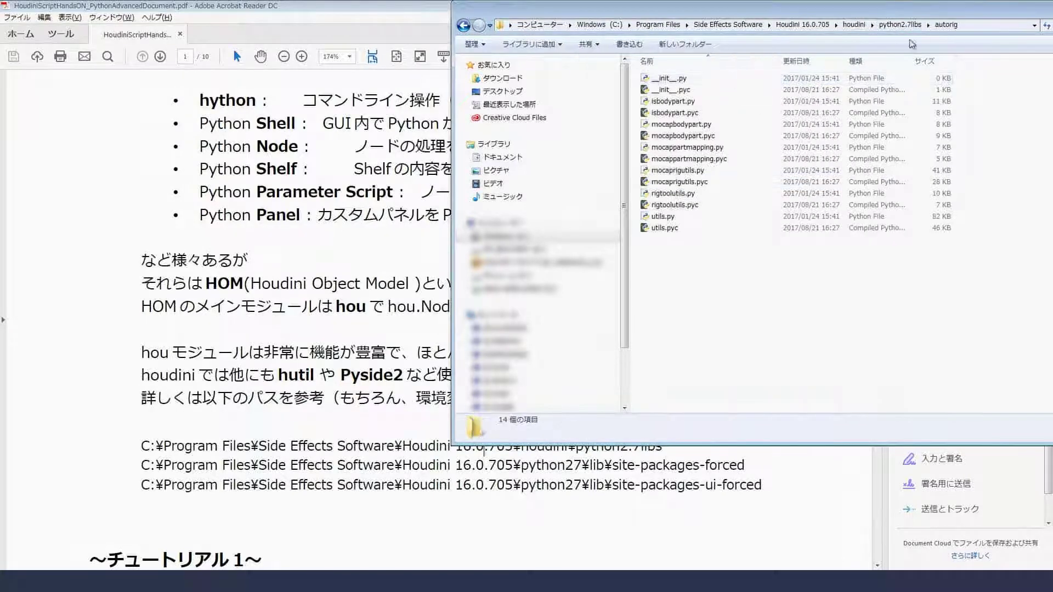
{"action": "left_click", "coordinate": [900, 25]}
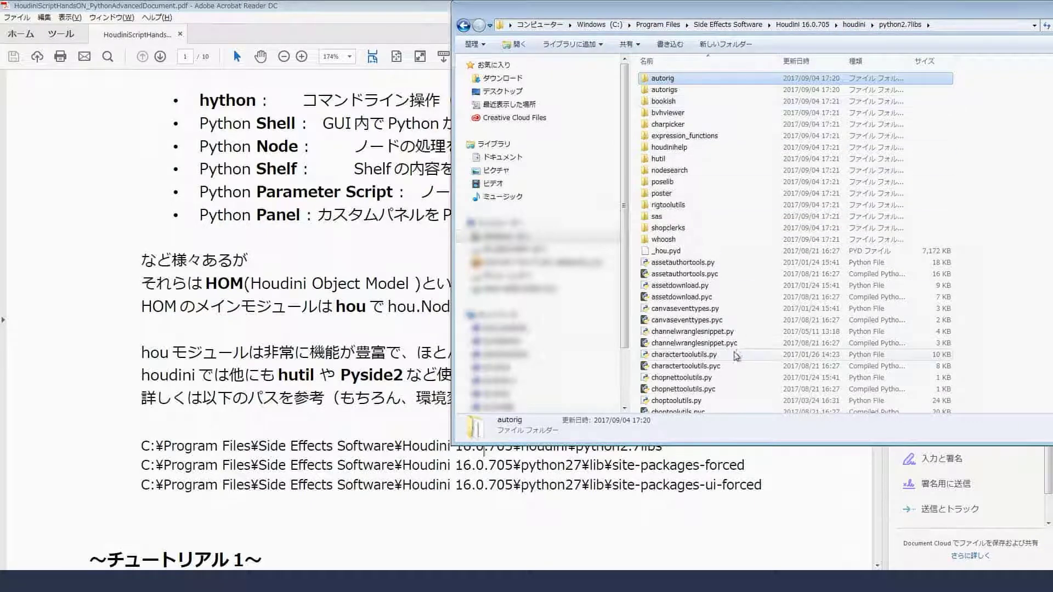
- Open the site-packages-forced folder using the path copied from the handout
{"action": "left_click", "coordinate": [749, 482]}
{"action": "left_click_drag", "start_coordinate": [142, 465], "coordinate": [735, 463]}
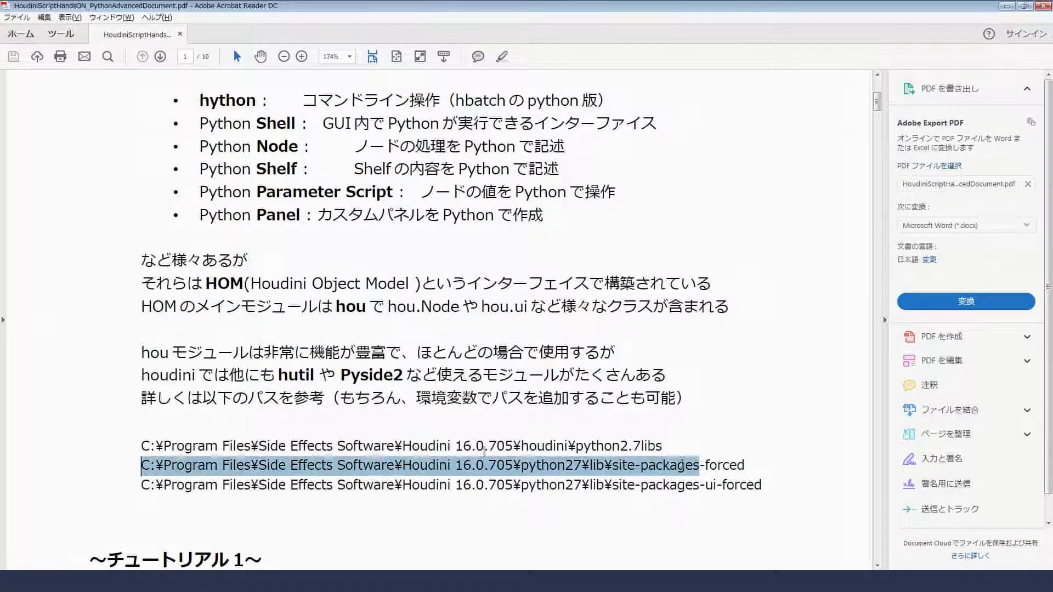
{"action": "key", "text": "alt+Tab"}
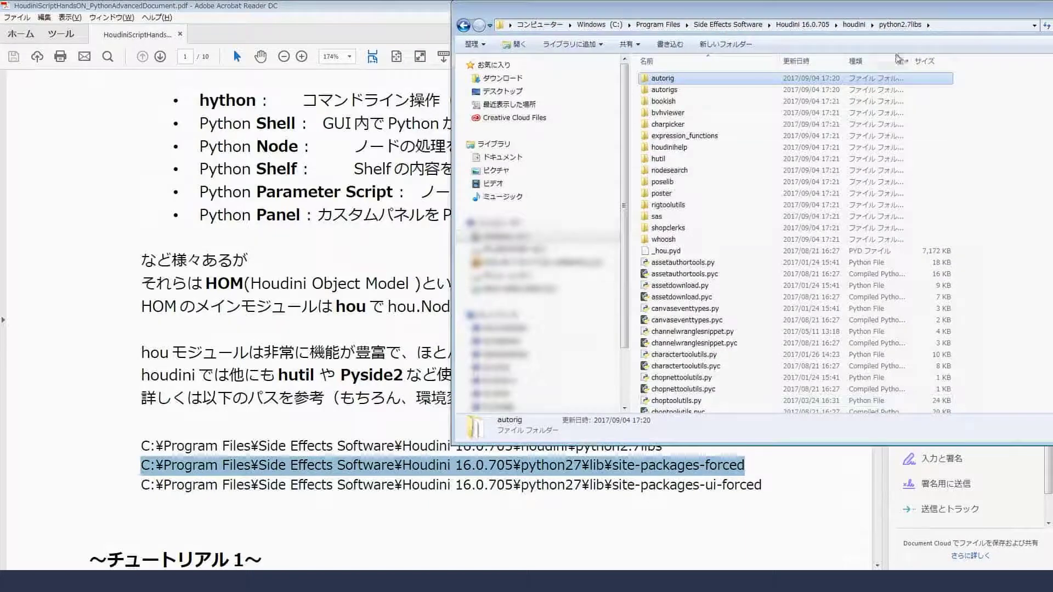
{"action": "left_click", "coordinate": [936, 25]}
{"action": "type", "text": "C:¥Program Files¥Side Effects Software¥Houdini 16.0.705¥python27¥lib¥site-packages-forced"}
{"action": "key", "text": "Return"}
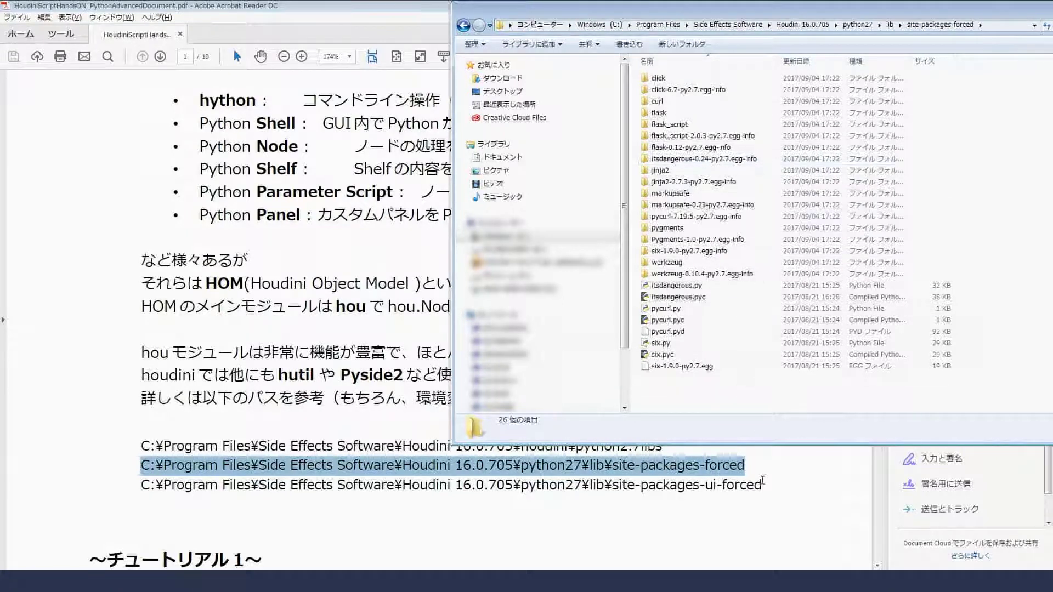
- Open the site-packages-ui-forced folder and its PySide2 subfolder, then return to the handout
{"action": "mouse_move", "coordinate": [762, 485]}
{"action": "left_mouse_down"}
{"action": "mouse_move", "coordinate": [362, 504]}
{"action": "mouse_move", "coordinate": [141, 490]}
{"action": "left_mouse_up"}
{"action": "key", "text": "ctrl+c"}
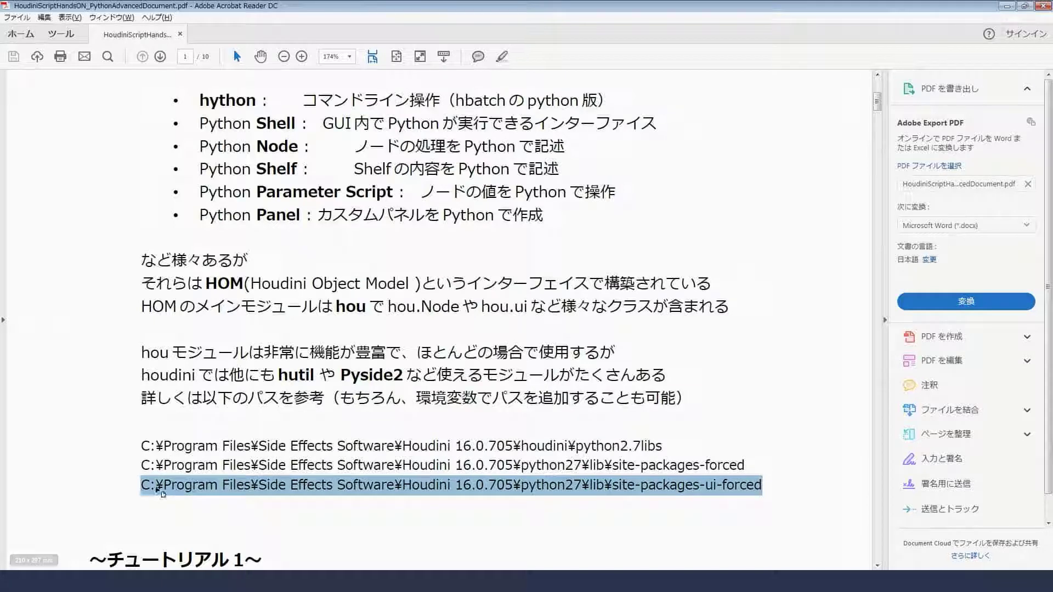
{"action": "key", "text": "alt+Tab"}
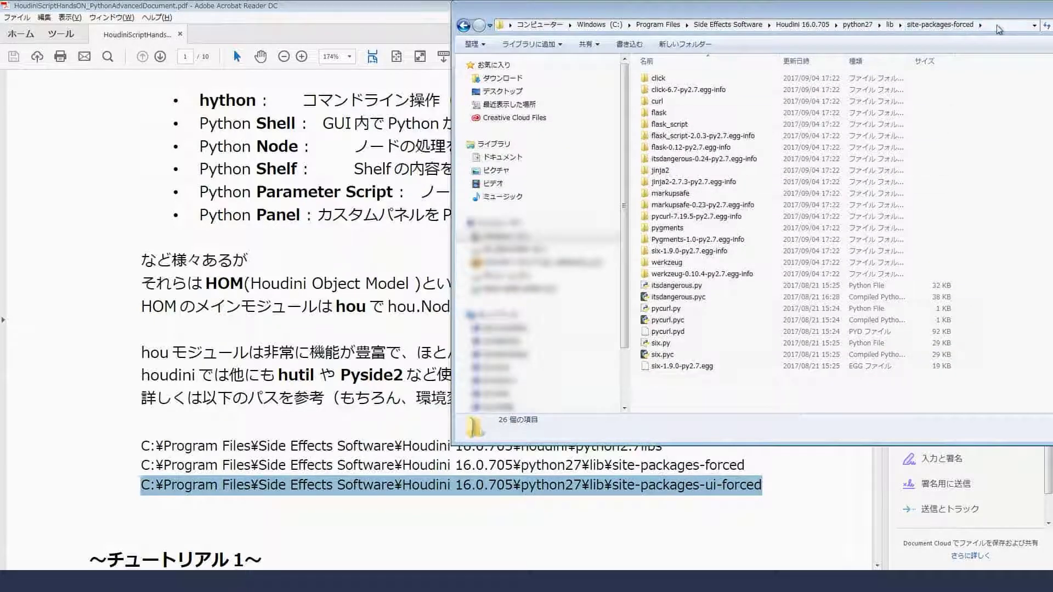
{"action": "left_click", "coordinate": [991, 26]}
{"action": "key", "text": "ctrl+v"}
{"action": "key", "text": "Return"}
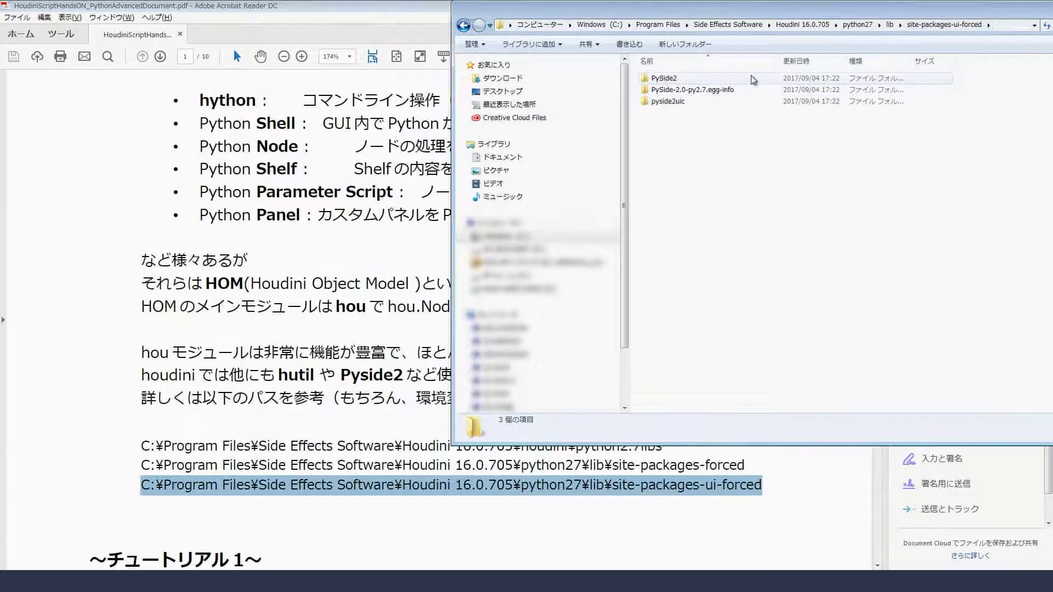
{"action": "mouse_move", "coordinate": [753, 78]}
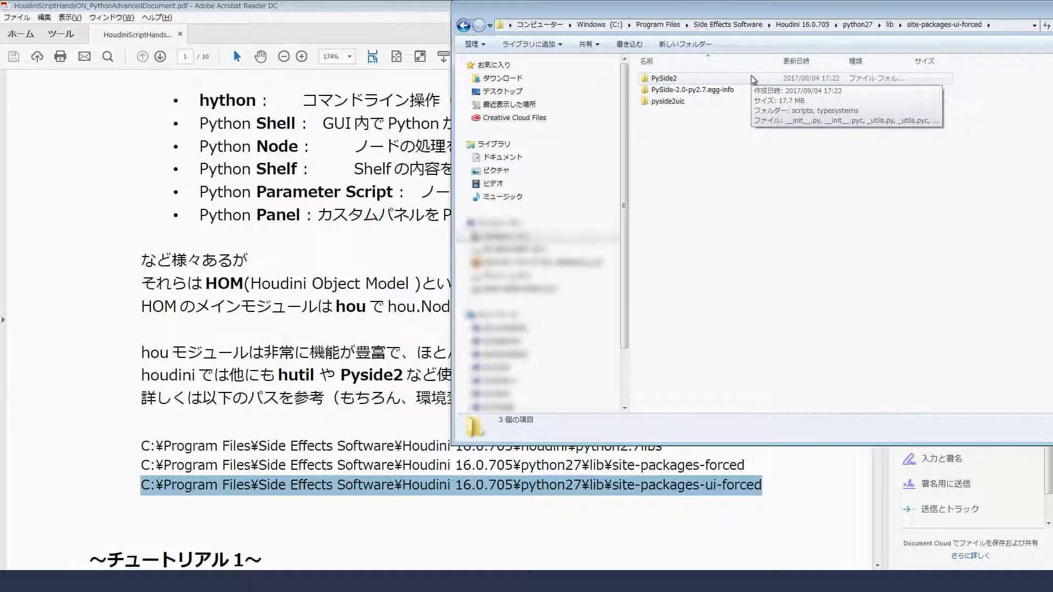
{"action": "double_click", "coordinate": [752, 79]}
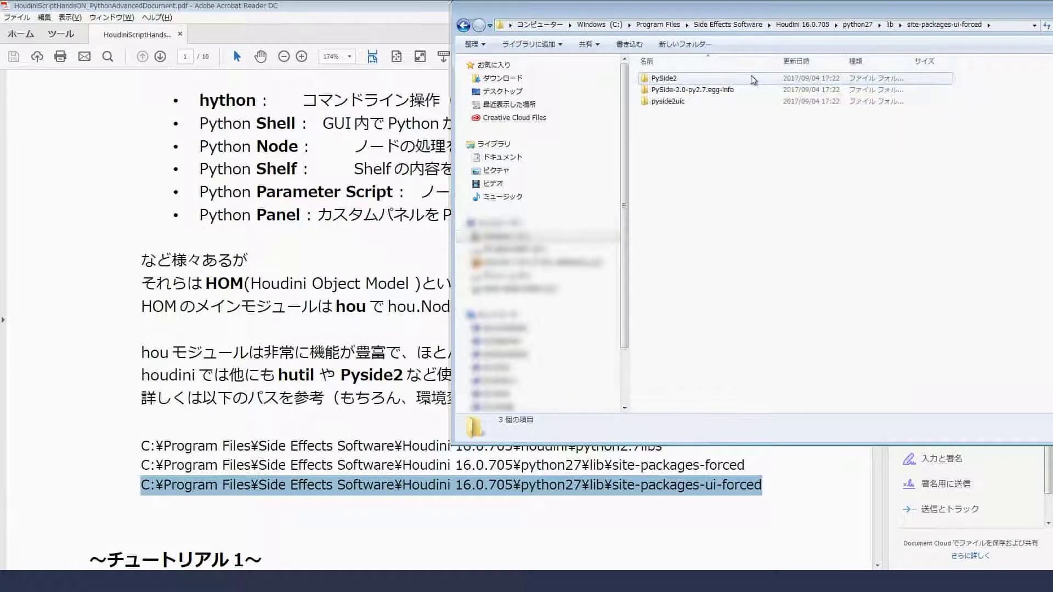
{"action": "left_click", "coordinate": [463, 25]}
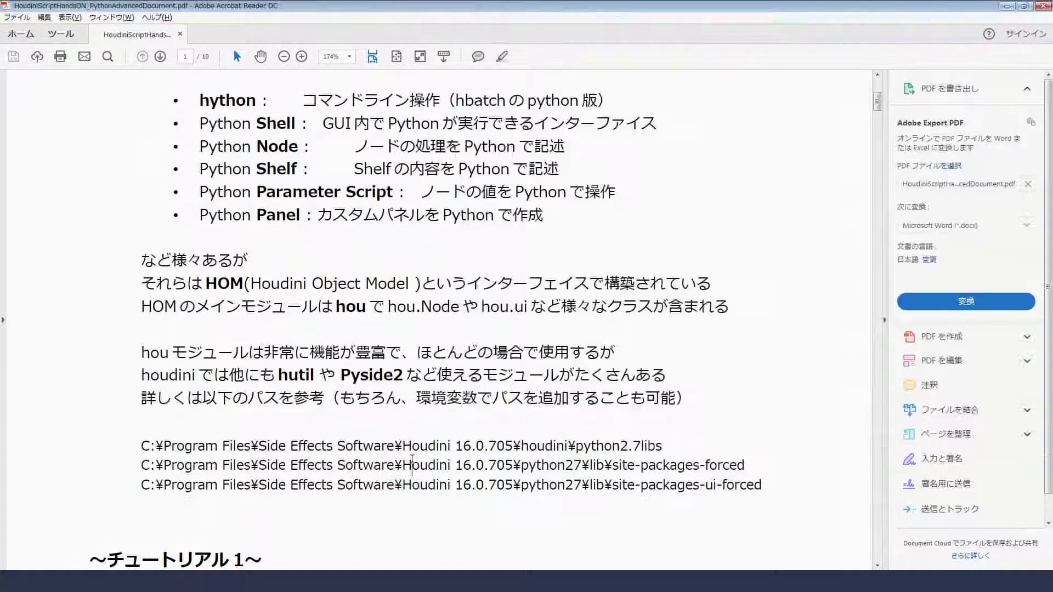
{"action": "left_click", "coordinate": [412, 465]}
- Scroll the handout down to Tutorial 1 and its Python Shell image
{"action": "scroll", "coordinate": [480, 349], "scroll_direction": "up", "scroll_amount": 3}
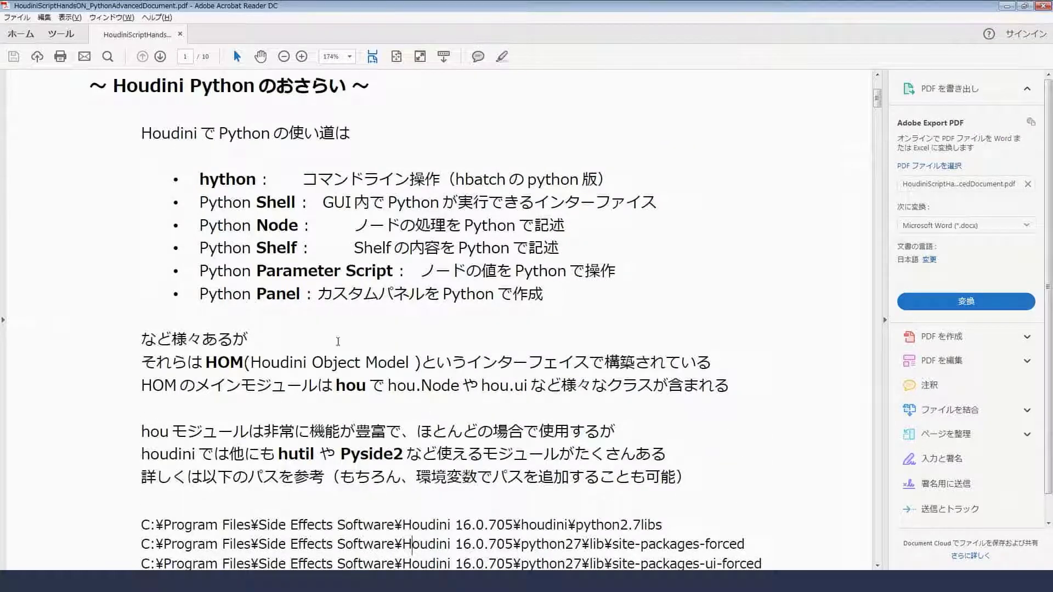
{"action": "scroll", "coordinate": [538, 406], "scroll_direction": "down", "scroll_amount": 1}
{"action": "scroll", "coordinate": [538, 406], "scroll_direction": "down", "scroll_amount": 3}
{"action": "scroll", "coordinate": [538, 406], "scroll_direction": "down", "scroll_amount": 3}
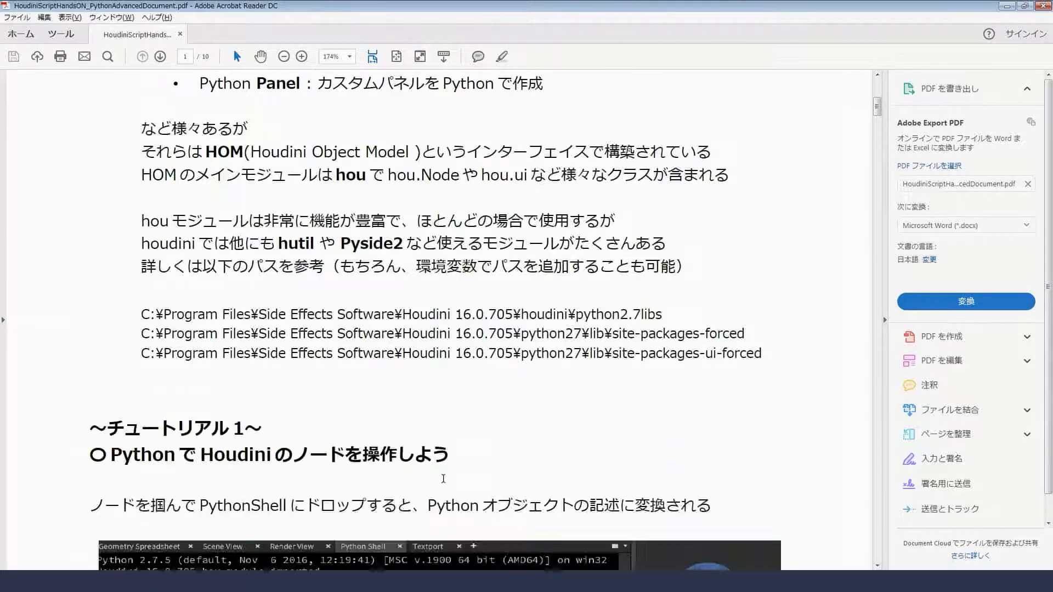
{"action": "scroll", "coordinate": [443, 478], "scroll_direction": "down", "scroll_amount": 4}
{"action": "scroll", "coordinate": [443, 477], "scroll_direction": "down", "scroll_amount": 4}
{"action": "scroll", "coordinate": [443, 477], "scroll_direction": "down", "scroll_amount": 2}
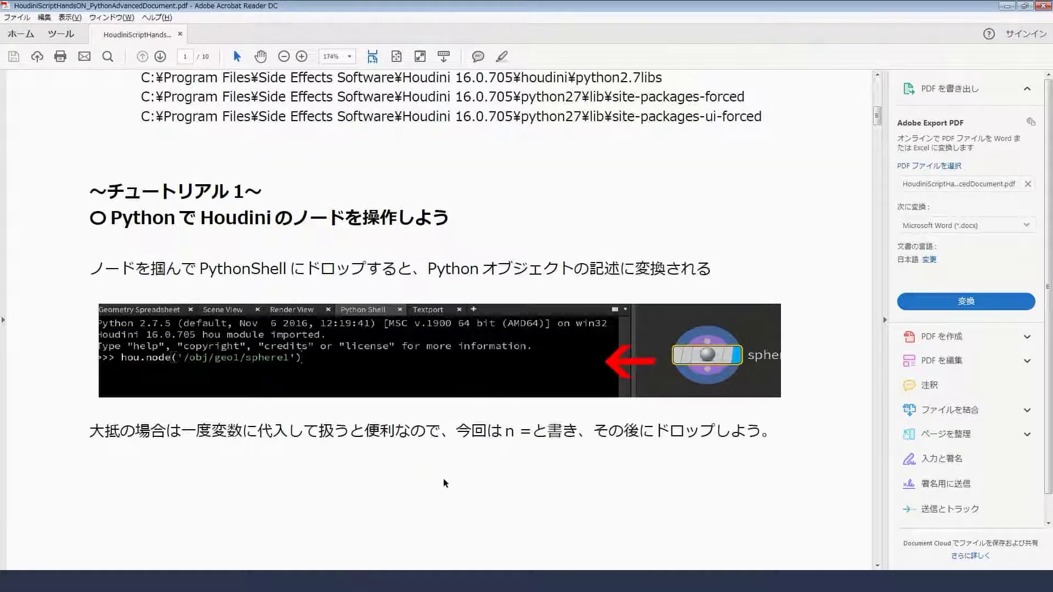
{"action": "scroll", "coordinate": [447, 478], "scroll_direction": "down", "scroll_amount": 1}
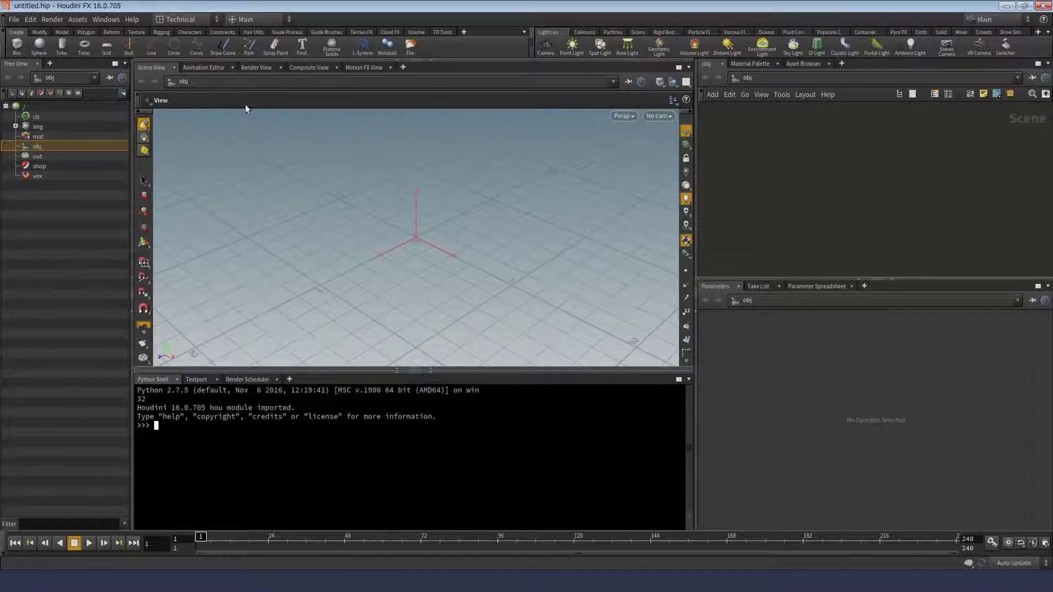
- Switch to the Technical desktop layout and widen the network and parameter panes
{"action": "left_click", "coordinate": [175, 20]}
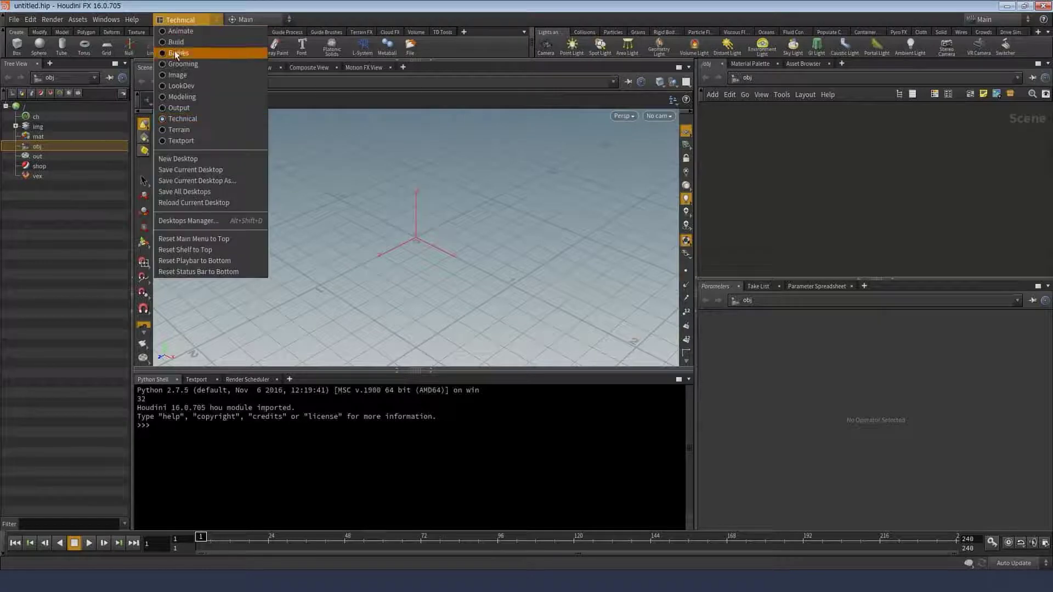
{"action": "left_click", "coordinate": [179, 120]}
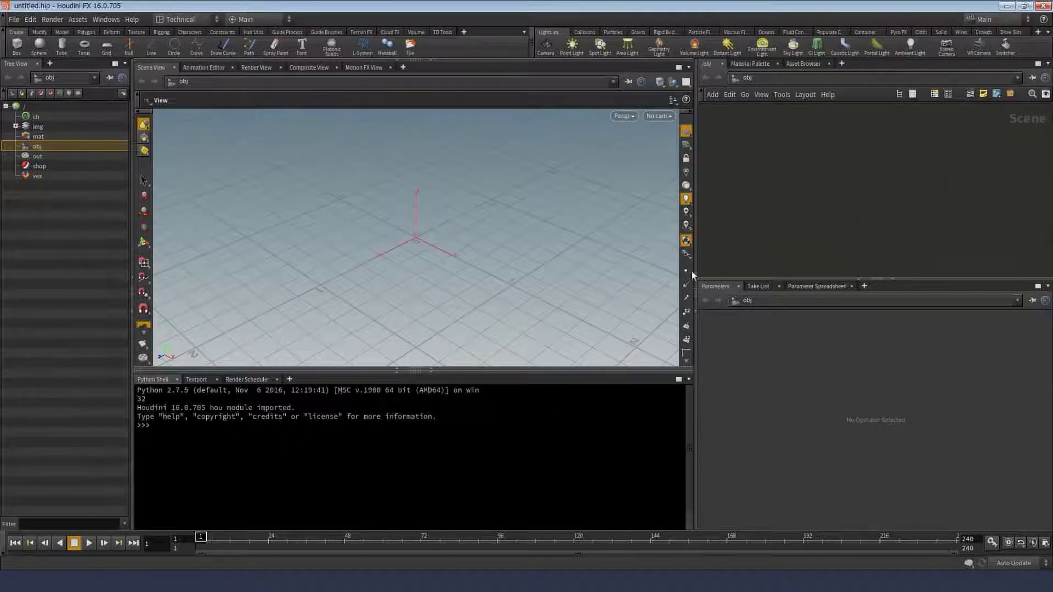
{"action": "left_click_drag", "start_coordinate": [696, 243], "coordinate": [594, 243]}
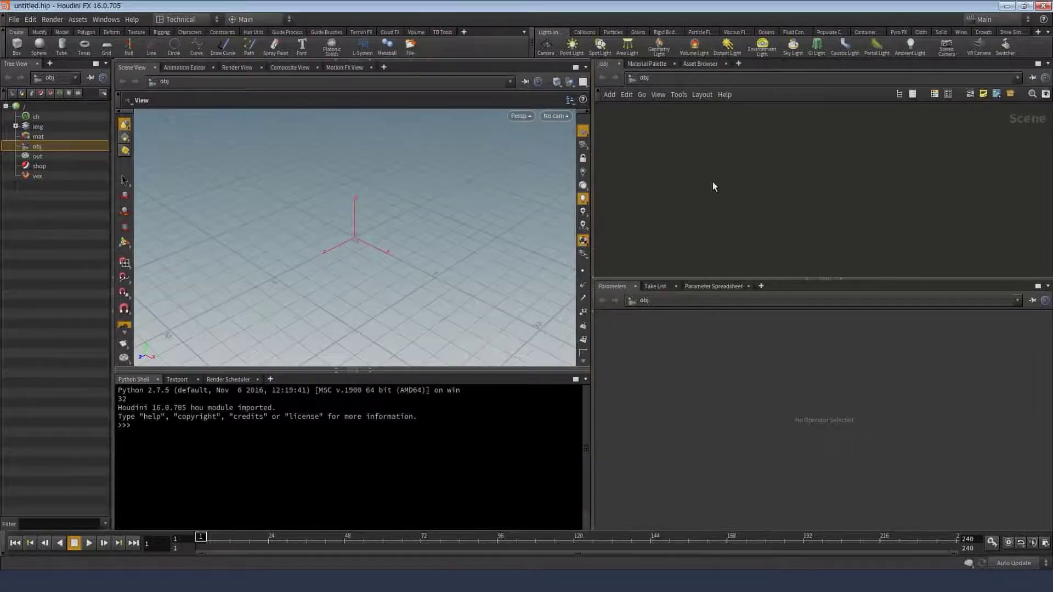
- Create a sphere1 object and replace its default geometry with a new sphere1 Sphere node
{"action": "left_click", "coordinate": [714, 187]}
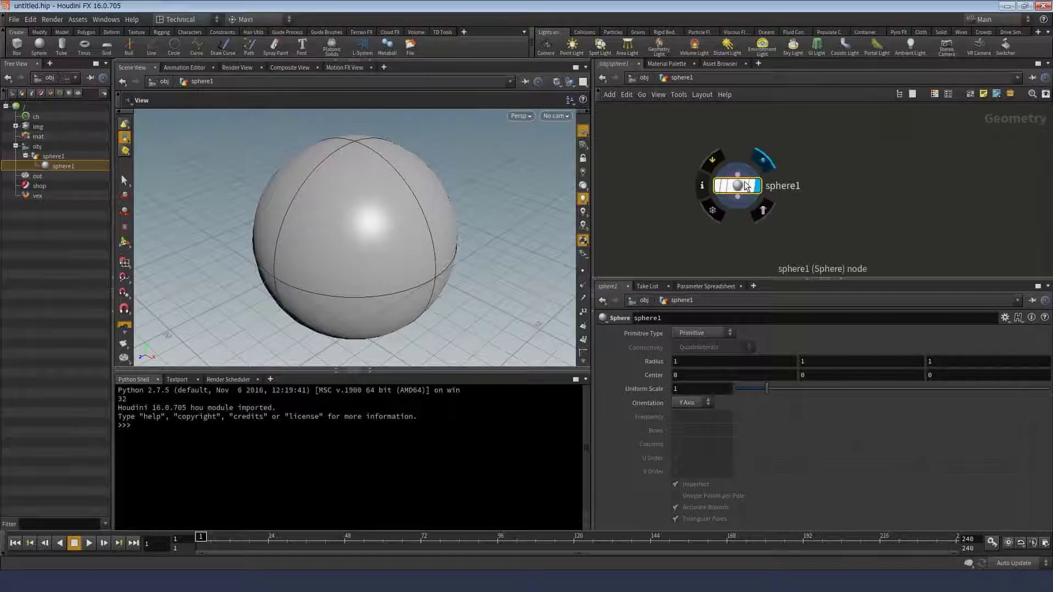
{"action": "double_click", "coordinate": [730, 185]}
{"action": "key", "text": "Delete"}
{"action": "key", "text": "Tab"}
{"action": "type", "text": "sph"}
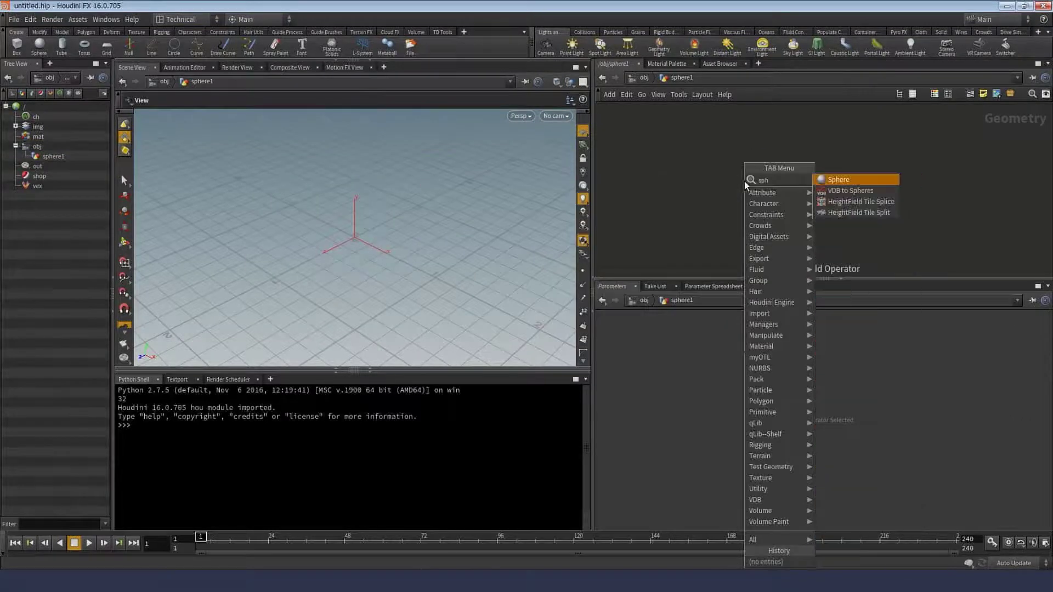
{"action": "key", "text": "Return"}
{"action": "left_click", "coordinate": [746, 183]}
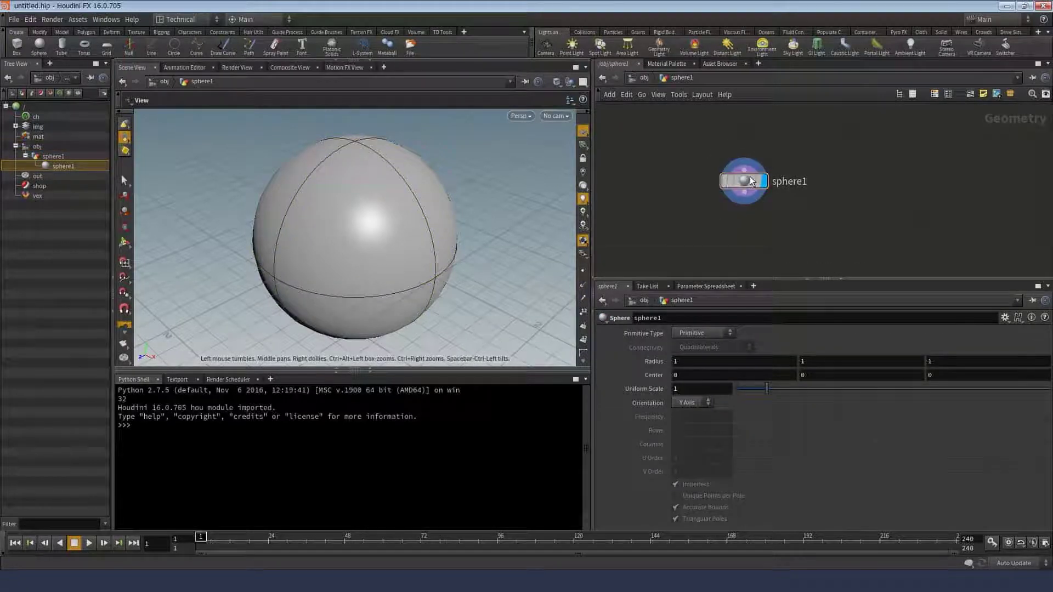
{"action": "mouse_move", "coordinate": [752, 181]}
{"action": "left_mouse_down"}
{"action": "mouse_move", "coordinate": [776, 173]}
{"action": "mouse_move", "coordinate": [751, 181]}
{"action": "left_mouse_up"}
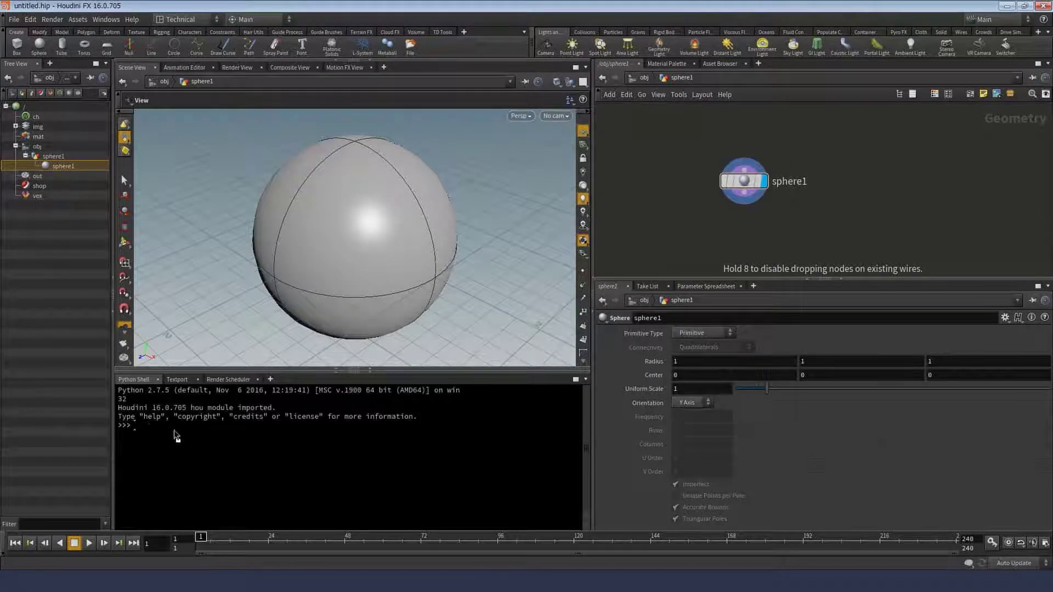
- Drop sphere1 into the Python Shell to evaluate hou.node('/obj/sphere1/sphere1')
{"action": "left_click_drag", "start_coordinate": [63, 166], "coordinate": [229, 469]}
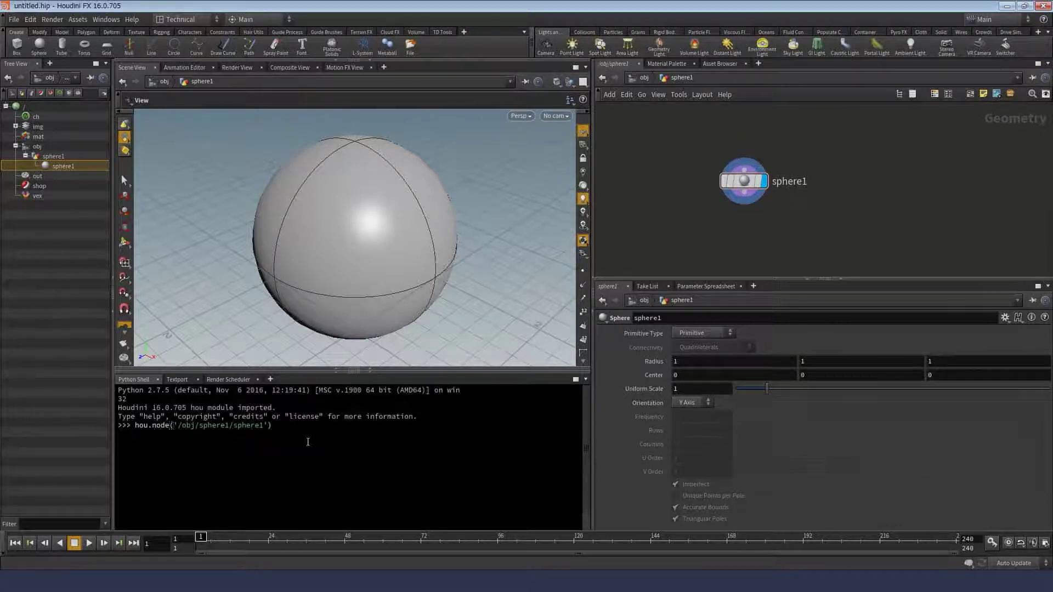
{"action": "key", "text": "Return"}
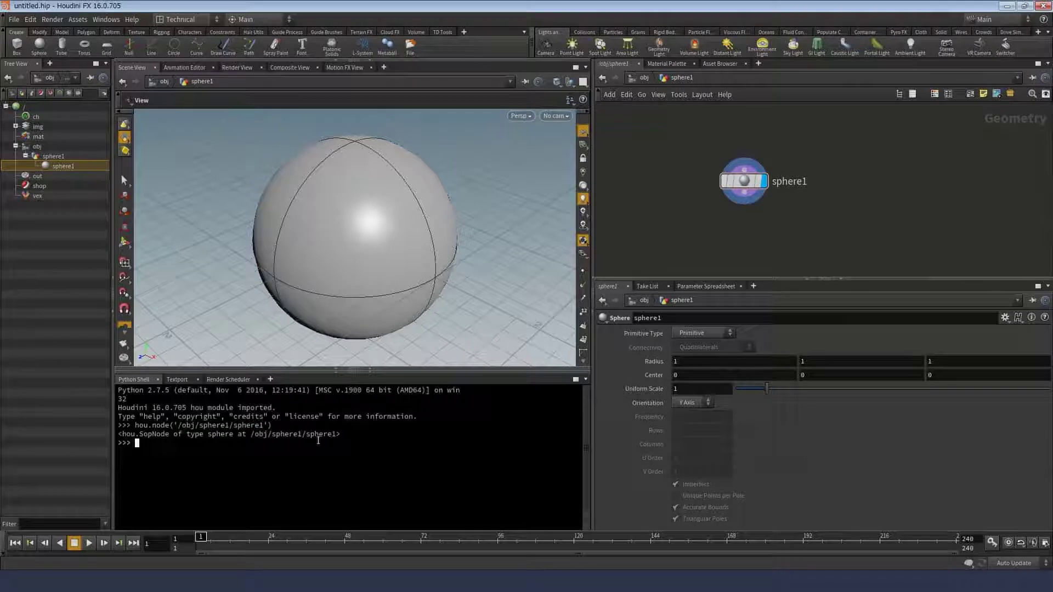
{"action": "left_click_drag", "start_coordinate": [744, 181], "coordinate": [277, 471]}
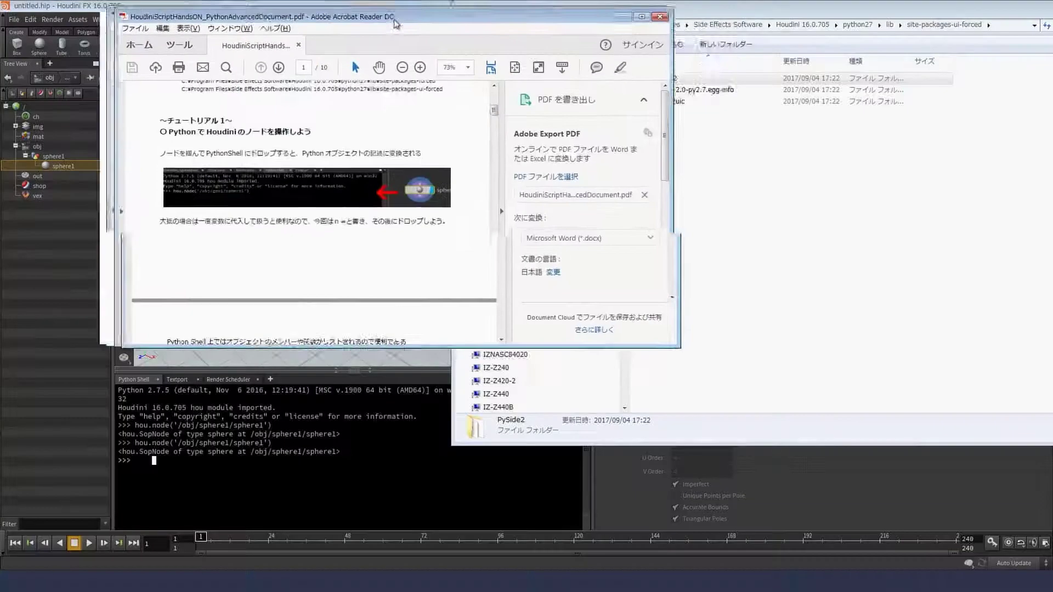
- Move the PDF aside, review the node-dropping tutorial section, and return to Houdini
{"action": "left_click_drag", "start_coordinate": [395, 24], "coordinate": [628, 66]}
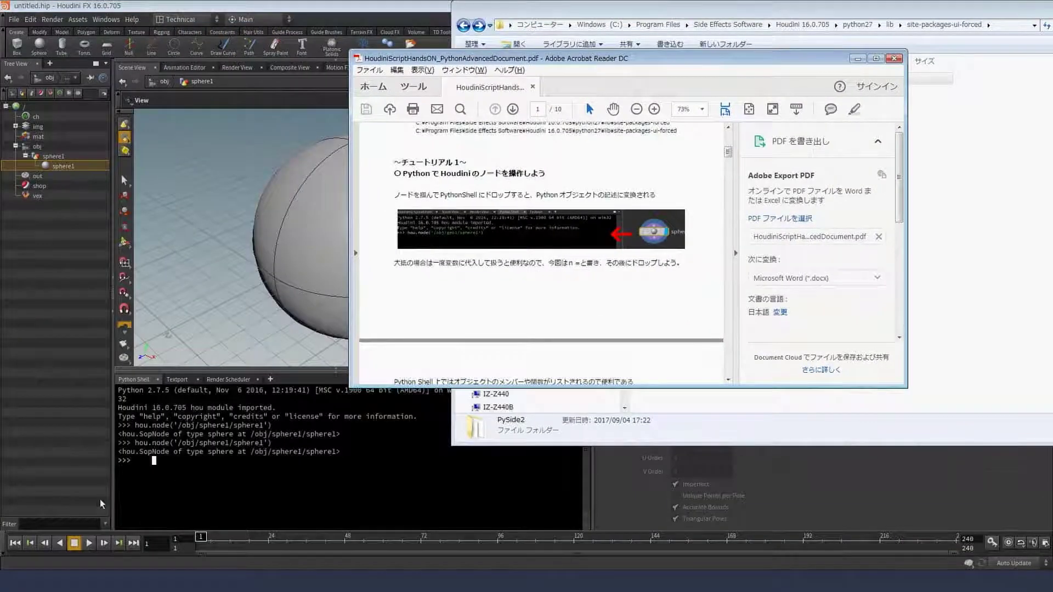
{"action": "scroll", "coordinate": [497, 302], "scroll_direction": "down", "scroll_amount": 1}
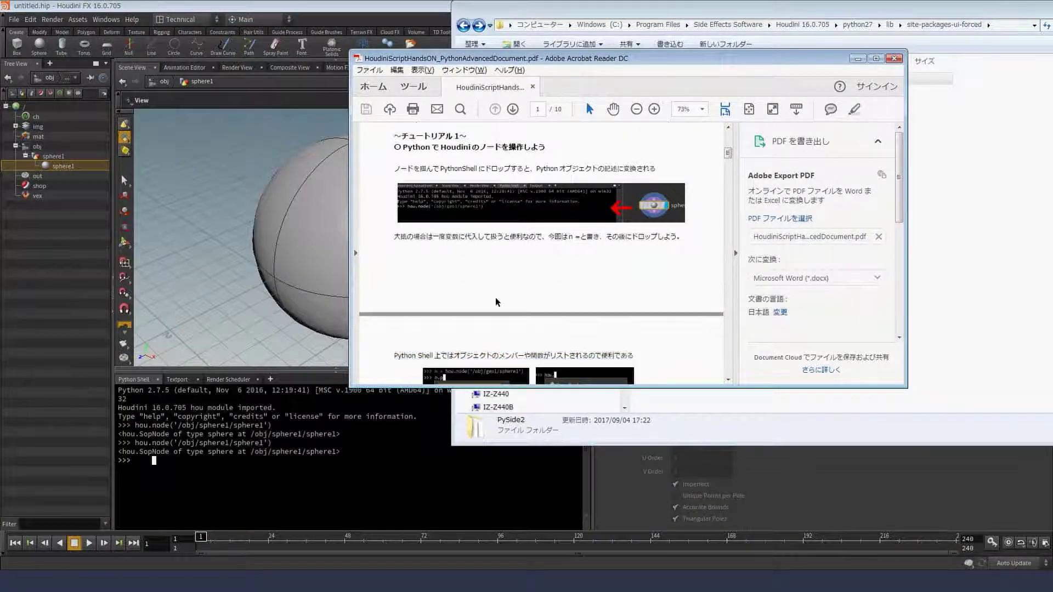
{"action": "scroll", "coordinate": [497, 302], "scroll_direction": "up", "scroll_amount": 1}
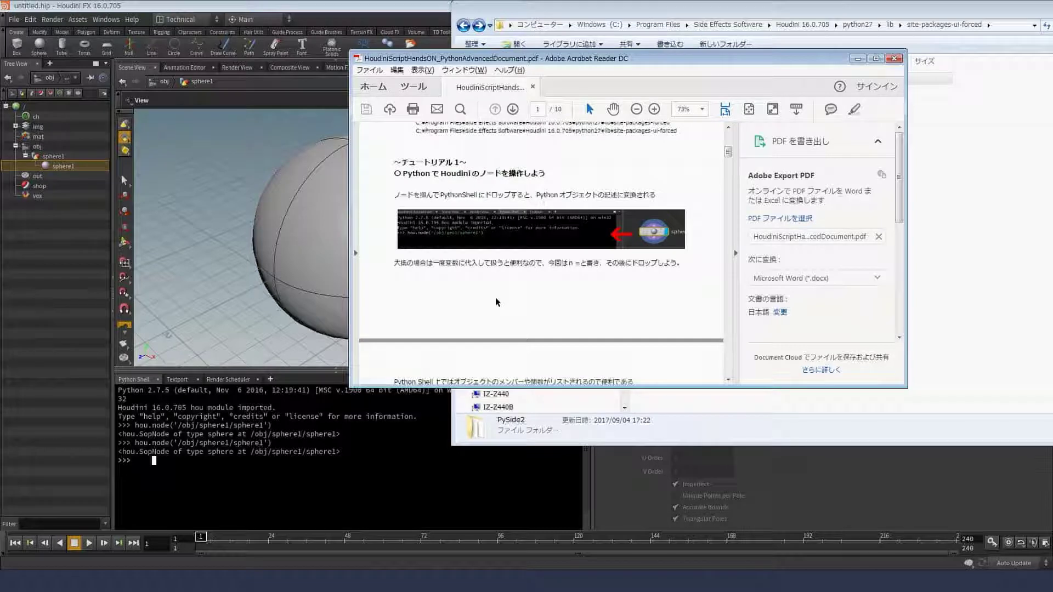
{"action": "left_click", "coordinate": [285, 474]}
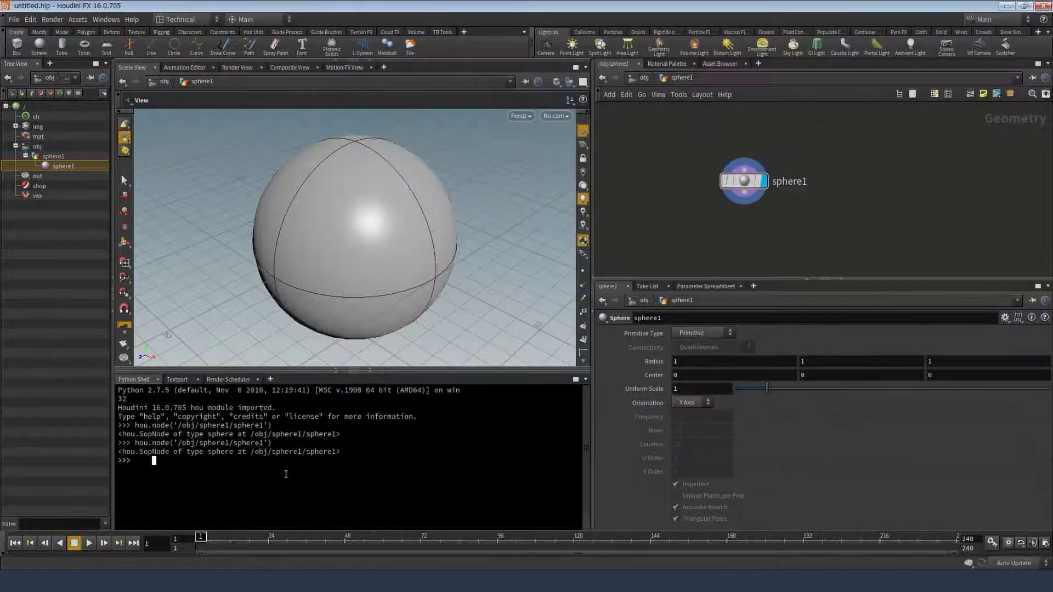
- Run n = hou.node('/obj/sphere1/sphere1') in the Python Shell by dropping sphere1 after 'n ='
{"action": "key", "text": "BackSpace"}
{"action": "key", "text": "BackSpace"}
{"action": "key", "text": "BackSpace"}
{"action": "key", "text": "BackSpace"}
{"action": "type", "text": "n ="}
{"action": "key", "text": "BackSpace"}
{"action": "key", "text": "BackSpace"}
{"action": "key", "text": "BackSpace"}
{"action": "type", "text": "="}
{"action": "type", "text": "="}
{"action": "key", "text": "BackSpace"}
{"action": "key", "text": "BackSpace"}
{"action": "key", "text": "BackSpace"}
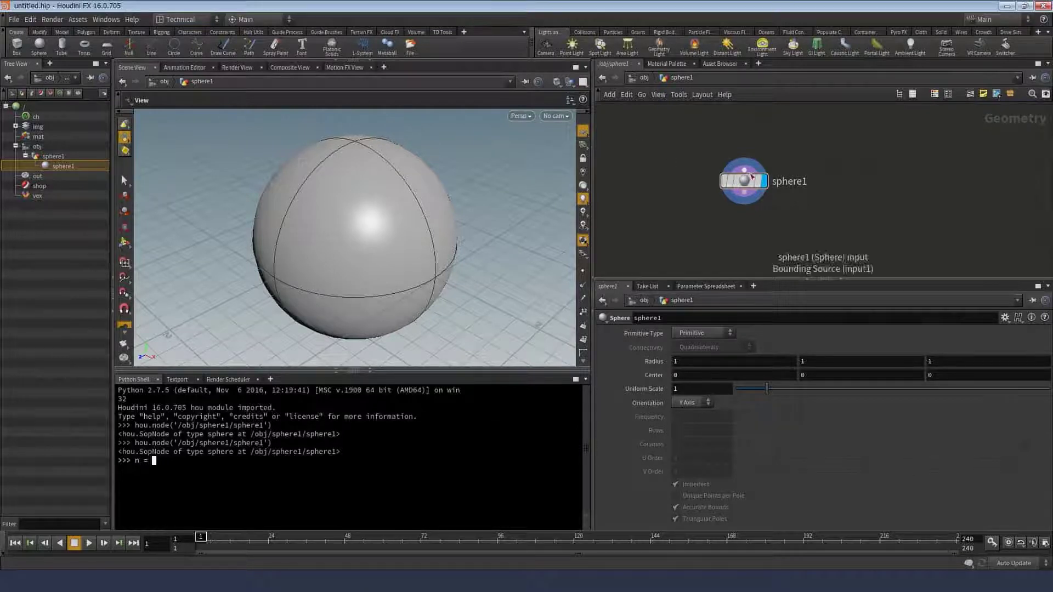
{"action": "left_click_drag", "start_coordinate": [744, 181], "coordinate": [387, 442]}
{"action": "key", "text": "Return"}
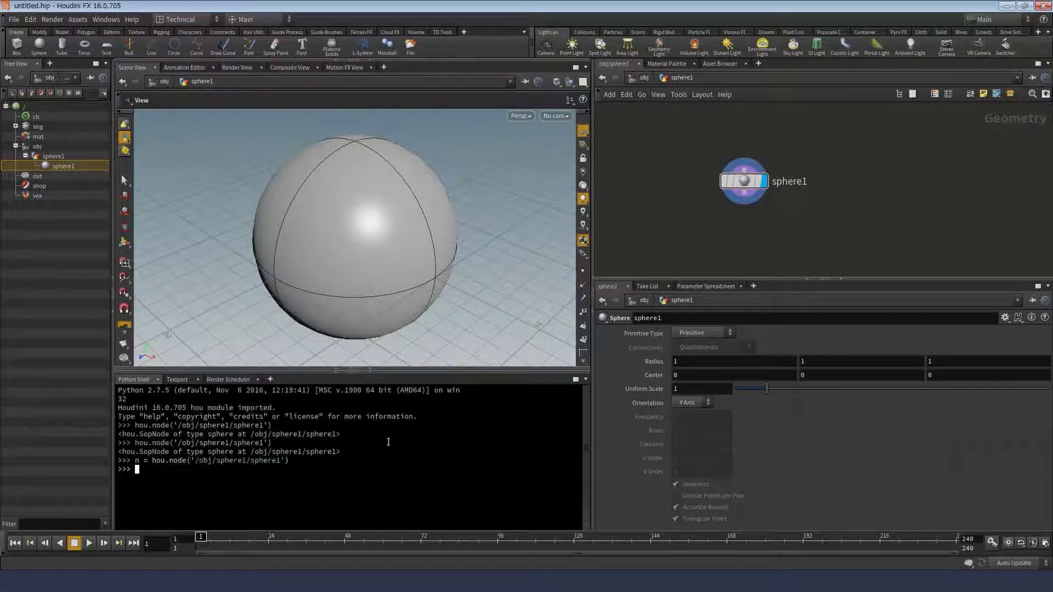
- Maximize the tutorial PDF and scroll to the page on Python Shell member listings
{"action": "left_click", "coordinate": [502, 582]}
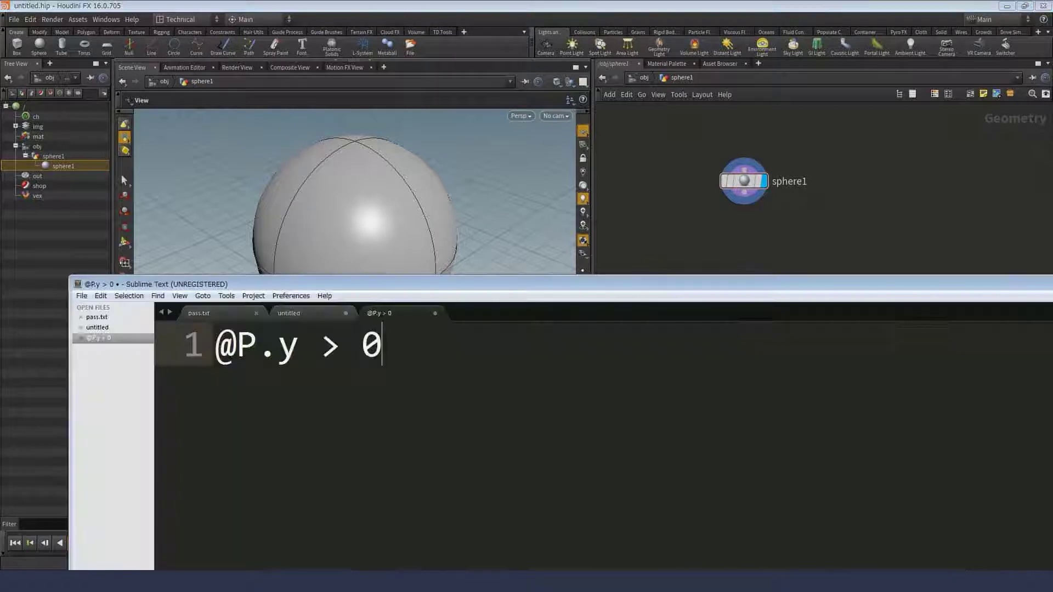
{"action": "key", "text": "alt+Tab"}
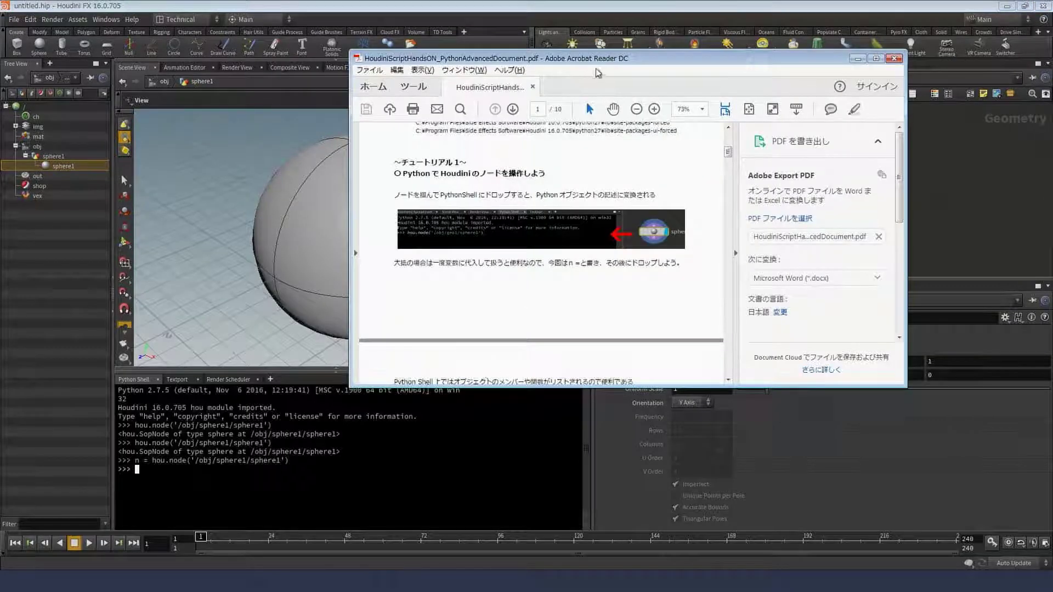
{"action": "left_click_drag", "start_coordinate": [618, 53], "coordinate": [618, 4]}
{"action": "double_click", "coordinate": [618, 8]}
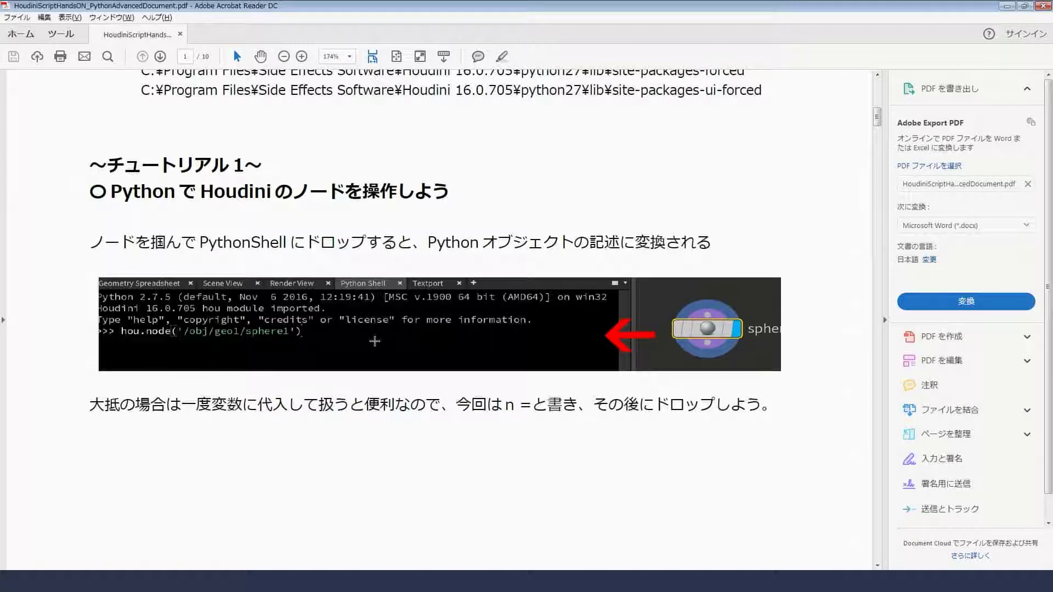
{"action": "scroll", "coordinate": [406, 340], "scroll_direction": "down", "scroll_amount": 1}
{"action": "scroll", "coordinate": [417, 343], "scroll_direction": "down", "scroll_amount": 7}
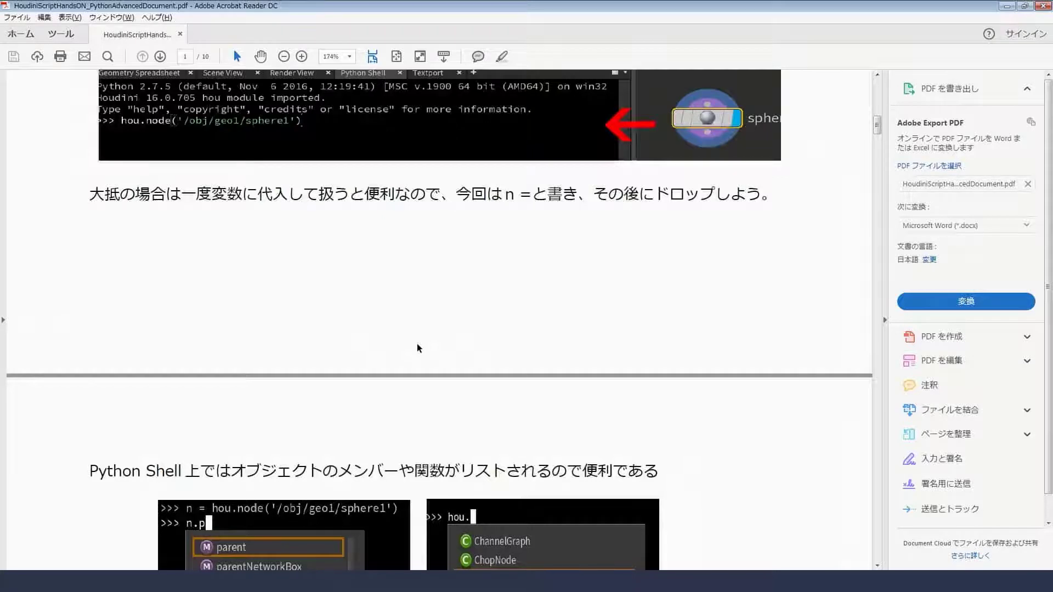
{"action": "scroll", "coordinate": [417, 343], "scroll_direction": "down", "scroll_amount": 10}
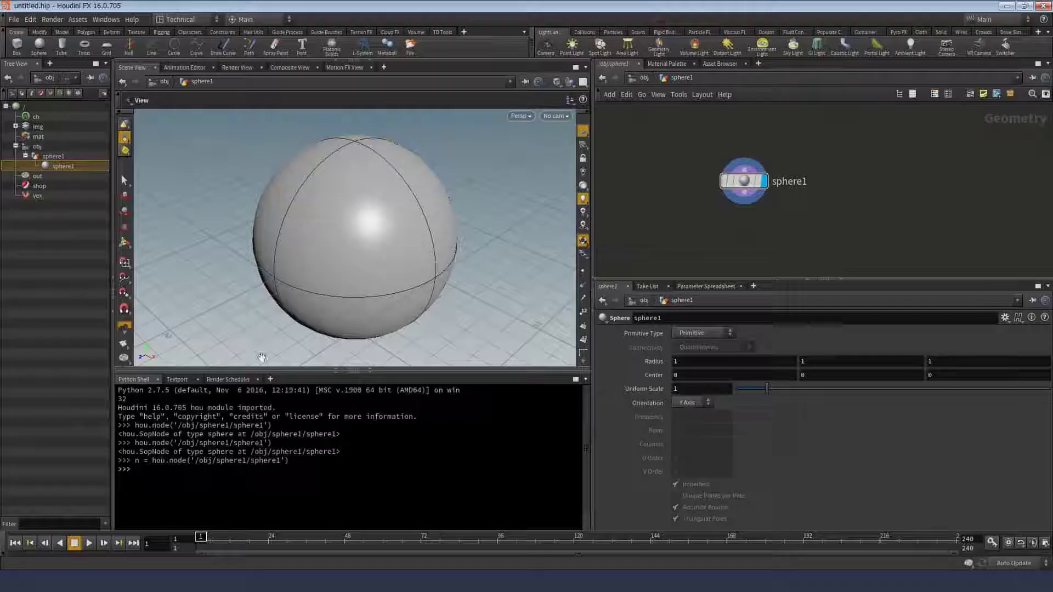
- Type n. in the Python Shell and step through the suggested node methods
{"action": "left_click", "coordinate": [248, 475]}
{"action": "type", "text": "n"}
{"action": "type", "text": "."}
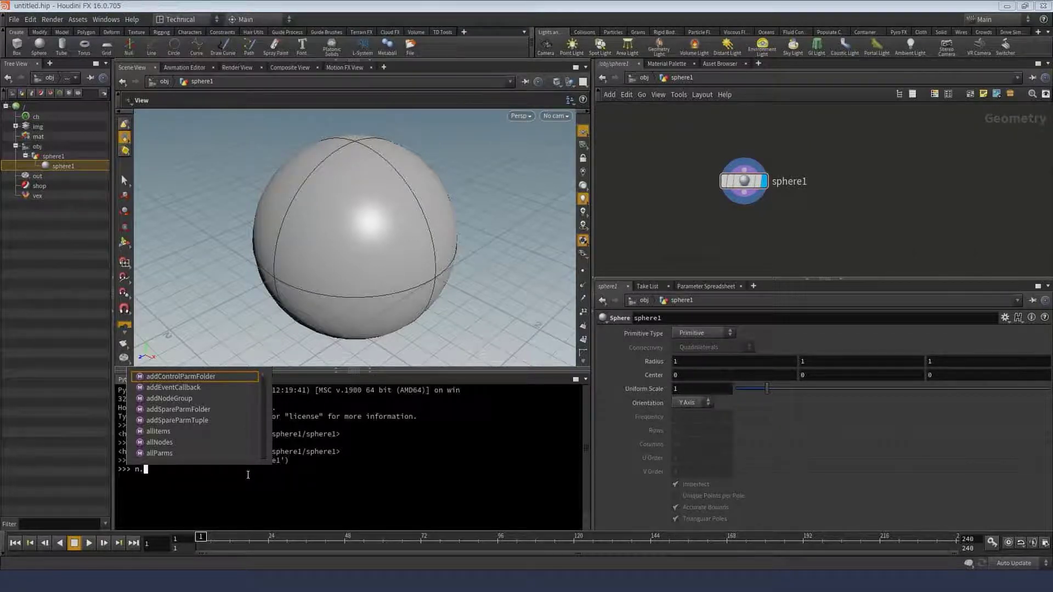
{"action": "key", "text": "alt+Tab"}
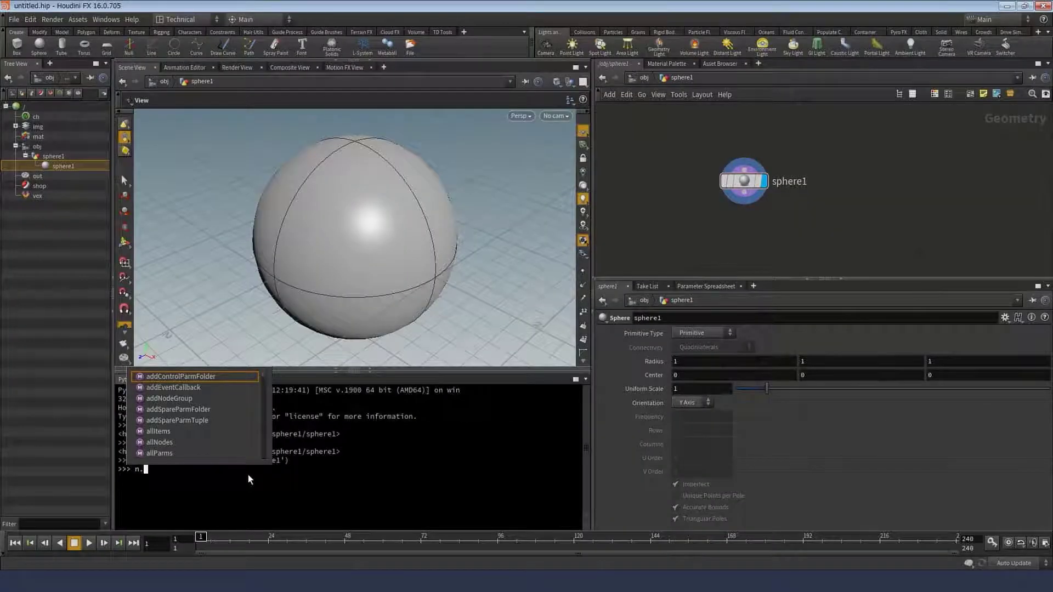
{"action": "key", "text": "Escape"}
{"action": "key", "text": "BackSpace"}
{"action": "key", "text": "BackSpace"}
{"action": "type", "text": "n."}
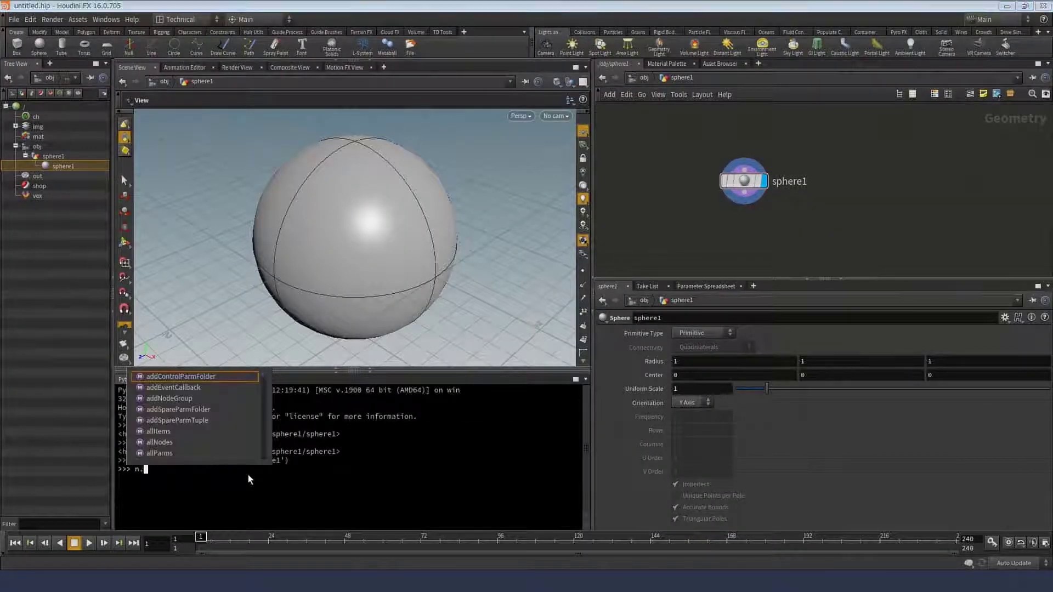
{"action": "key", "text": "Down"}
{"action": "key", "text": "Down"}
{"action": "key", "text": "Down"}
{"action": "key", "text": "Down"}
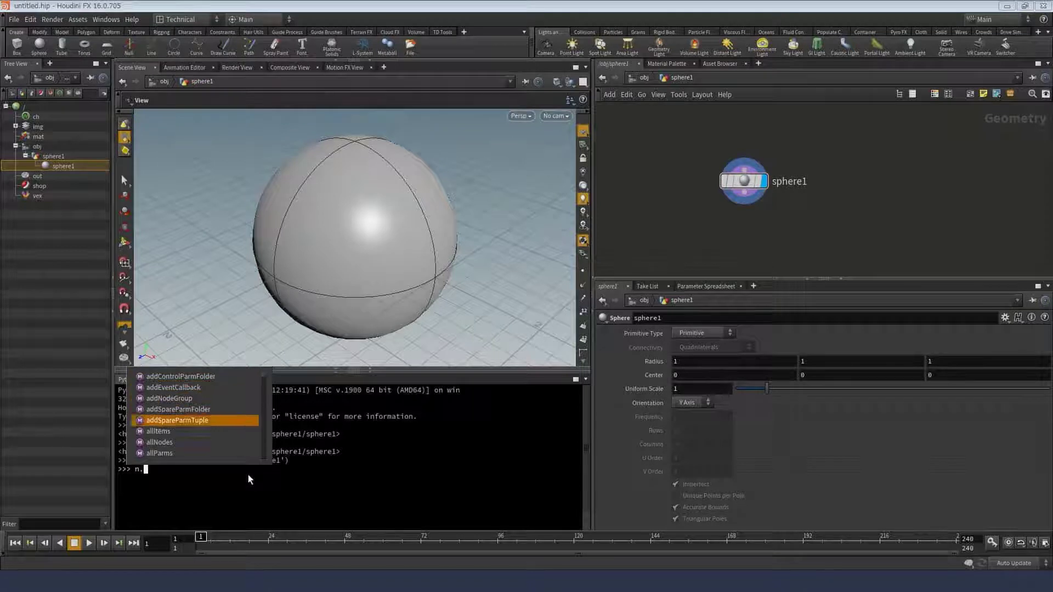
{"action": "key", "text": "Down"}
{"action": "key", "text": "Down"}
{"action": "key", "text": "Down"}
{"action": "key", "text": "Down"}
{"action": "key", "text": "Down"}
{"action": "key", "text": "Down"}
{"action": "key", "text": "Down"}
{"action": "key", "text": "Down"}
{"action": "key", "text": "Down"}
{"action": "key", "text": "Down"}
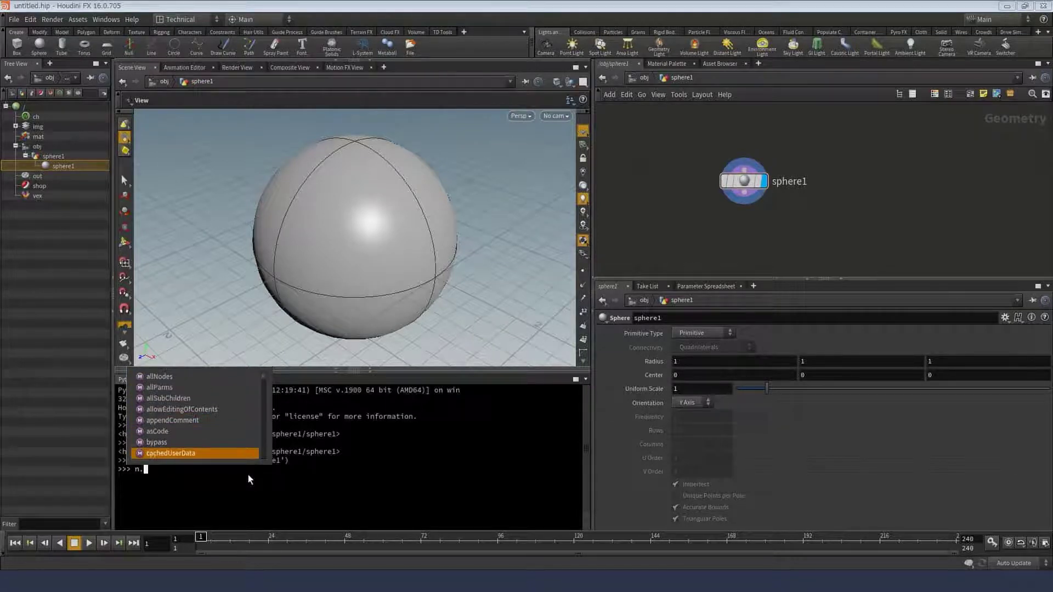
{"action": "key", "text": "Down"}
{"action": "key", "text": "Down"}
{"action": "key", "text": "Down"}
{"action": "key", "text": "Down"}
{"action": "key", "text": "Down"}
{"action": "key", "text": "Down"}
{"action": "key", "text": "Down"}
{"action": "key", "text": "Down"}
{"action": "key", "text": "Down"}
{"action": "key", "text": "Down"}
{"action": "key", "text": "Down"}
{"action": "key", "text": "Down"}
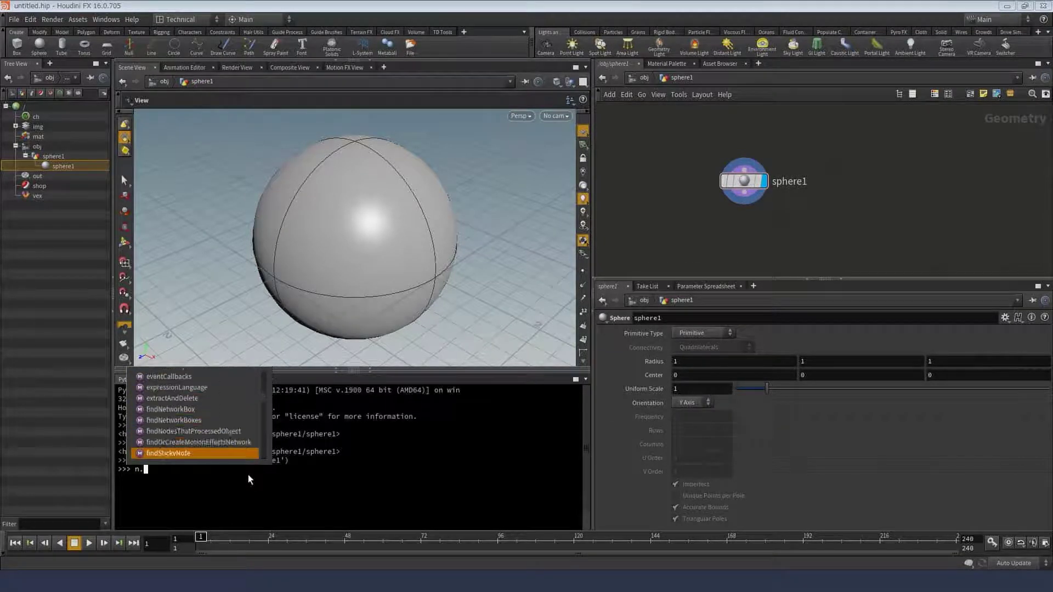
{"action": "key", "text": "Down"}
{"action": "key", "text": "Down"}
{"action": "key", "text": "Down"}
{"action": "key", "text": "BackSpace"}
{"action": "key", "text": "BackSpace"}
- Type hou. and browse the hou module's member list down to the Network entries
{"action": "type", "text": "hou."}
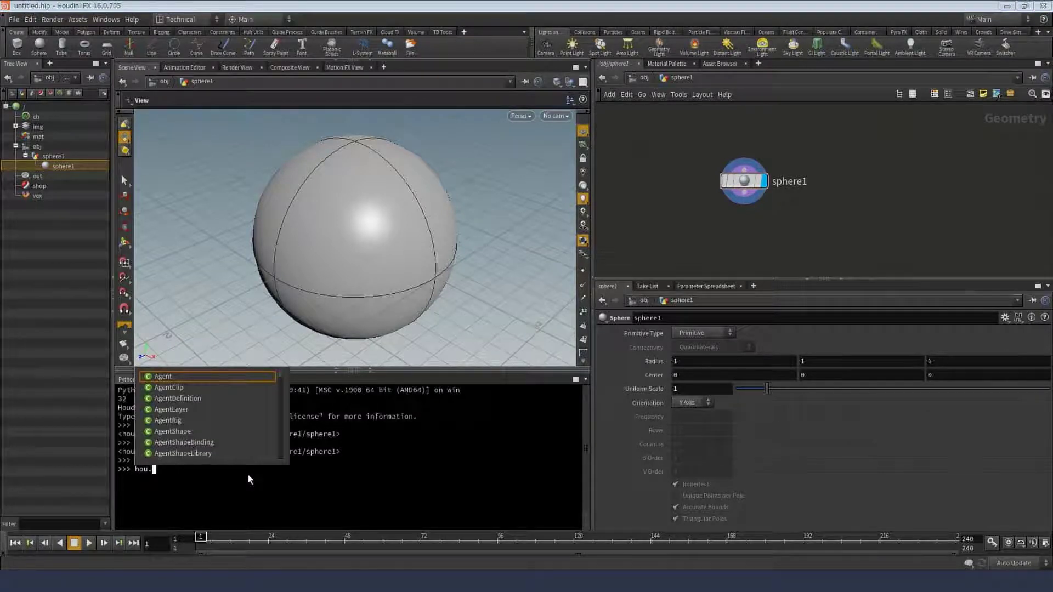
{"action": "key", "text": "Down"}
{"action": "key", "text": "Down"}
{"action": "key", "text": "Down"}
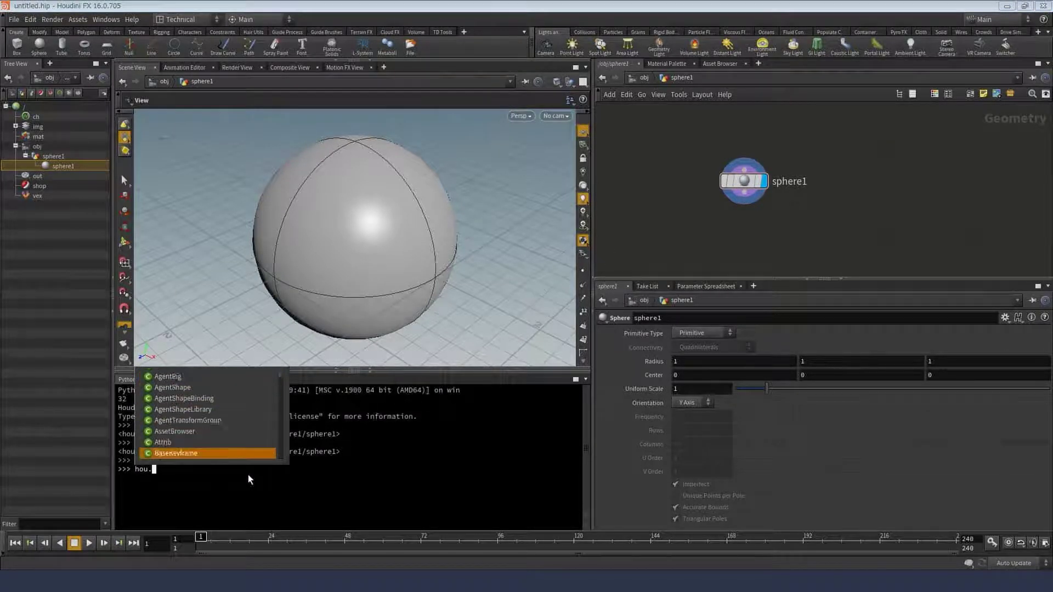
{"action": "key", "text": "Down"}
{"action": "key", "text": "Down"}
{"action": "key", "text": "Down"}
{"action": "key", "text": "Down"}
{"action": "key", "text": "Up"}
{"action": "key", "text": "Up"}
{"action": "key", "text": "Up"}
{"action": "key", "text": "Up"}
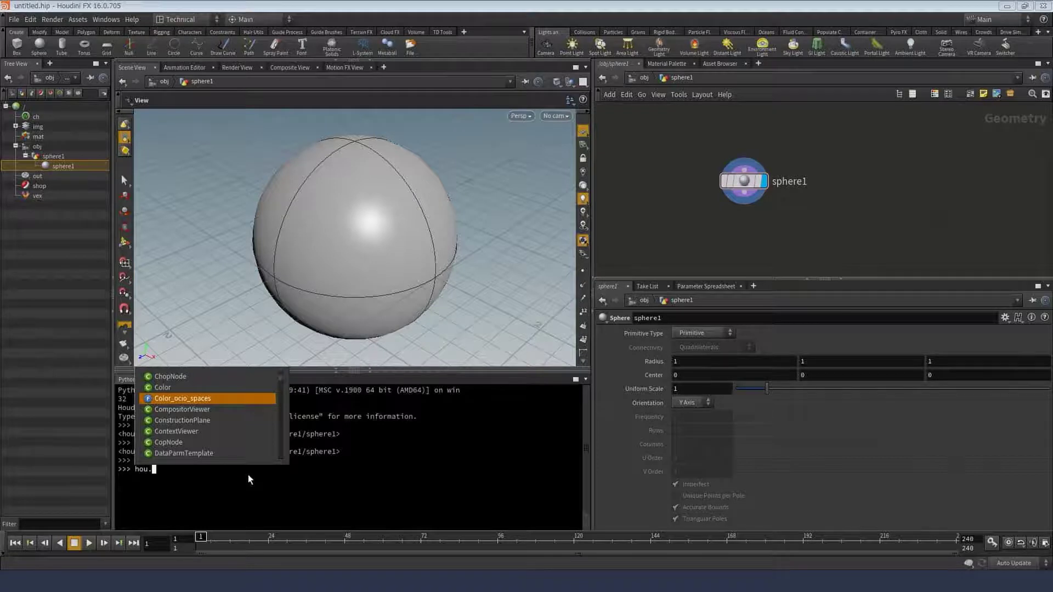
{"action": "key", "text": "Down"}
{"action": "key", "text": "Down"}
{"action": "key", "text": "Down"}
{"action": "key", "text": "Down"}
{"action": "key", "text": "Down"}
{"action": "key", "text": "Down"}
{"action": "key", "text": "Down"}
{"action": "key", "text": "Down"}
{"action": "key", "text": "Down"}
{"action": "key", "text": "Down"}
{"action": "key", "text": "Down"}
{"action": "key", "text": "Down"}
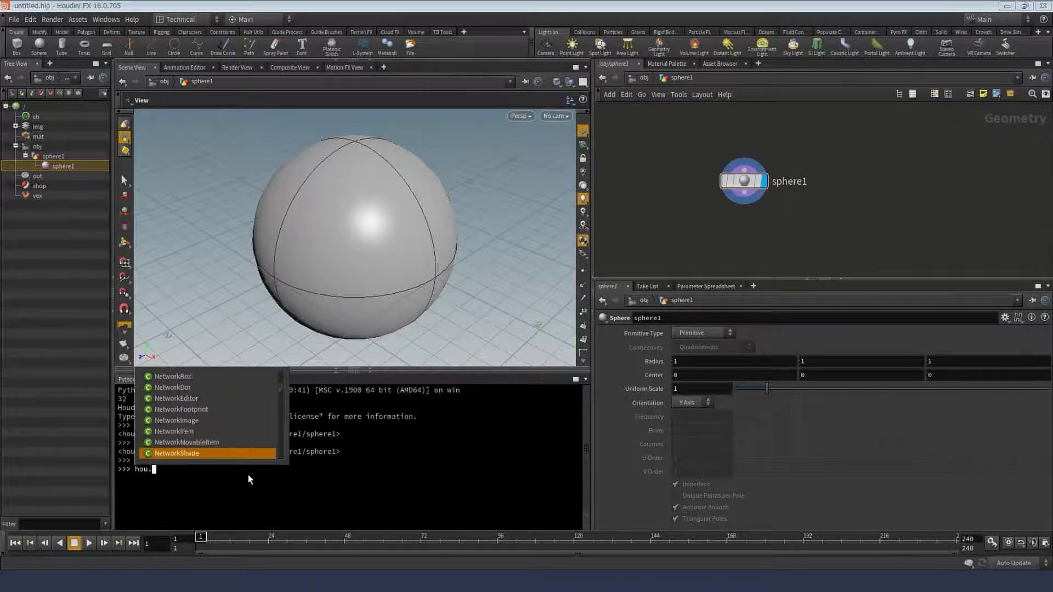
{"action": "key", "text": "Down"}
{"action": "key", "text": "Down"}
{"action": "key", "text": "Down"}
{"action": "key", "text": "Down"}
{"action": "key", "text": "Down"}
{"action": "key", "text": "Down"}
{"action": "key", "text": "Down"}
{"action": "key", "text": "Down"}
{"action": "key", "text": "Down"}
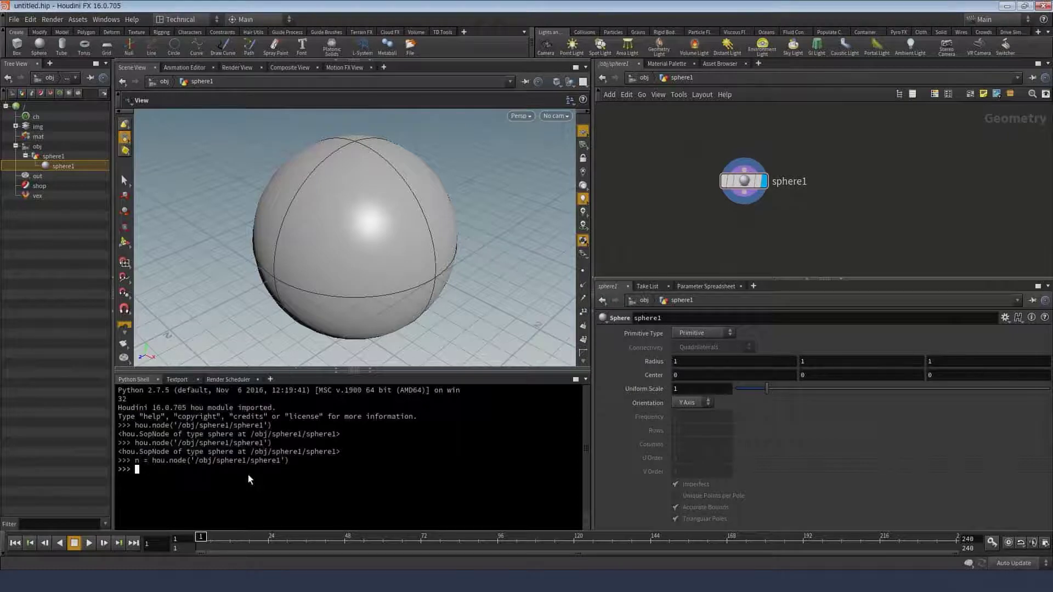
- Type n.parm( to show the parm(self, parm_path) signature tooltip for the sphere node
{"action": "type", "text": "n."}
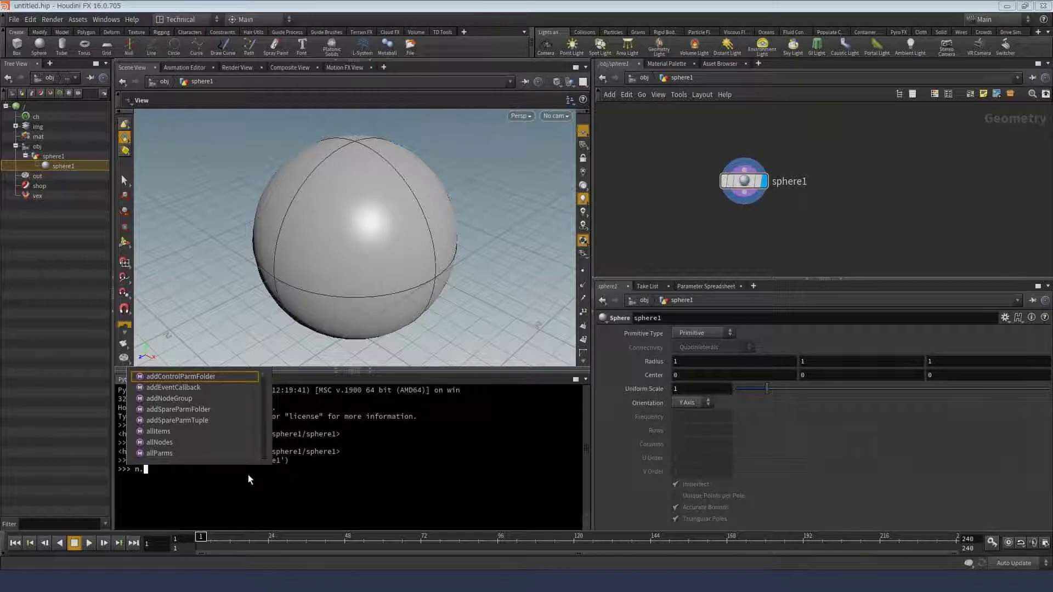
{"action": "type", "text": "p"}
{"action": "type", "text": "ar"}
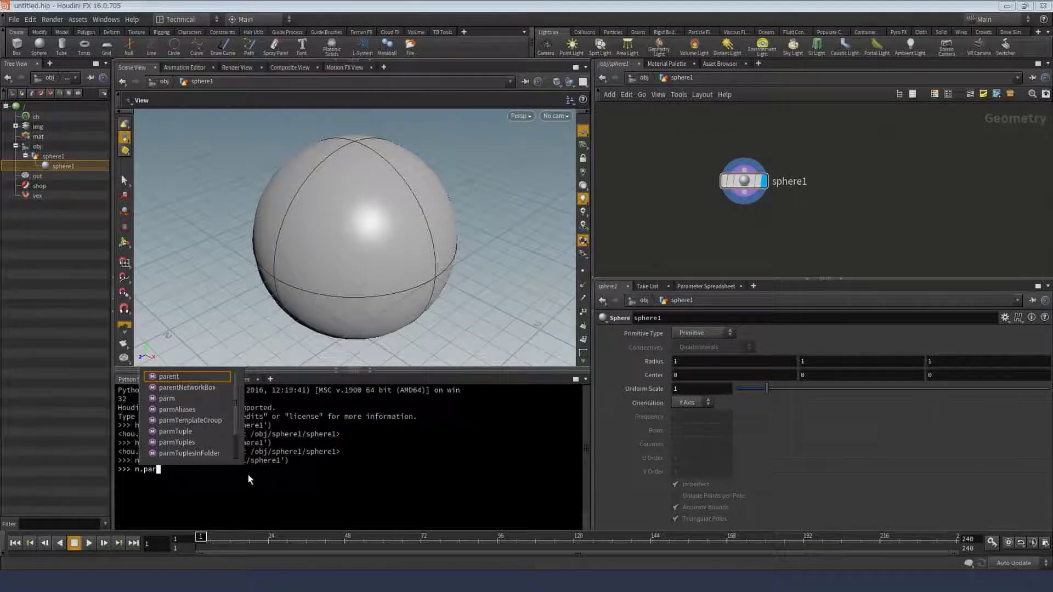
{"action": "type", "text": "m"}
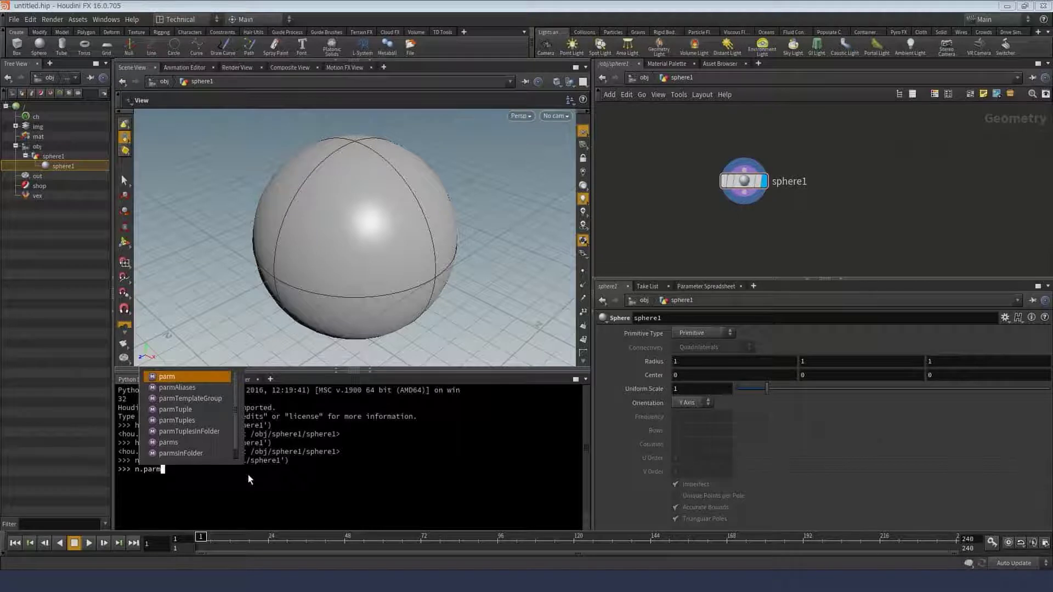
{"action": "type", "text": "("}
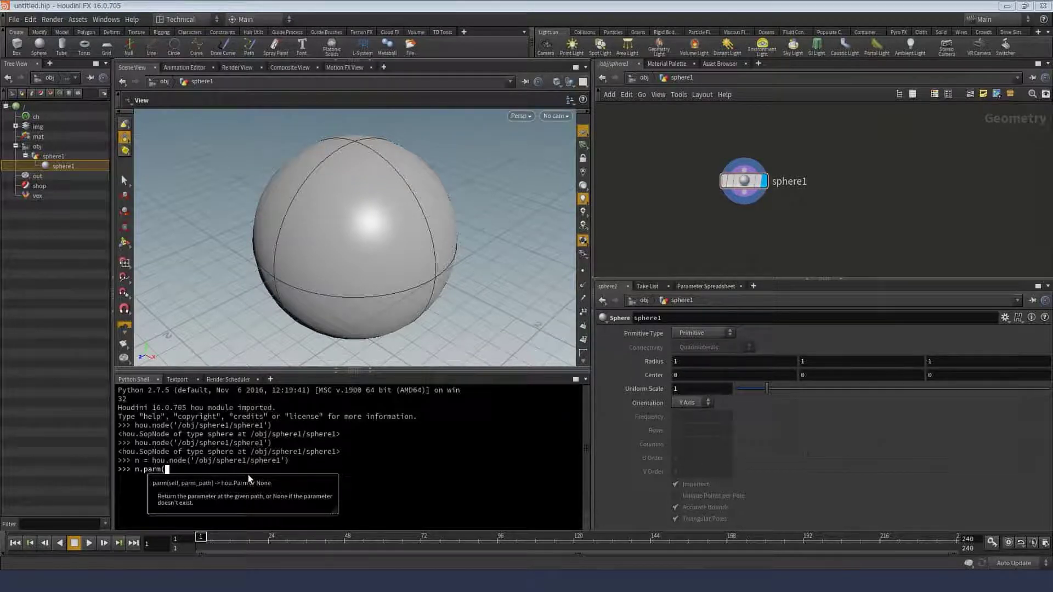
- Scroll the PDF handout down to the n.parm("scale") and scale.set() section
{"action": "key", "text": "alt+Tab"}
{"action": "scroll", "coordinate": [258, 391], "scroll_direction": "down", "scroll_amount": 2}
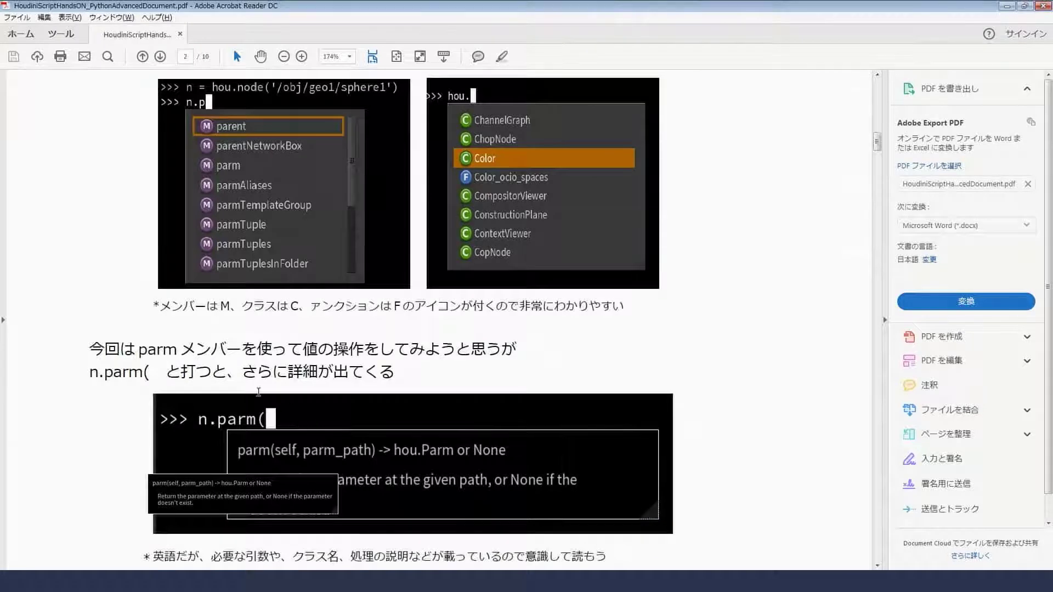
{"action": "scroll", "coordinate": [258, 392], "scroll_direction": "down", "scroll_amount": 3}
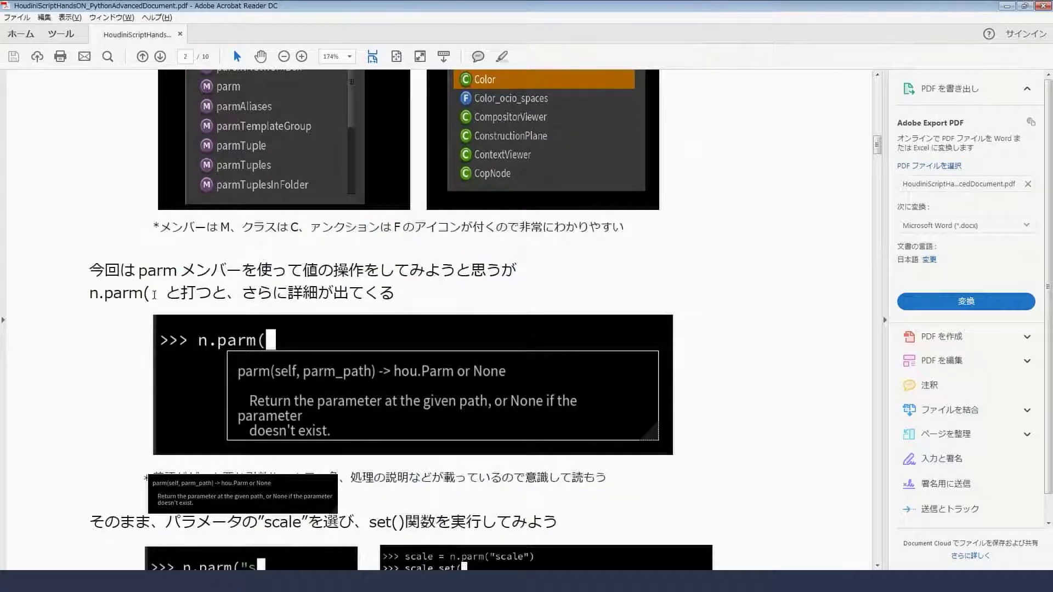
{"action": "scroll", "coordinate": [184, 294], "scroll_direction": "down", "scroll_amount": 1}
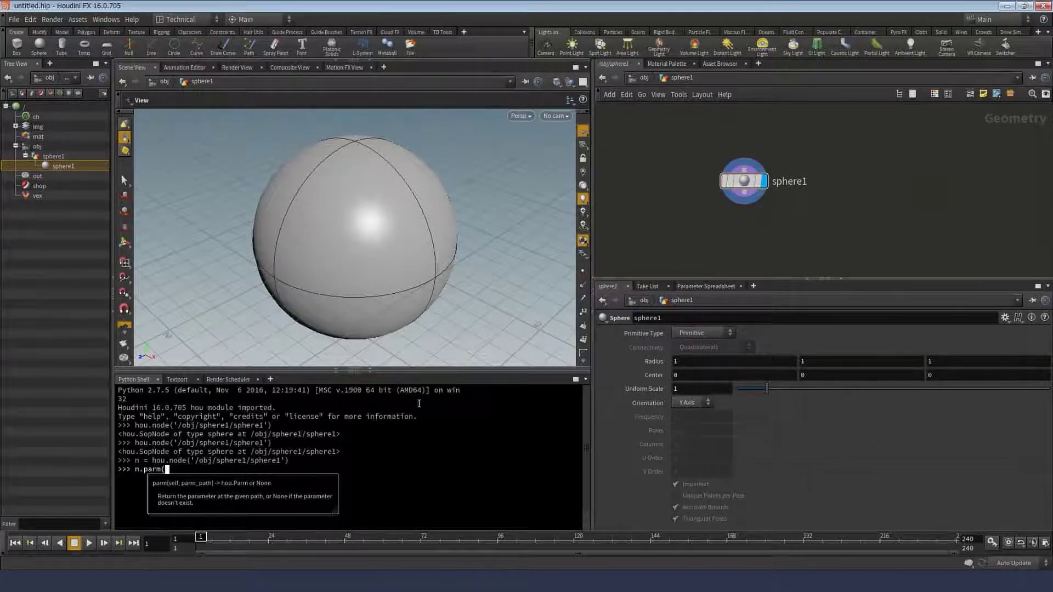
- Start the parm argument, trying quote styles and browsing the parameter-name suggestions
{"action": "type", "text": "\""}
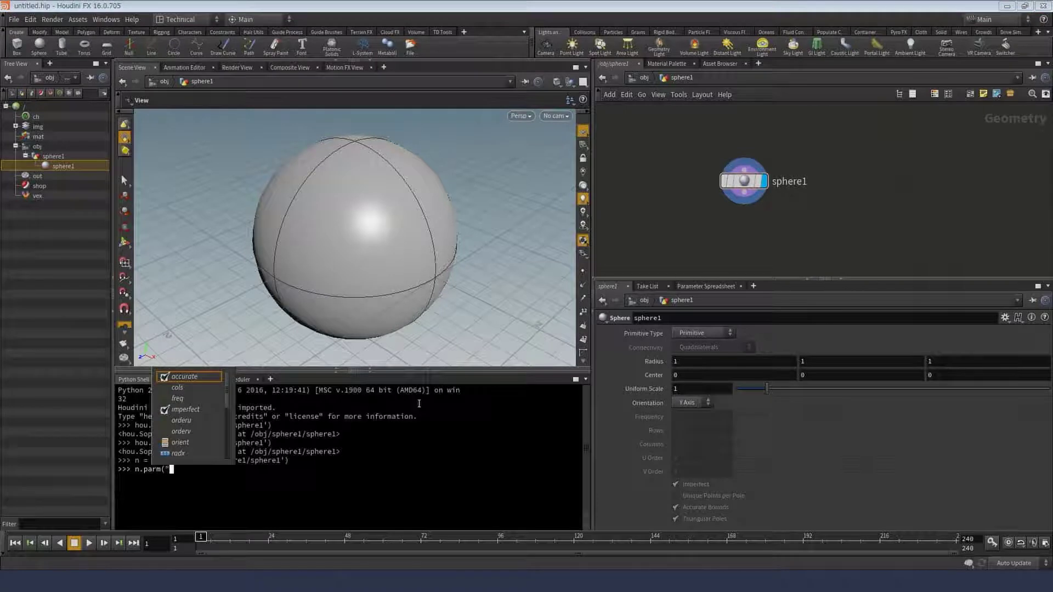
{"action": "type", "text": "s"}
{"action": "key", "text": "BackSpace"}
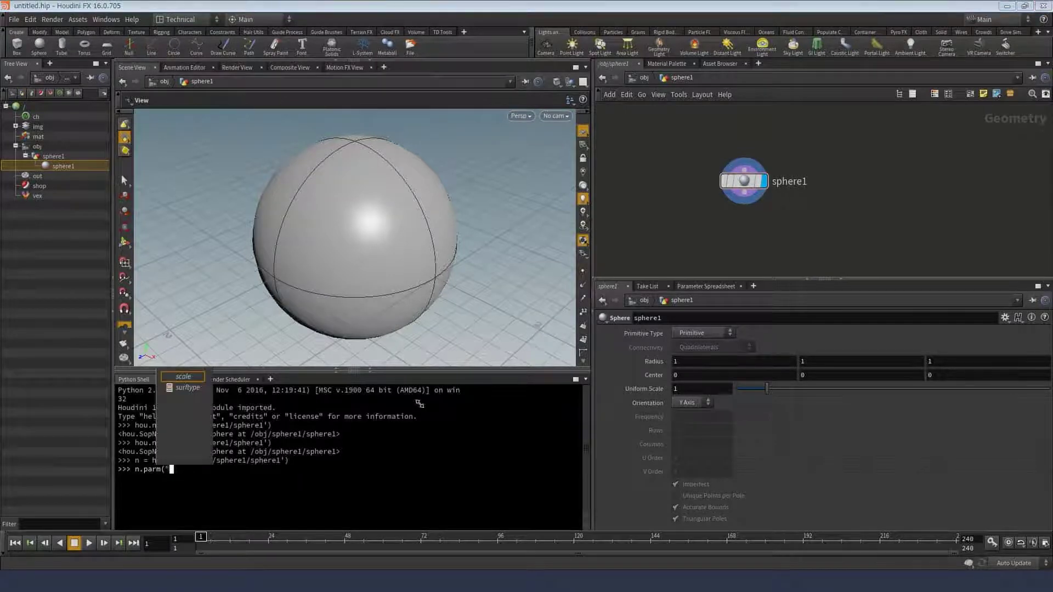
{"action": "key", "text": "BackSpace"}
{"action": "type", "text": "\""}
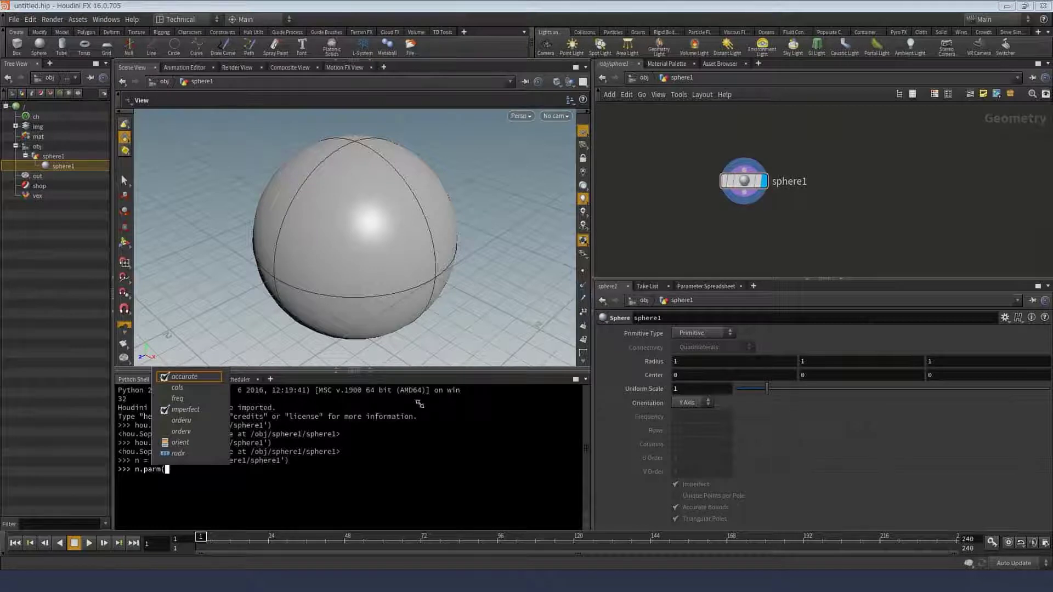
{"action": "key", "text": "BackSpace"}
{"action": "type", "text": "\""}
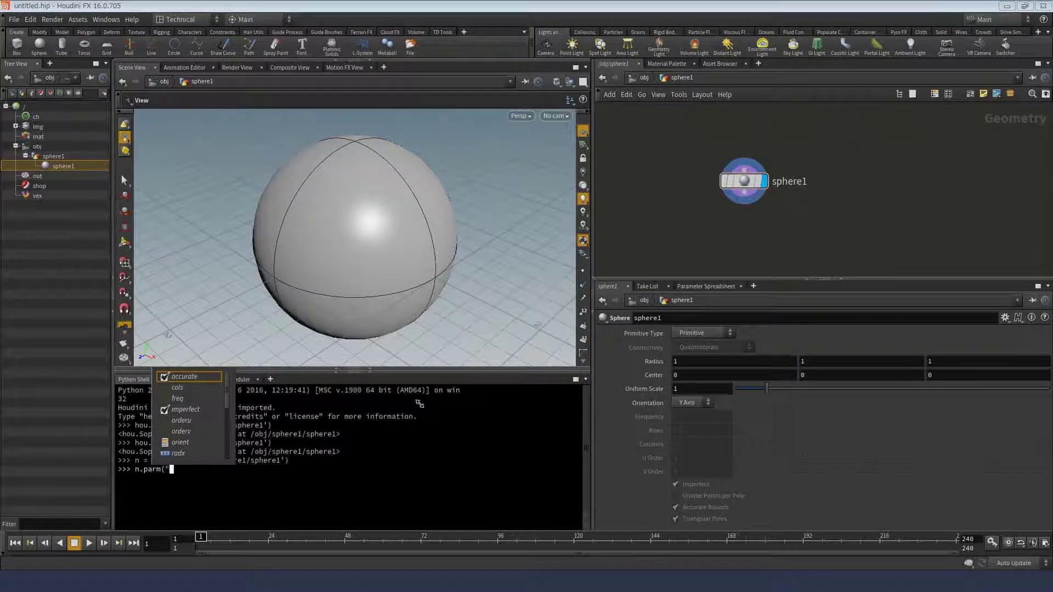
{"action": "key", "text": "BackSpace"}
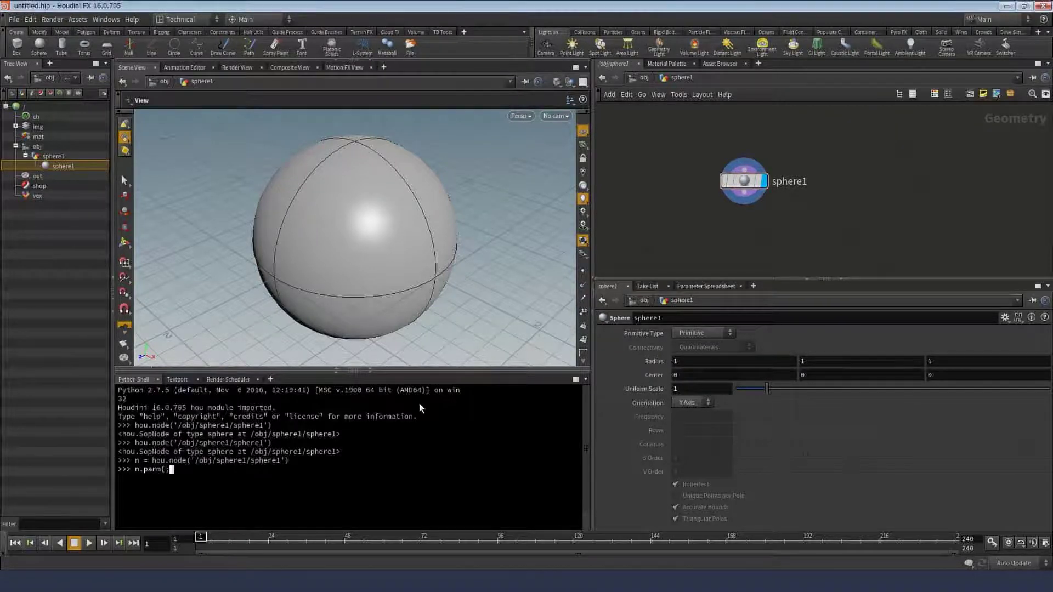
{"action": "type", "text": "'"}
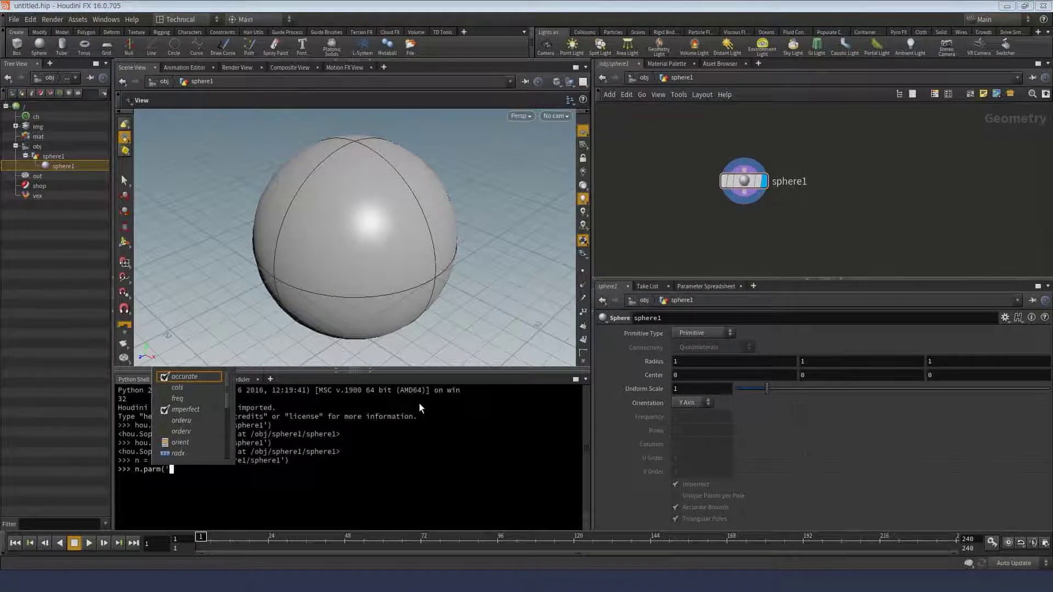
{"action": "type", "text": "sca"}
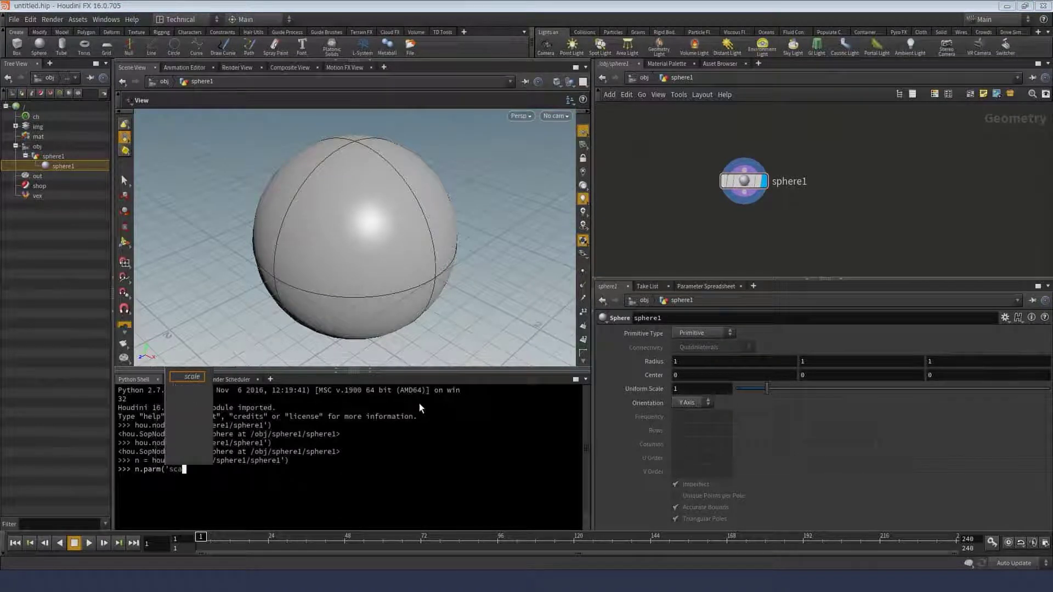
{"action": "key", "text": "BackSpace"}
{"action": "key", "text": "BackSpace"}
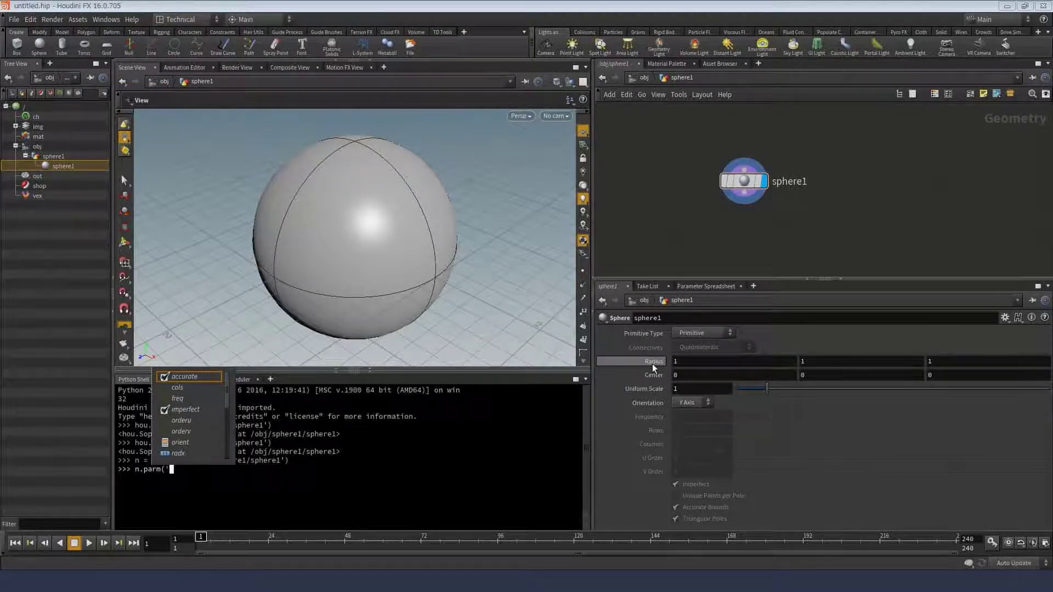
- Run n.parm('scale') to return the sphere's scale parameter
{"action": "left_click", "coordinate": [244, 488]}
{"action": "type", "text": "scale"}
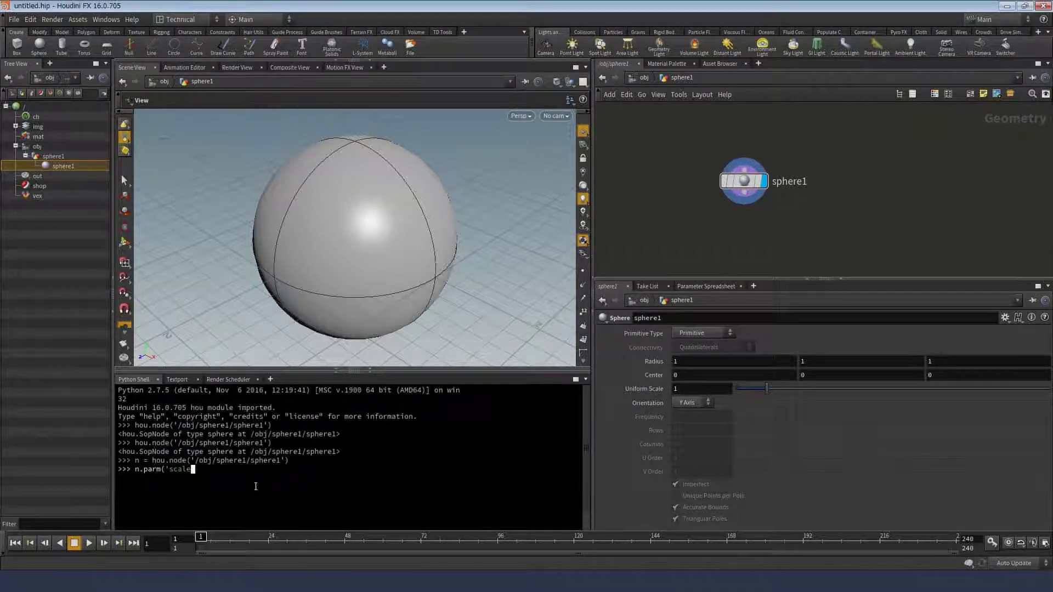
{"action": "type", "text": "')"}
{"action": "type", "text": "."}
{"action": "key", "text": "BackSpace"}
{"action": "key", "text": "Return"}
{"action": "key", "text": "Up"}
{"action": "type", "text": "."}
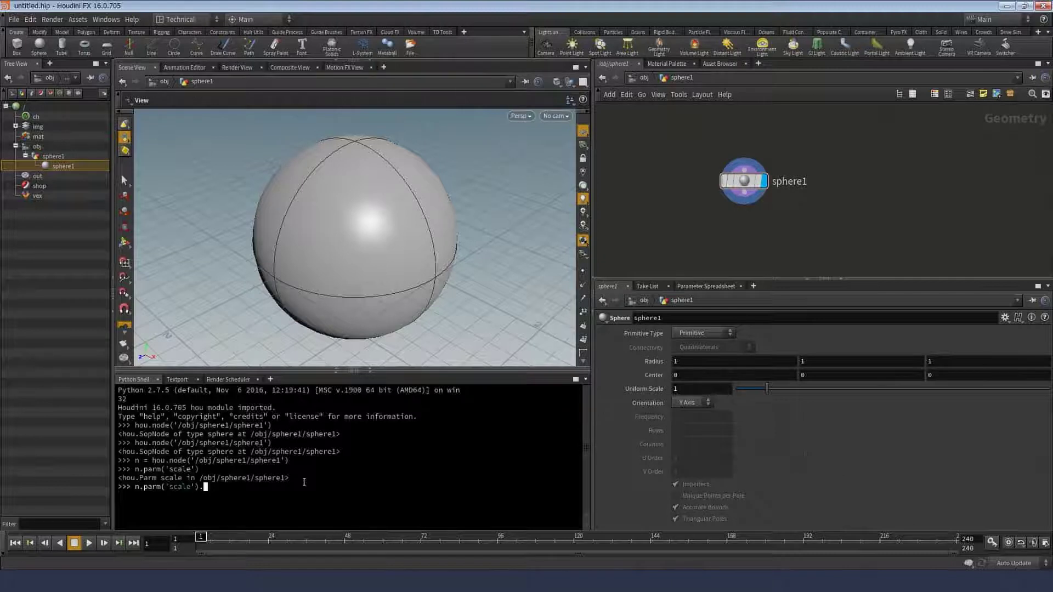
{"action": "key", "text": "BackSpace"}
- Store the parameter as s = n.parm('scale'), type s.set(), and check the handout
{"action": "key", "text": "Home"}
{"action": "type", "text": "scale ="}
{"action": "key", "text": "Left"}
{"action": "key", "text": "Left"}
{"action": "key", "text": "BackSpace"}
{"action": "key", "text": "BackSpace"}
{"action": "key", "text": "BackSpace"}
{"action": "key", "text": "BackSpace"}
{"action": "key", "text": "BackSpace"}
{"action": "key", "text": "Return"}
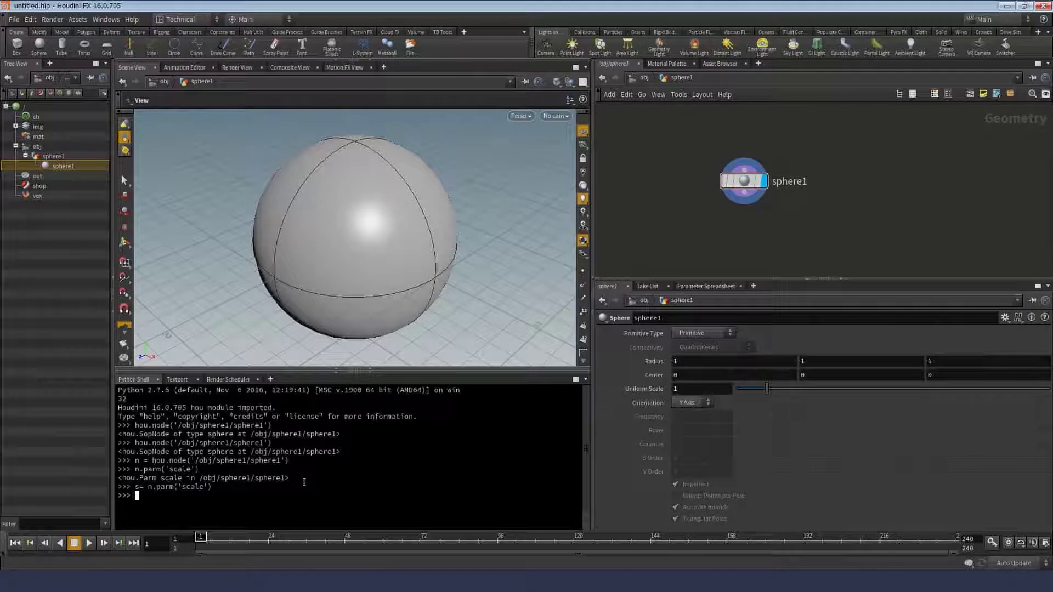
{"action": "type", "text": "s."}
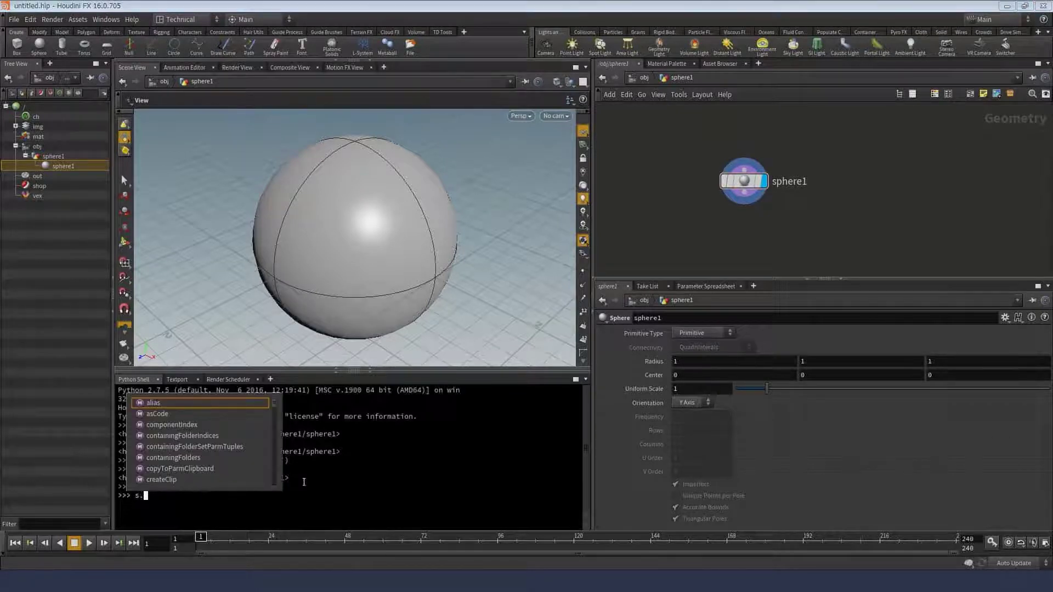
{"action": "type", "text": "se"}
{"action": "type", "text": "t()"}
{"action": "key", "text": "alt+Tab"}
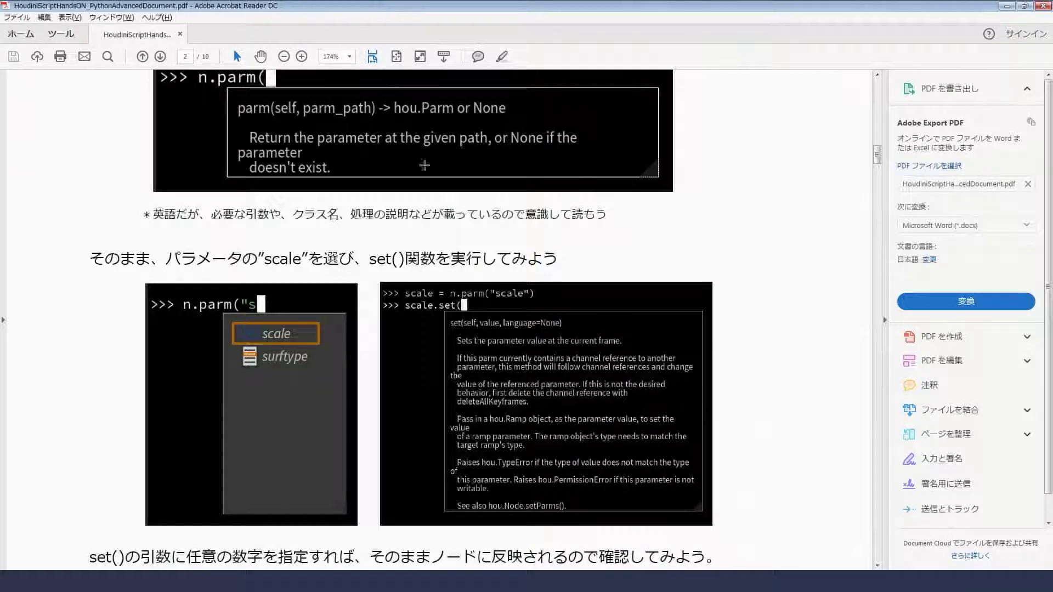
{"action": "key", "text": "alt+Tab"}
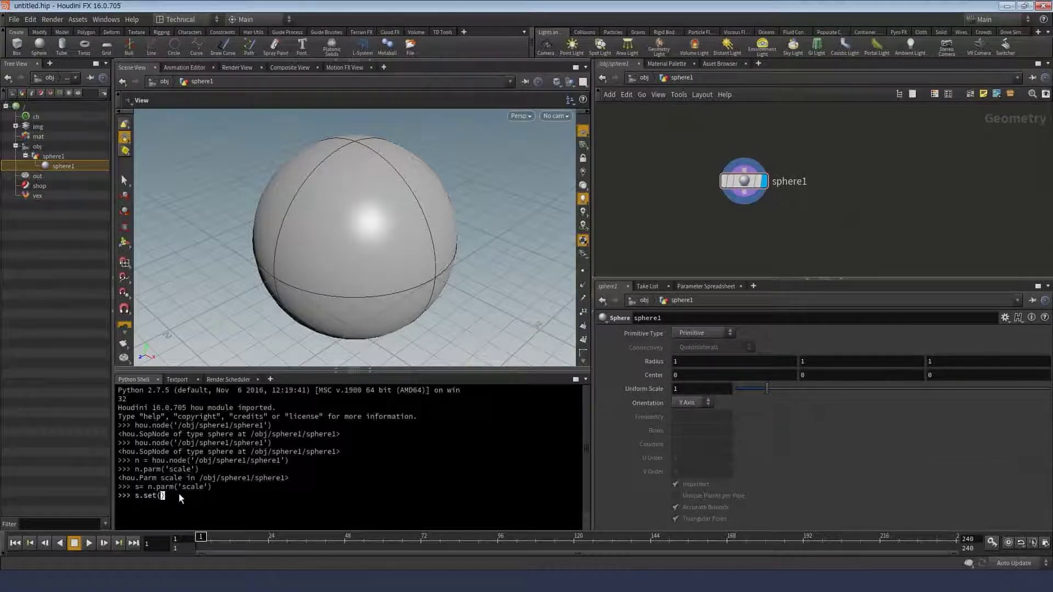
- Browse the parameter's methods, then run s.set(5) on the scale parameter
{"action": "key", "text": "BackSpace"}
{"action": "key", "text": "BackSpace"}
{"action": "key", "text": "BackSpace"}
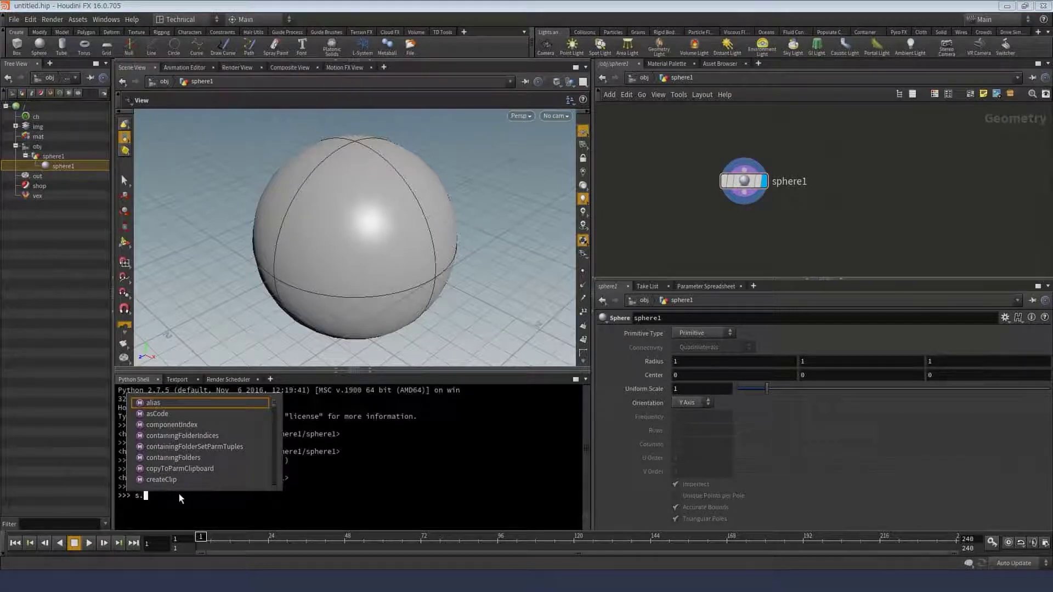
{"action": "type", "text": "par"}
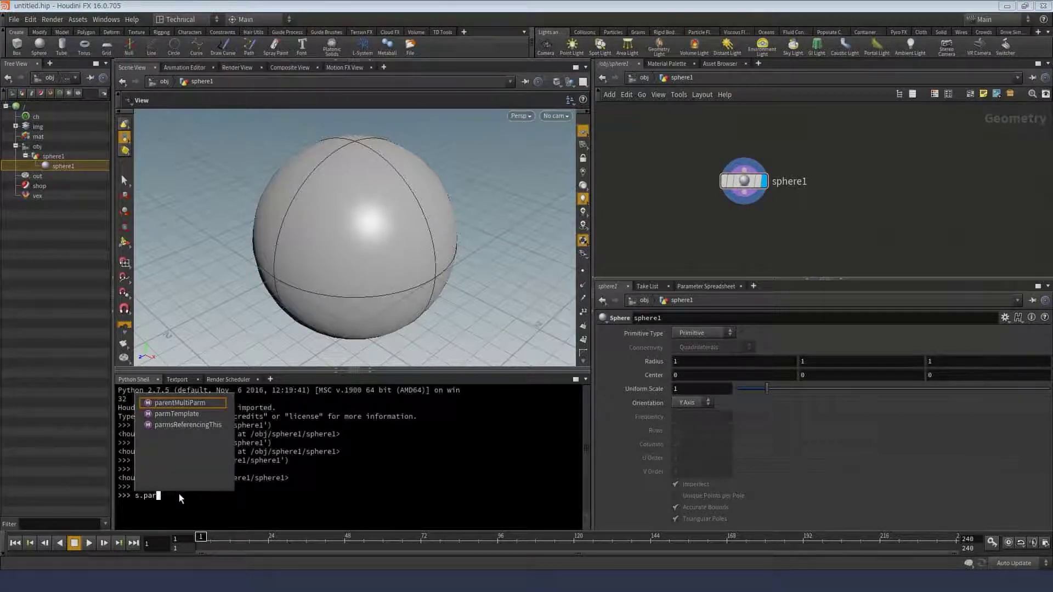
{"action": "key", "text": "BackSpace"}
{"action": "key", "text": "BackSpace"}
{"action": "key", "text": "BackSpace"}
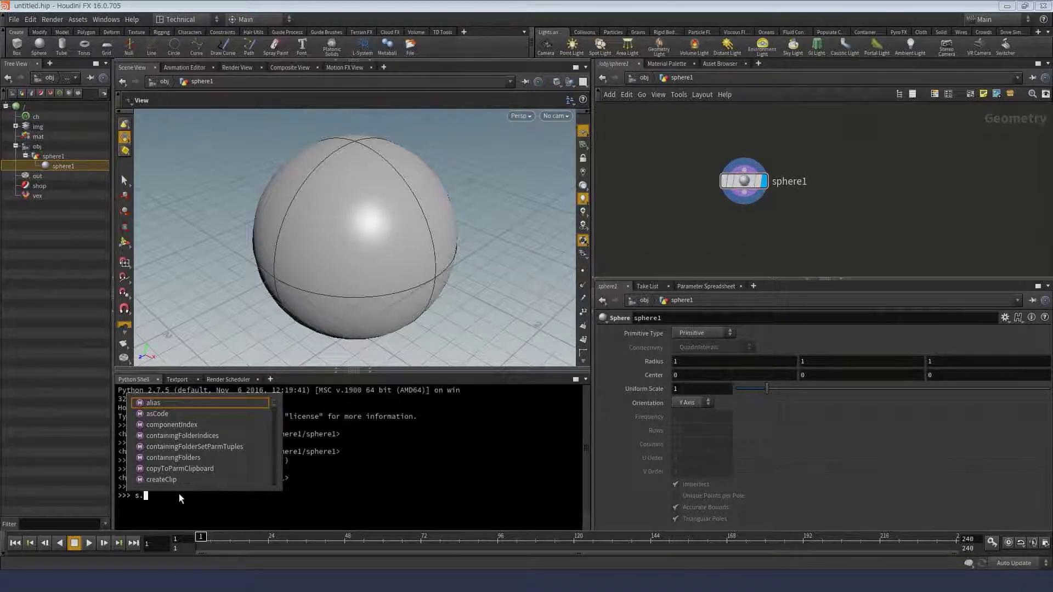
{"action": "type", "text": "pa"}
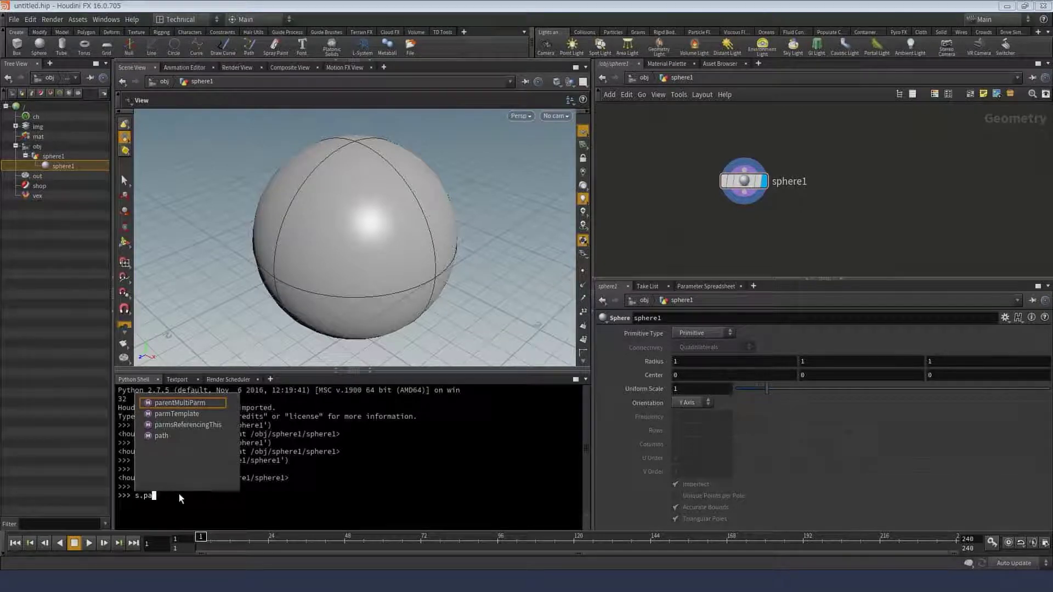
{"action": "key", "text": "BackSpace"}
{"action": "key", "text": "BackSpace"}
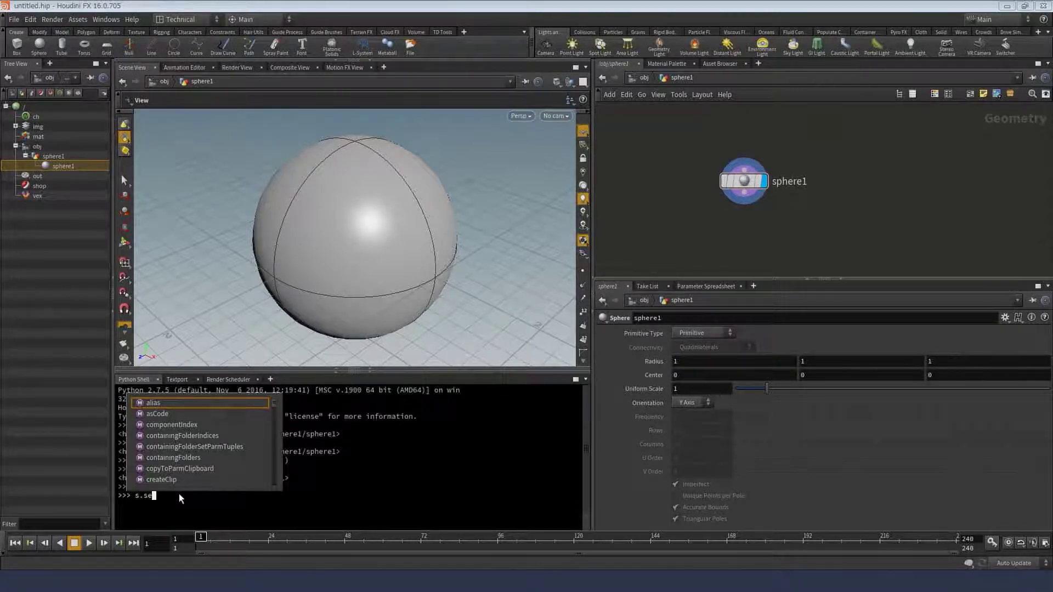
{"action": "type", "text": "set("}
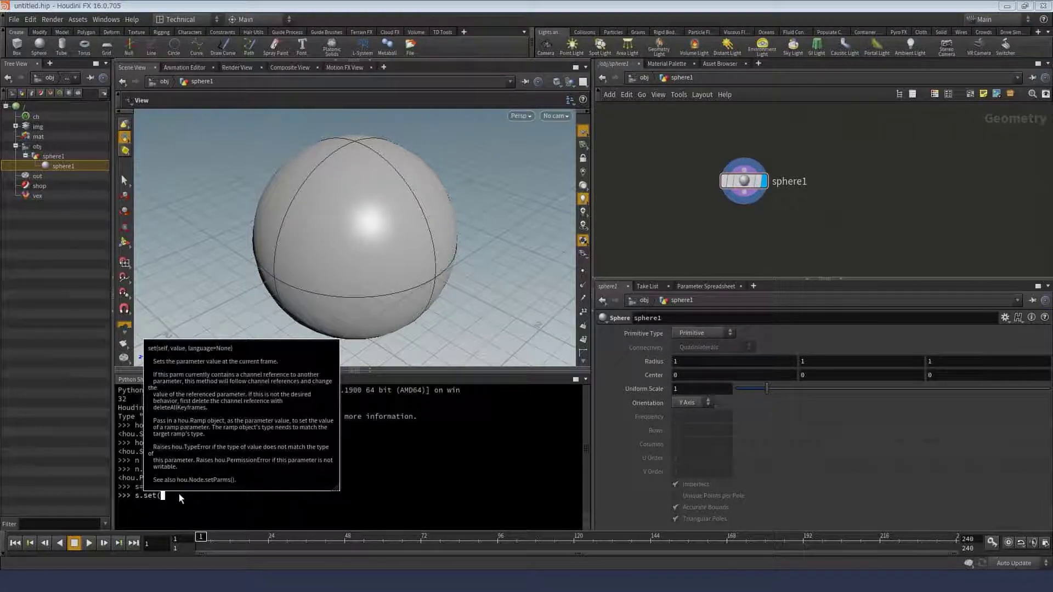
{"action": "type", "text": ")"}
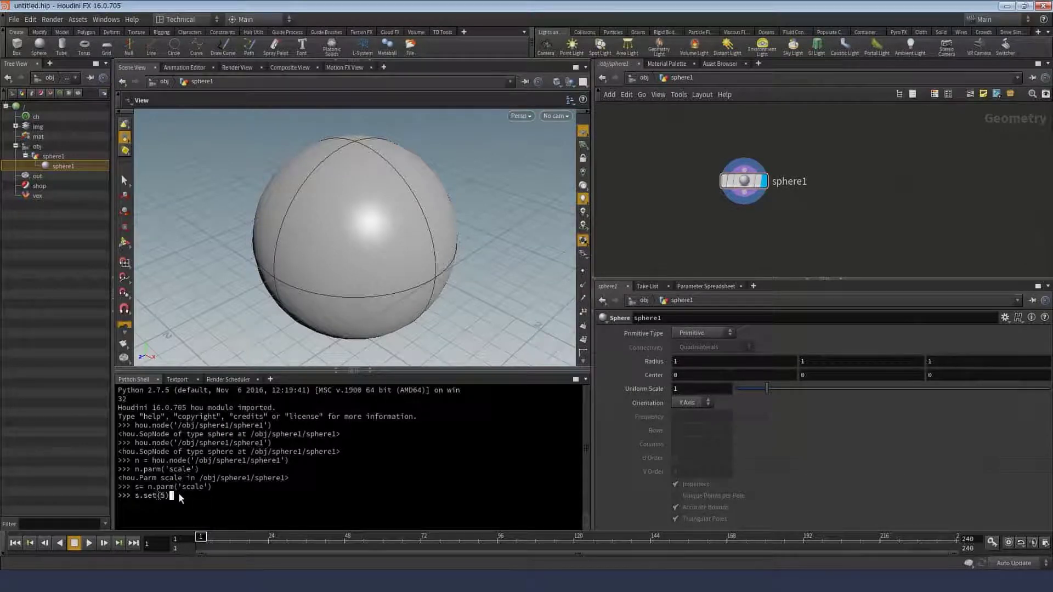
{"action": "key", "text": "Return"}
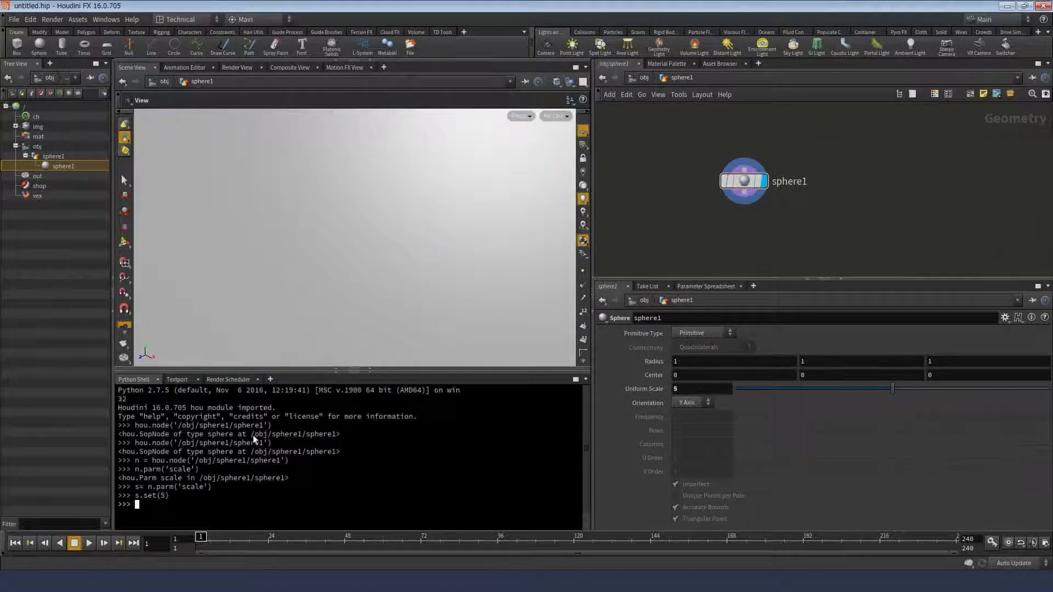
- Run s.set(1) and then s.set(2) on the scale parameter
{"action": "scroll", "coordinate": [291, 286], "scroll_direction": "down", "scroll_amount": 3}
{"action": "scroll", "coordinate": [291, 285], "scroll_direction": "down", "scroll_amount": 3}
{"action": "scroll", "coordinate": [292, 283], "scroll_direction": "down", "scroll_amount": 2}
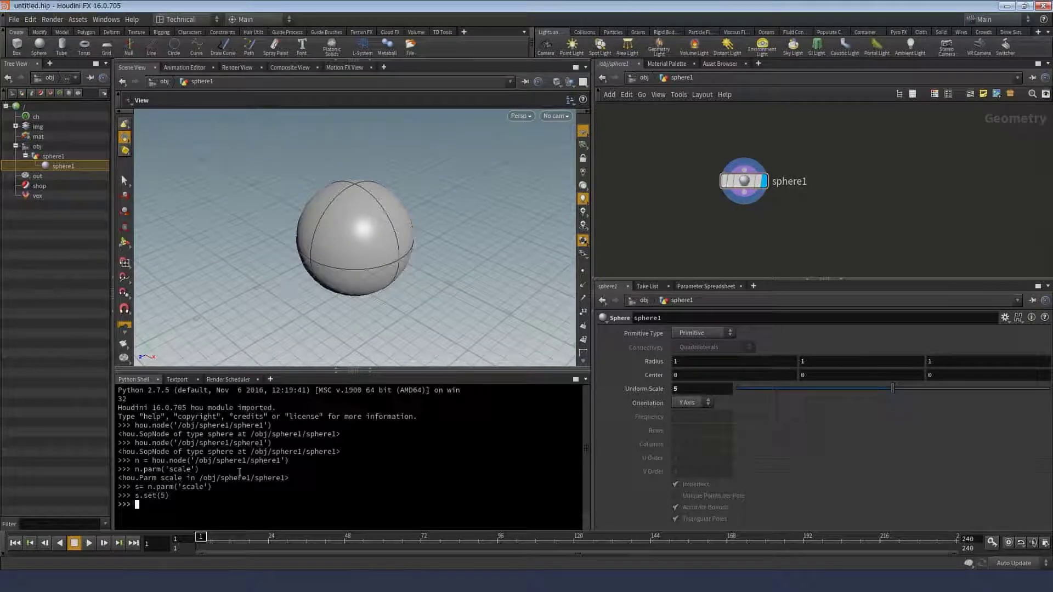
{"action": "type", "text": "s."}
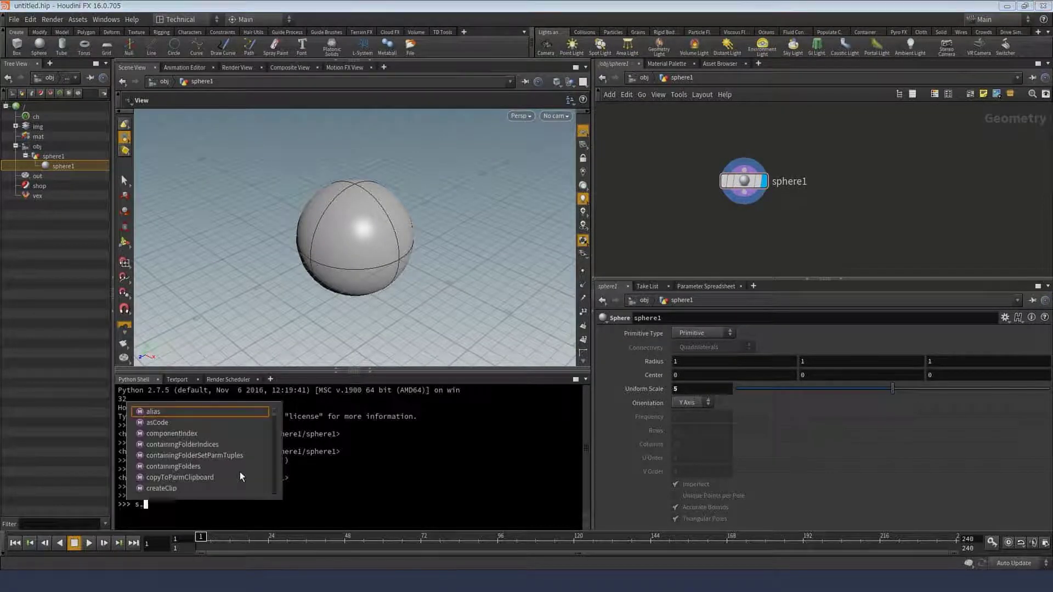
{"action": "type", "text": "set("}
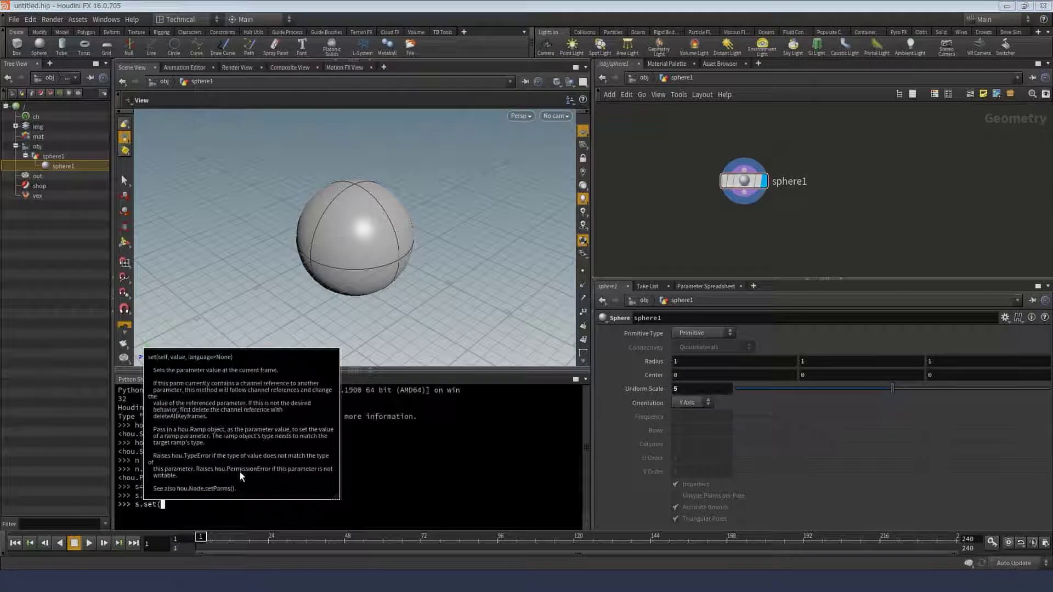
{"action": "type", "text": "1"}
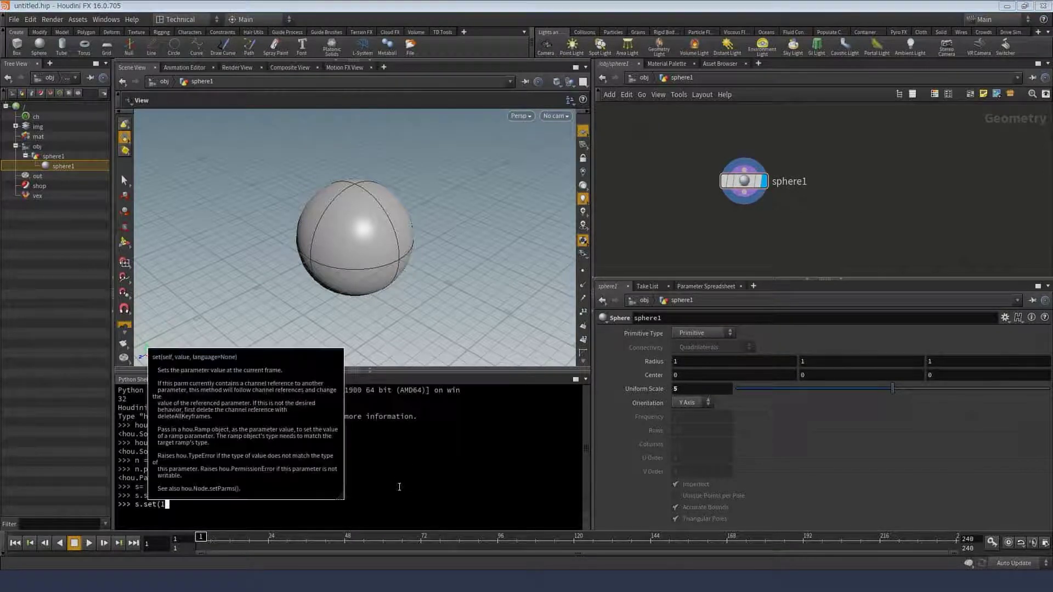
{"action": "type", "text": ")"}
{"action": "key", "text": "Return"}
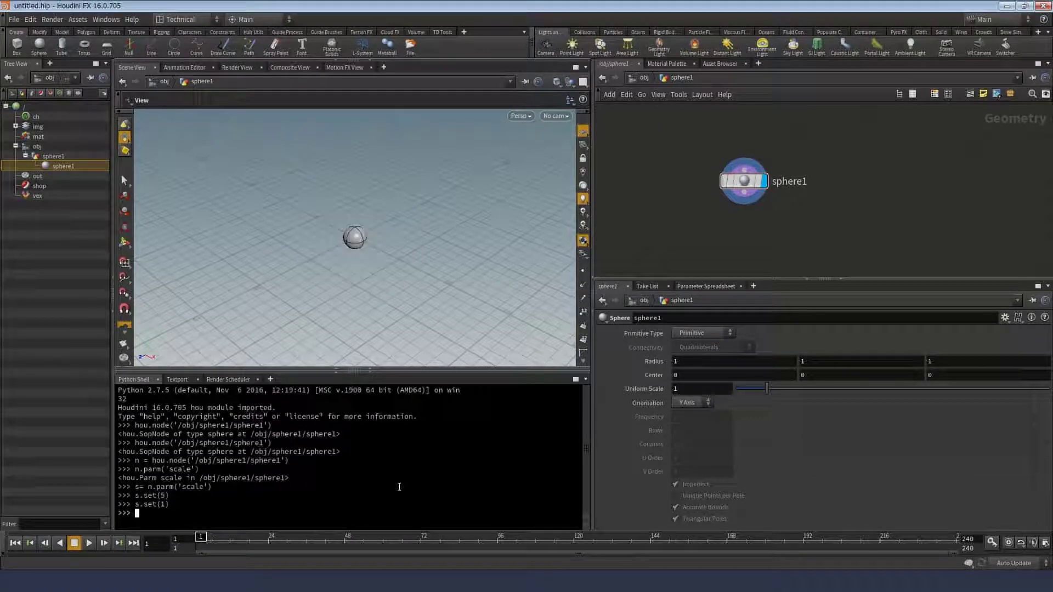
{"action": "key", "text": "Up"}
{"action": "key", "text": "BackSpace"}
{"action": "key", "text": "BackSpace"}
{"action": "type", "text": "2)"}
{"action": "key", "text": "Return"}
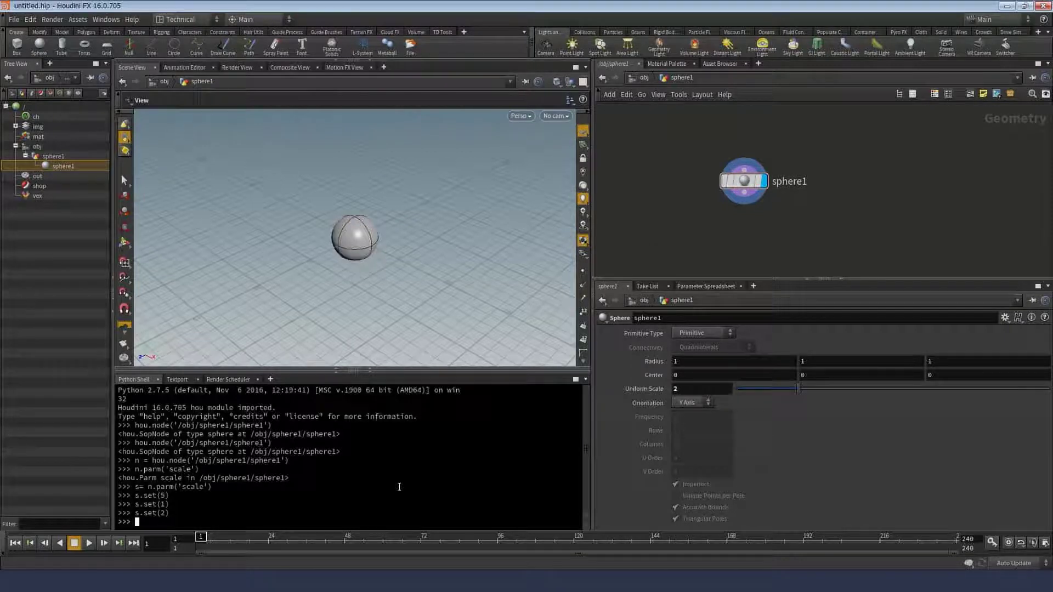
- Run s.set(3) and then s.set(9), leaving the sphere's Uniform Scale at 9
{"action": "key", "text": "Up"}
{"action": "key", "text": "BackSpace"}
{"action": "key", "text": "BackSpace"}
{"action": "type", "text": "3)"}
{"action": "key", "text": "Return"}
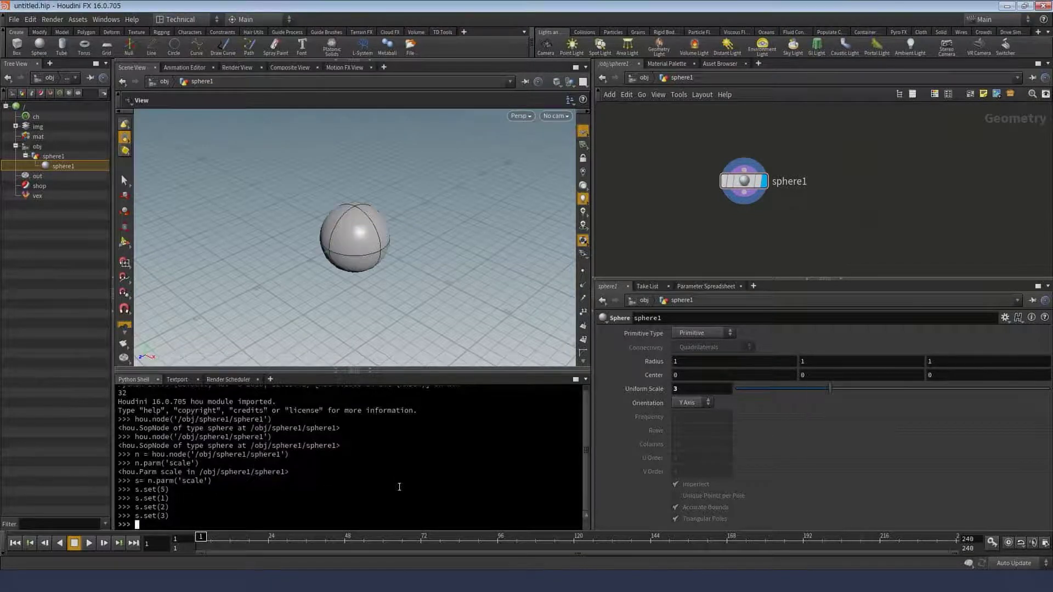
{"action": "key", "text": "Up"}
{"action": "key", "text": "BackSpace"}
{"action": "key", "text": "BackSpace"}
{"action": "type", "text": "9)"}
{"action": "key", "text": "Return"}
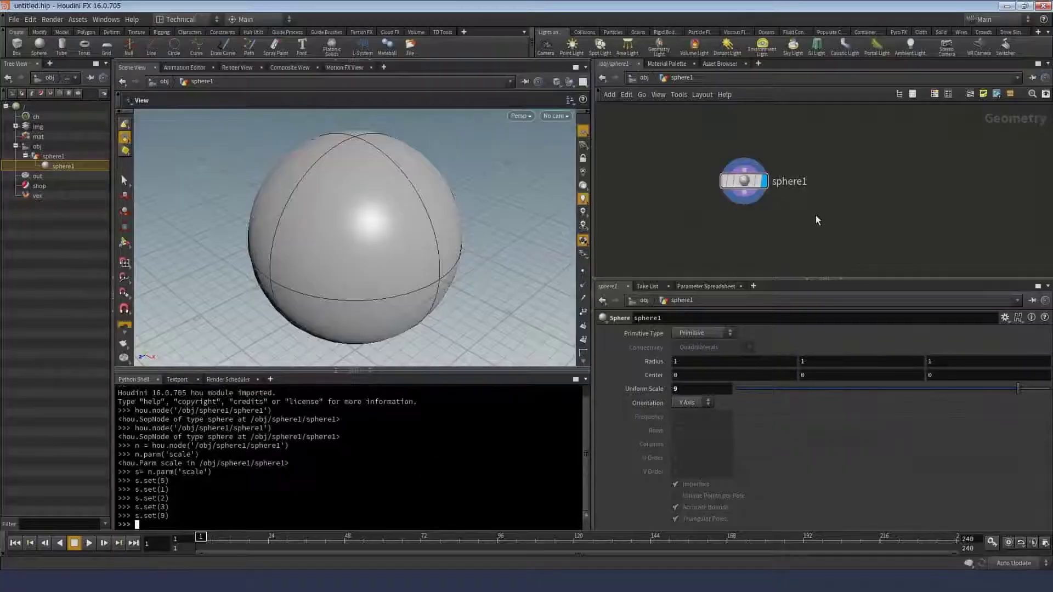
- Duplicate sphere1 into a new sphere2 node beside it
{"action": "left_click_drag", "start_coordinate": [744, 180], "coordinate": [649, 193]}
{"action": "key", "text": "ctrl+c"}
{"action": "key", "text": "ctrl+v"}
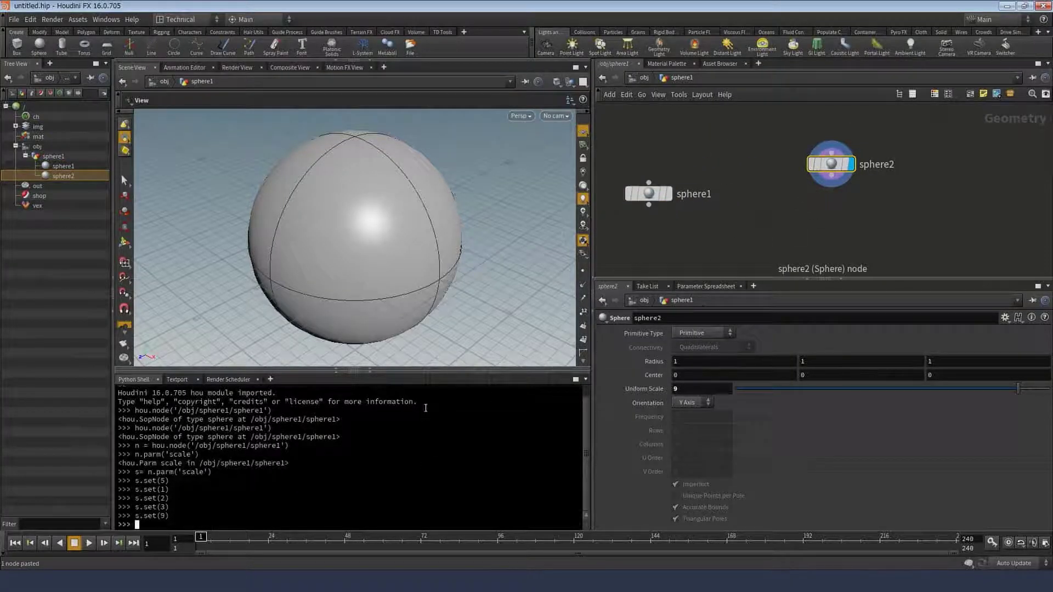
- Run n = hou.node("/obj/sphere1/shpere2") to point n at the copy
{"action": "type", "text": "n = "}
{"action": "type", "text": "hou.nod"}
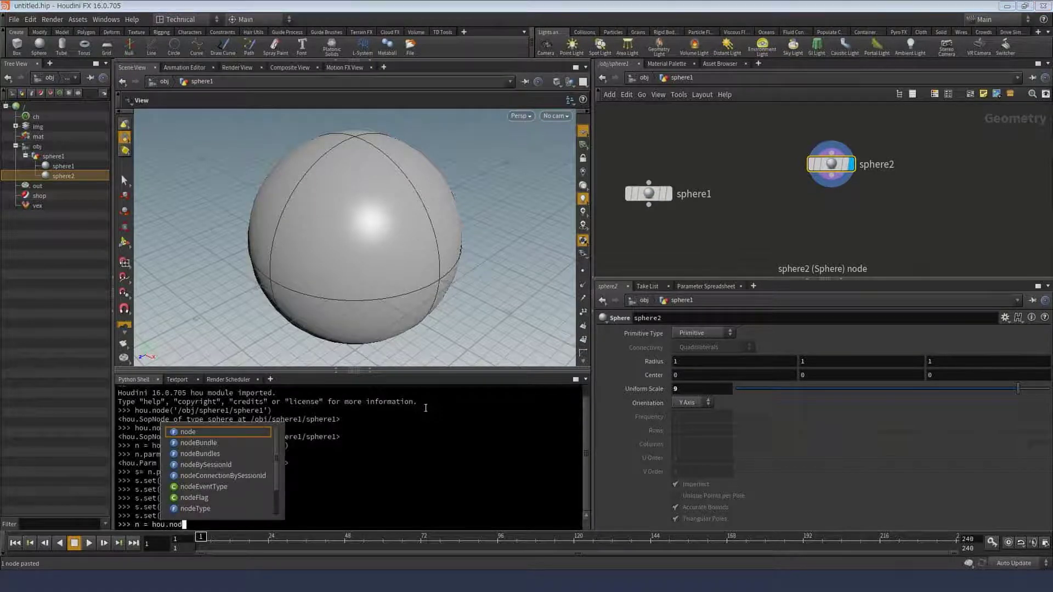
{"action": "type", "text": "e(\"/"}
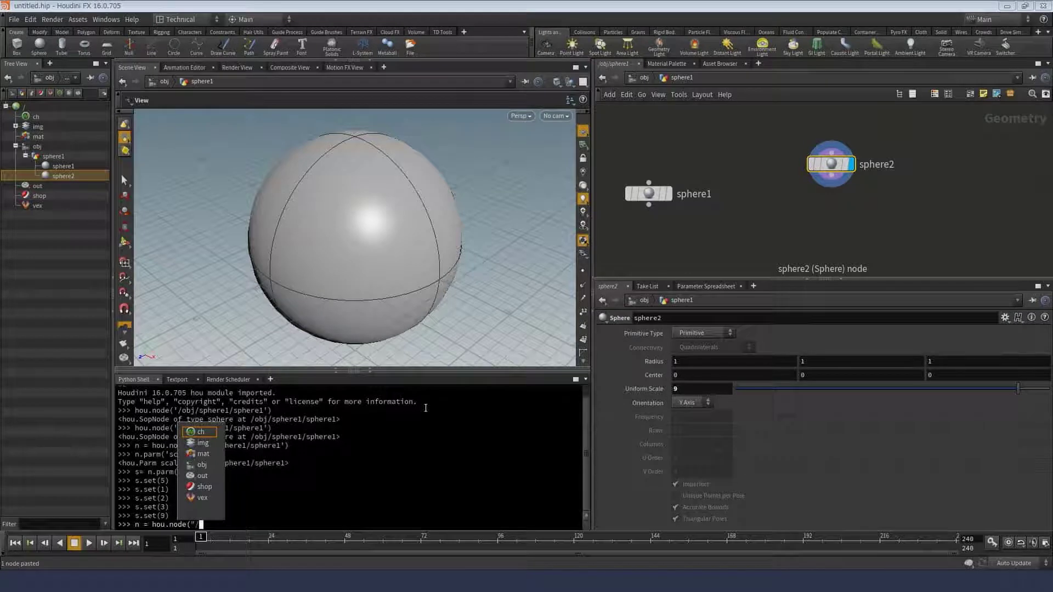
{"action": "type", "text": "obj"}
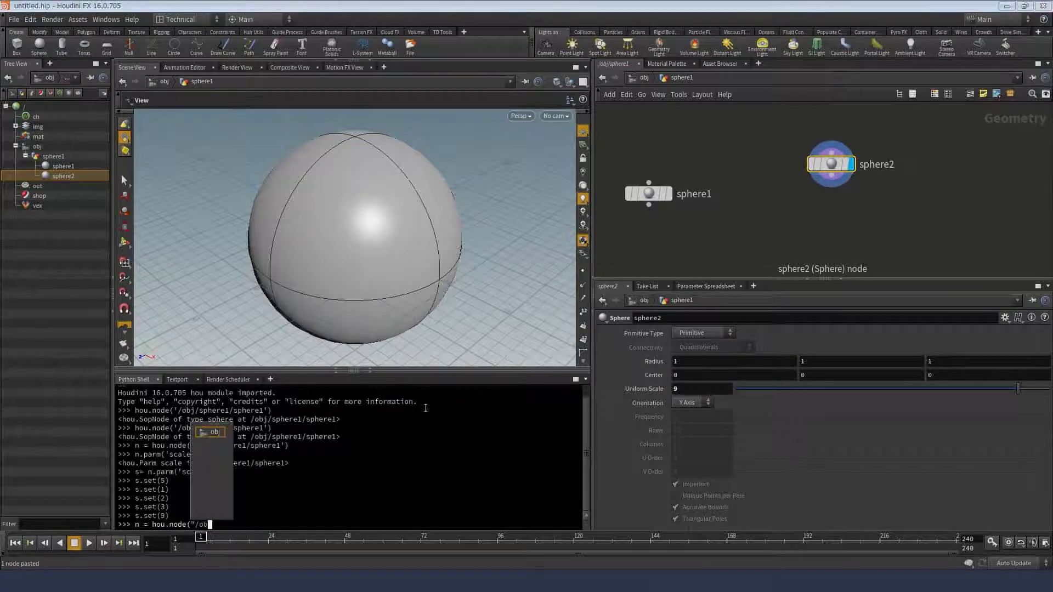
{"action": "type", "text": "/"}
{"action": "type", "text": "s"}
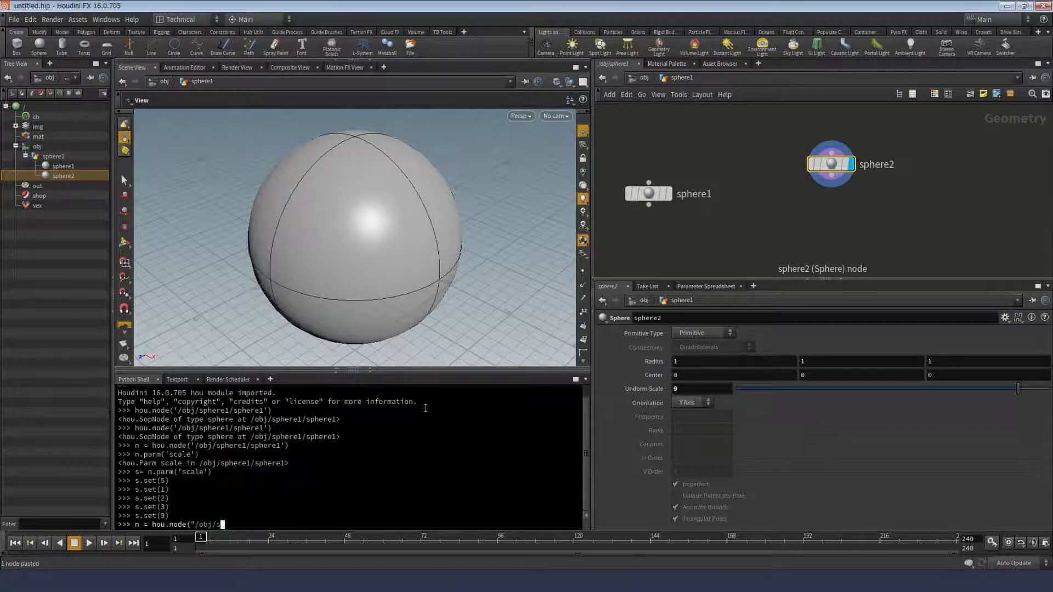
{"action": "type", "text": "phere1/"}
{"action": "type", "text": "shpere2"}
{"action": "type", "text": "\")"}
{"action": "key", "text": "Return"}
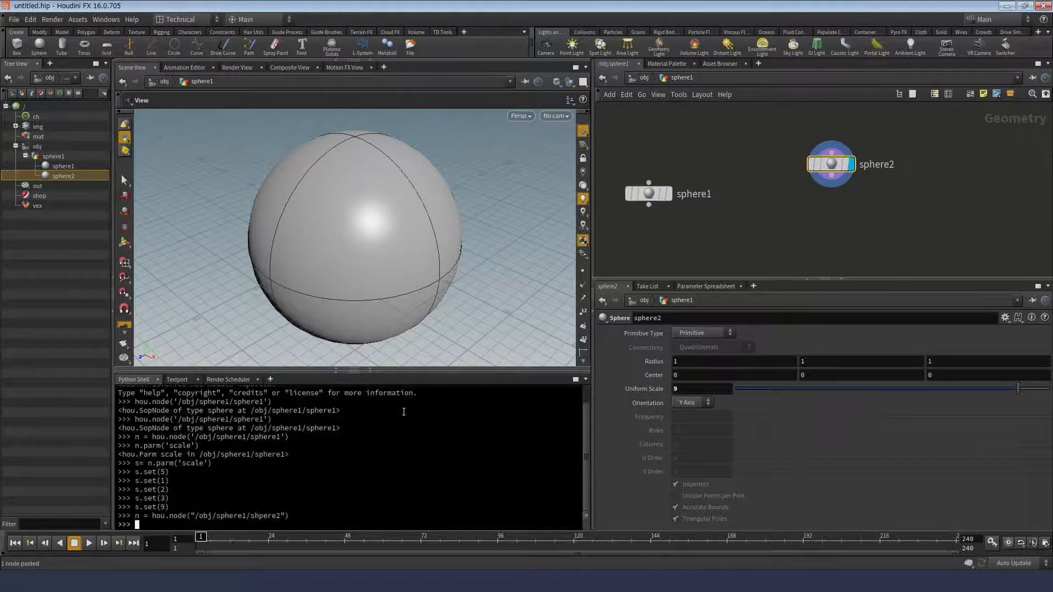
{"action": "key", "text": "alt+Tab"}
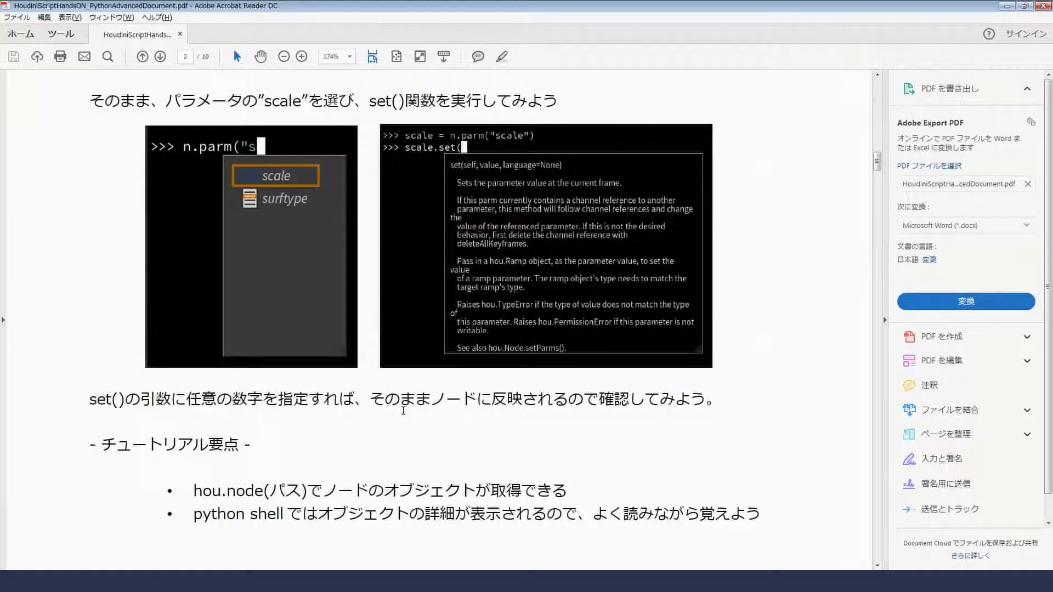
- Scroll the handout to page 3, Tutorial 2 on shelf tools, then return to Houdini
{"action": "scroll", "coordinate": [403, 411], "scroll_direction": "down", "scroll_amount": 2, "text": "ctrl"}
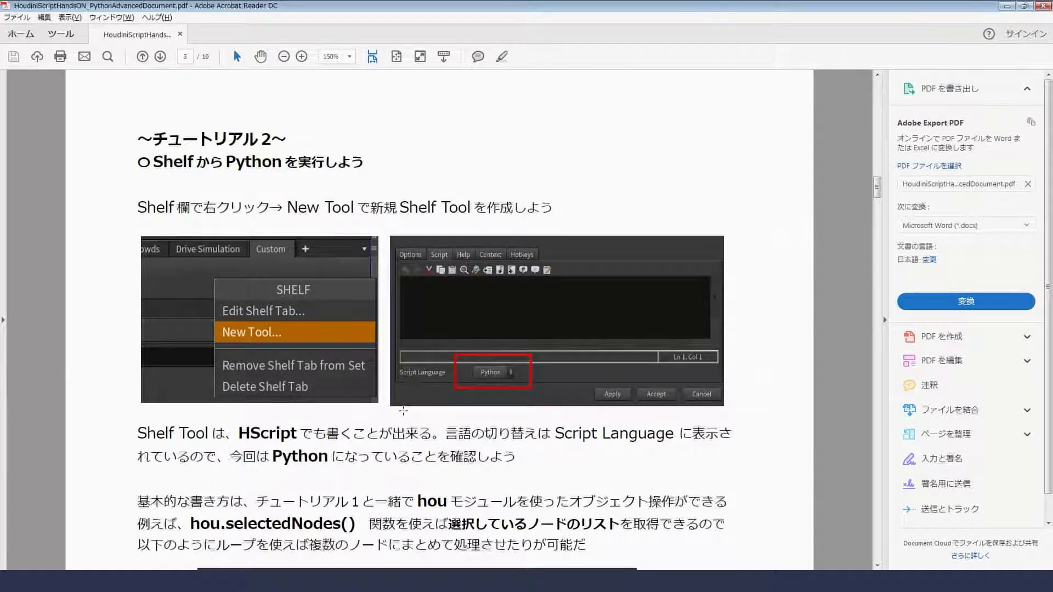
{"action": "key", "text": "alt+Tab"}
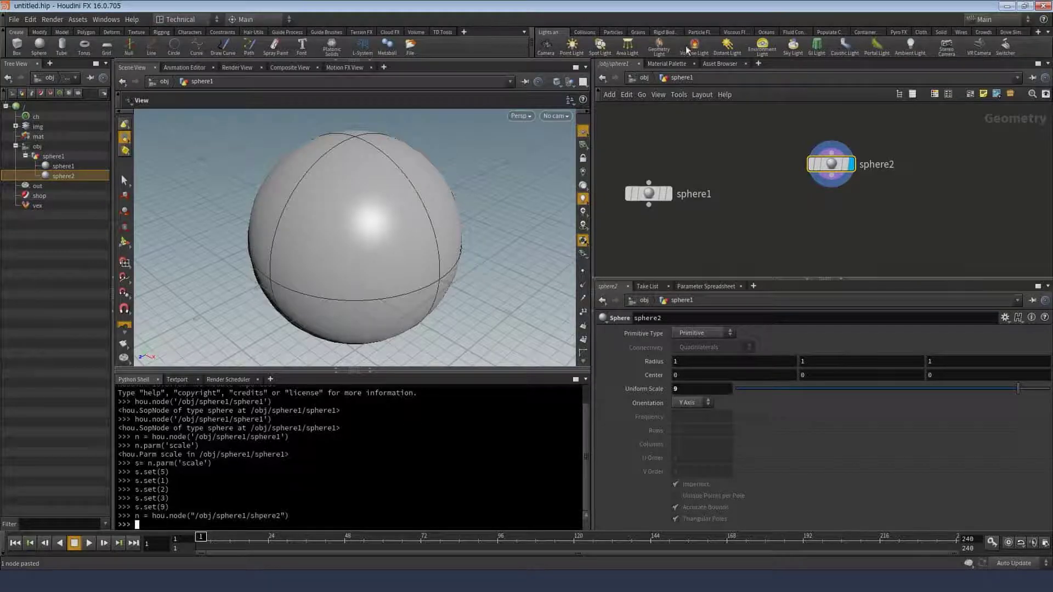
- Add a new shelf with both its Name and Label set to Custom
{"action": "left_click_drag", "start_coordinate": [532, 44], "coordinate": [355, 44]}
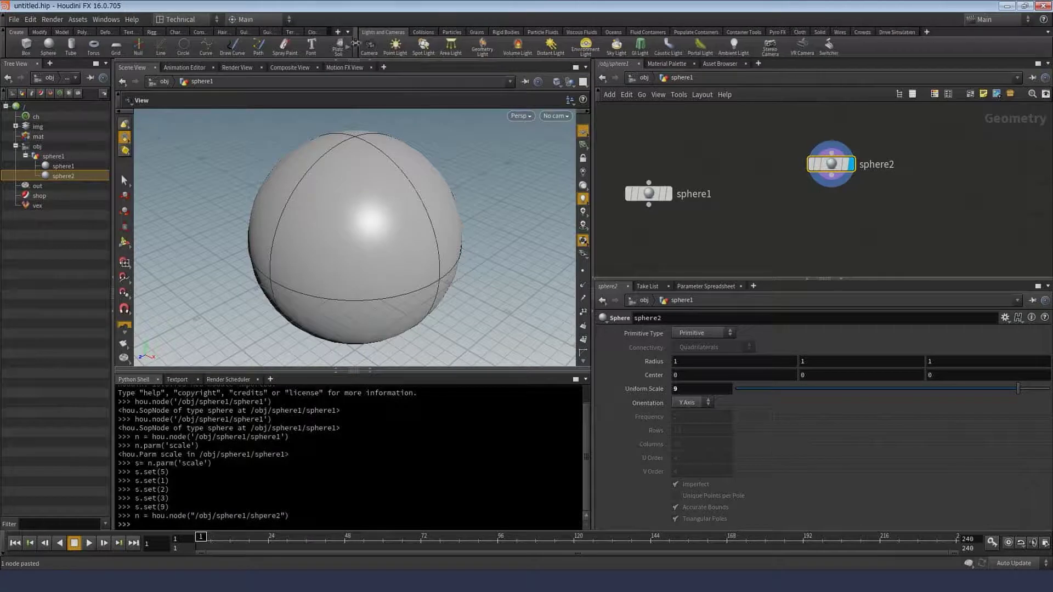
{"action": "left_click", "coordinate": [885, 32]}
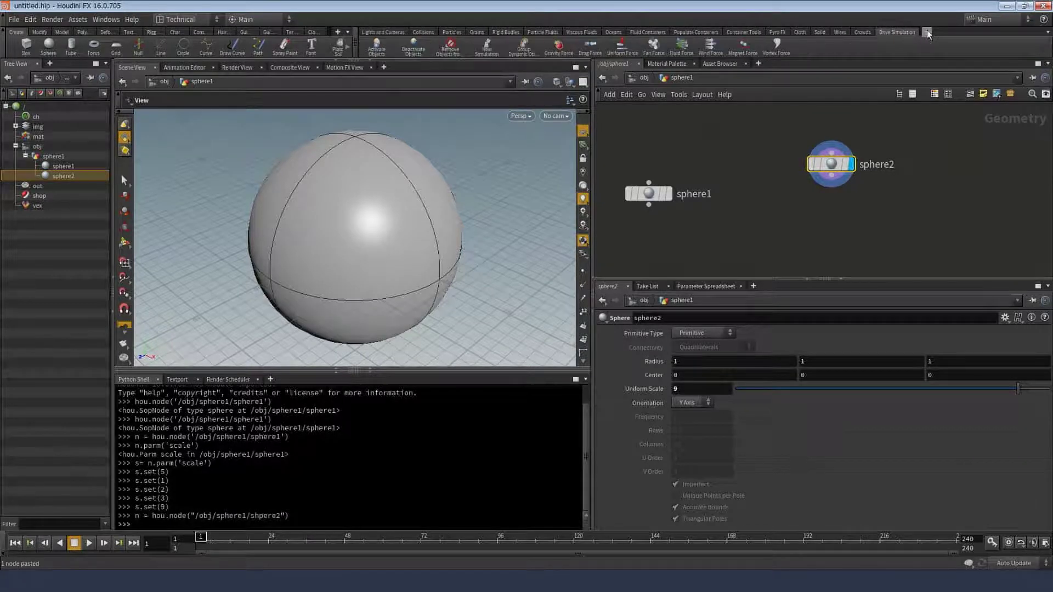
{"action": "left_click", "coordinate": [926, 33]}
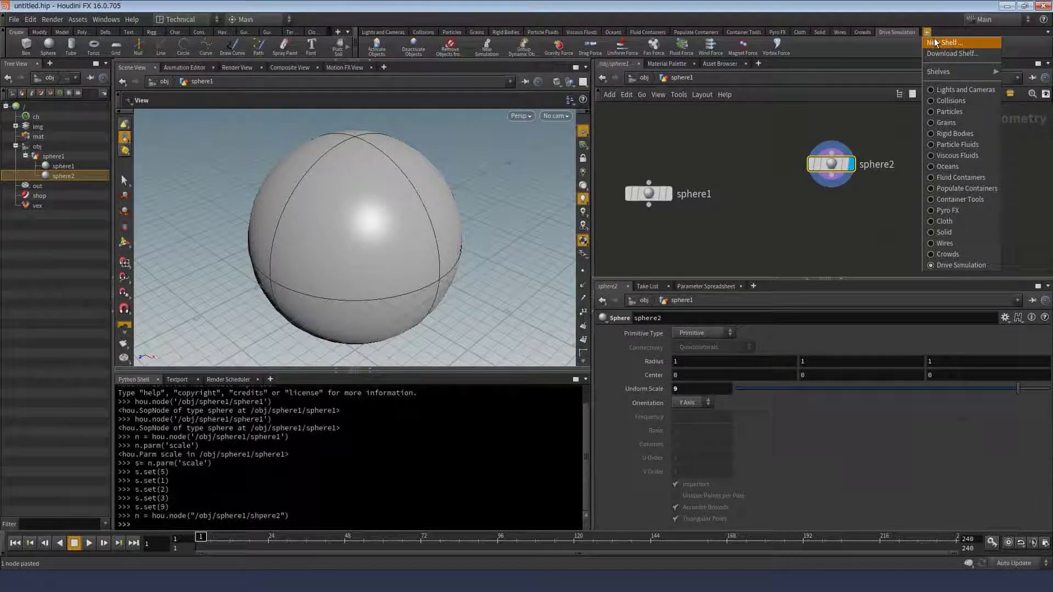
{"action": "left_click", "coordinate": [936, 43]}
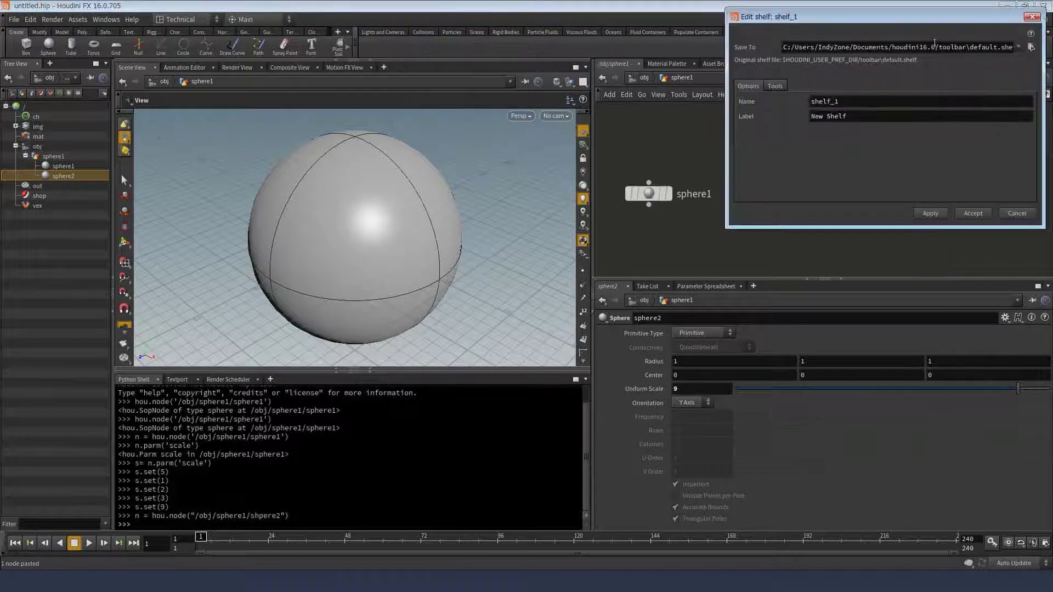
{"action": "left_click_drag", "start_coordinate": [856, 116], "coordinate": [764, 116]}
{"action": "type", "text": "Custo"}
{"action": "type", "text": "m"}
{"action": "key", "text": "shift+Tab"}
{"action": "type", "text": "Custo"}
{"action": "type", "text": "m"}
{"action": "left_click_drag", "start_coordinate": [725, 64], "coordinate": [663, 64]}
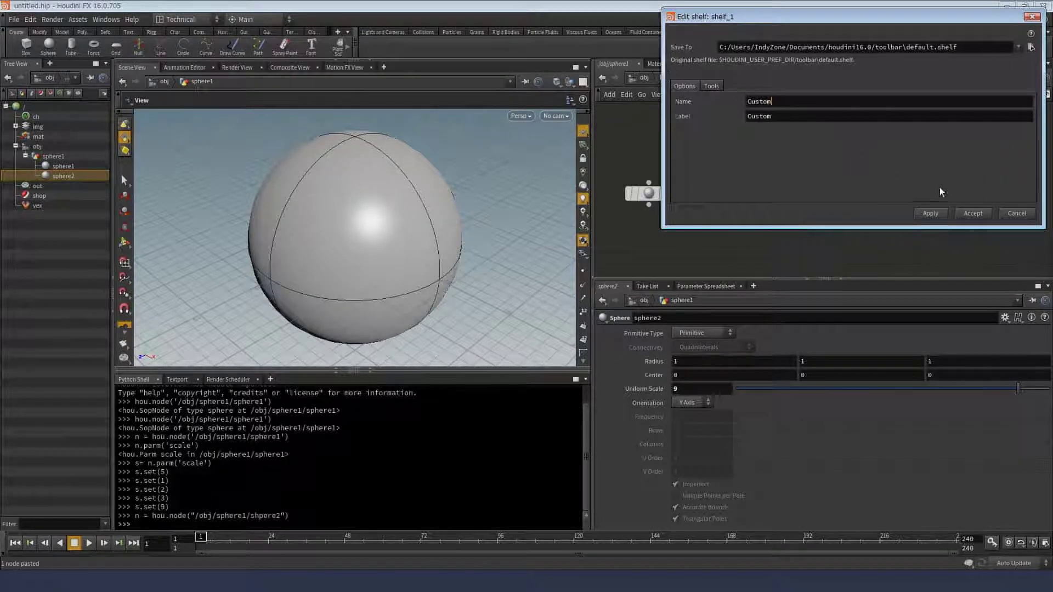
{"action": "left_click", "coordinate": [971, 214]}
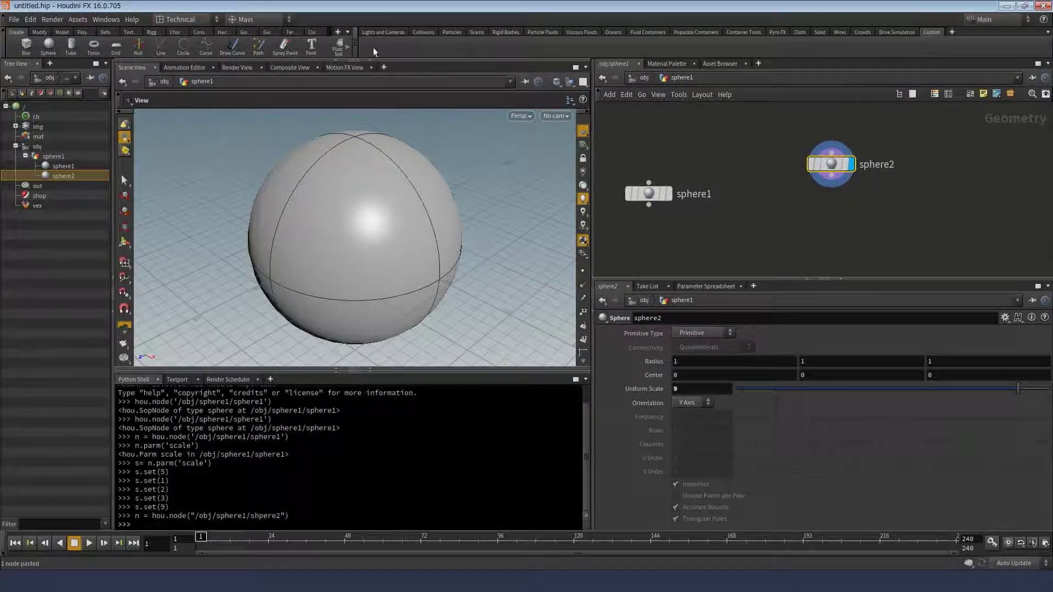
- Add tool_1, labelled New Tool, to the Custom shelf and accept its default settings
{"action": "left_click", "coordinate": [875, 32]}
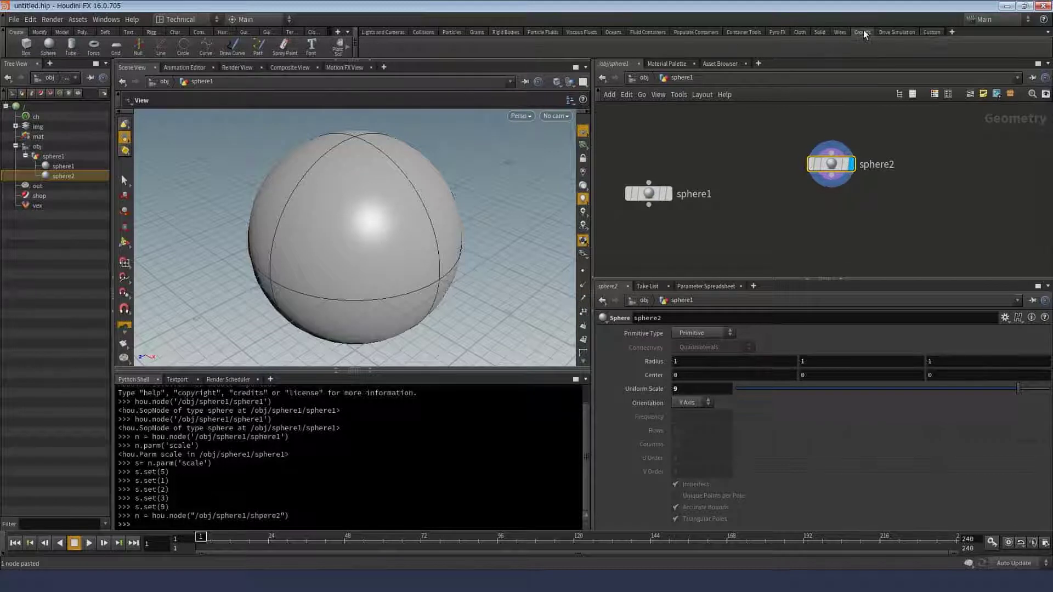
{"action": "left_click", "coordinate": [927, 33]}
{"action": "right_click", "coordinate": [457, 51]}
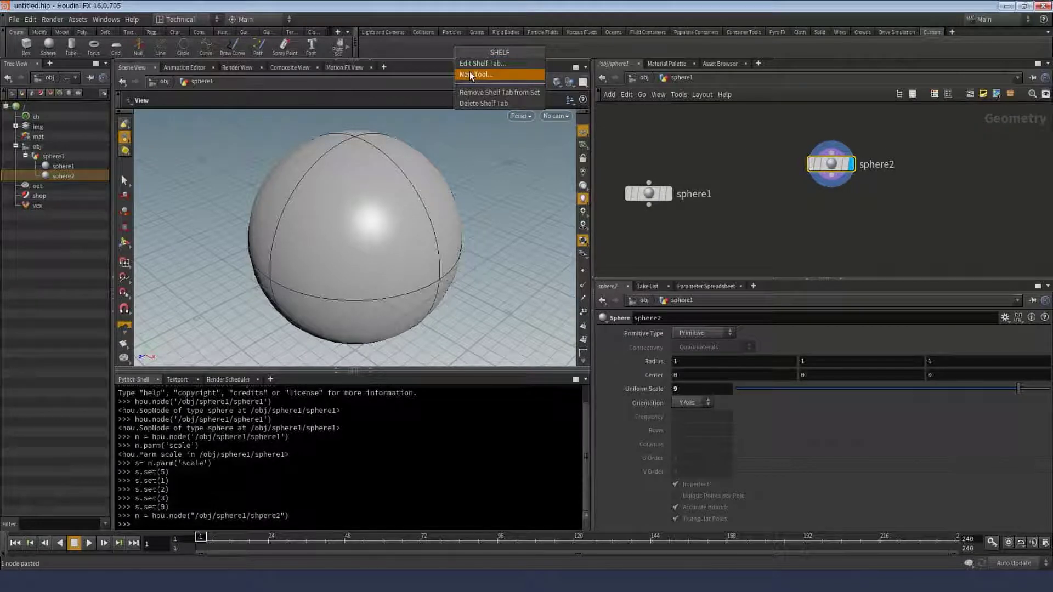
{"action": "left_click", "coordinate": [470, 72]}
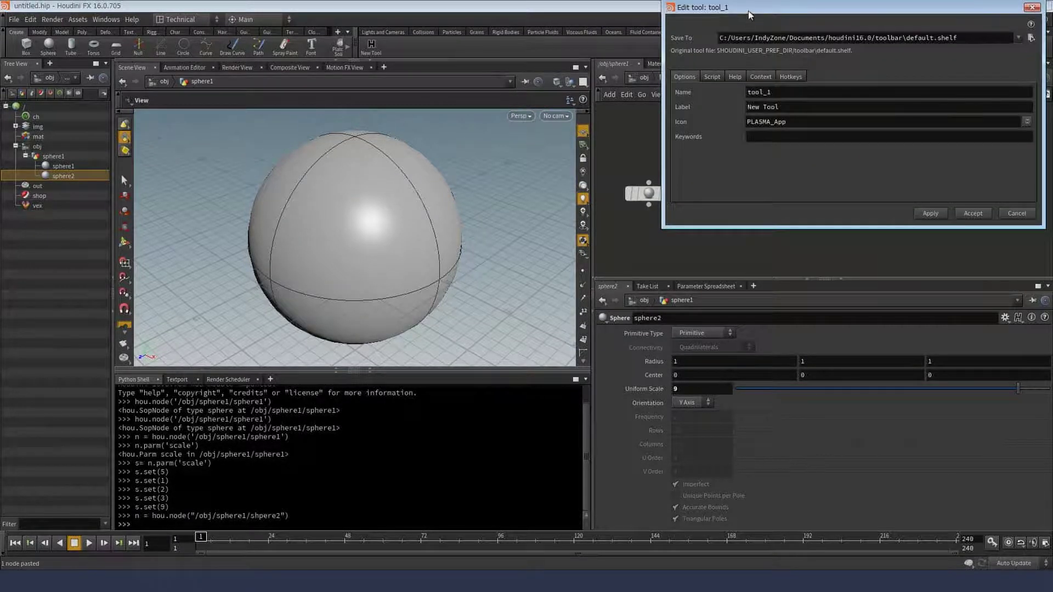
{"action": "left_click_drag", "start_coordinate": [743, 21], "coordinate": [551, 66]}
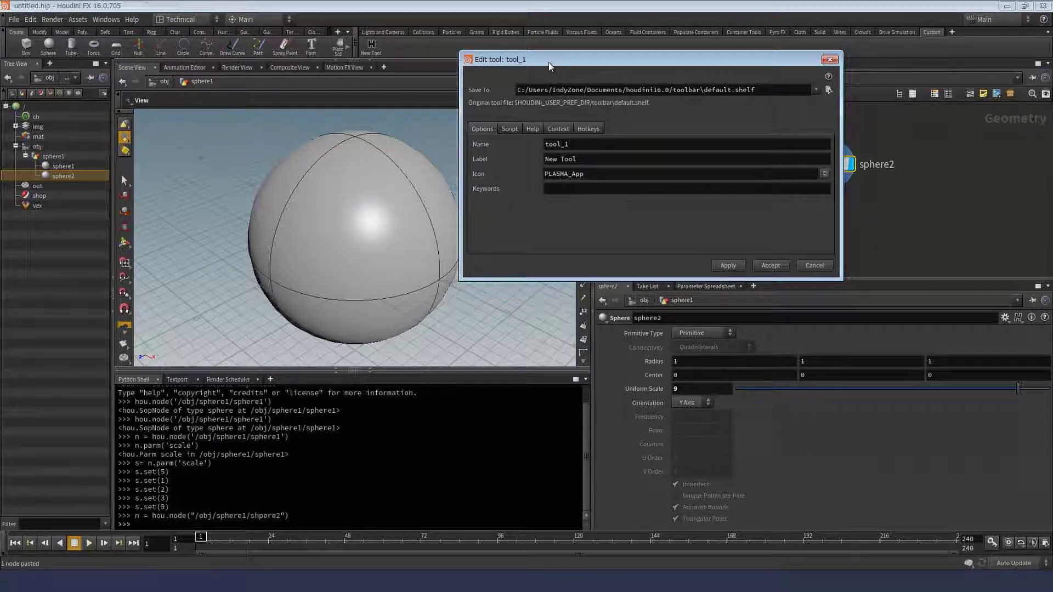
{"action": "double_click", "coordinate": [624, 144]}
{"action": "key", "text": "Tab"}
{"action": "left_click", "coordinate": [510, 130]}
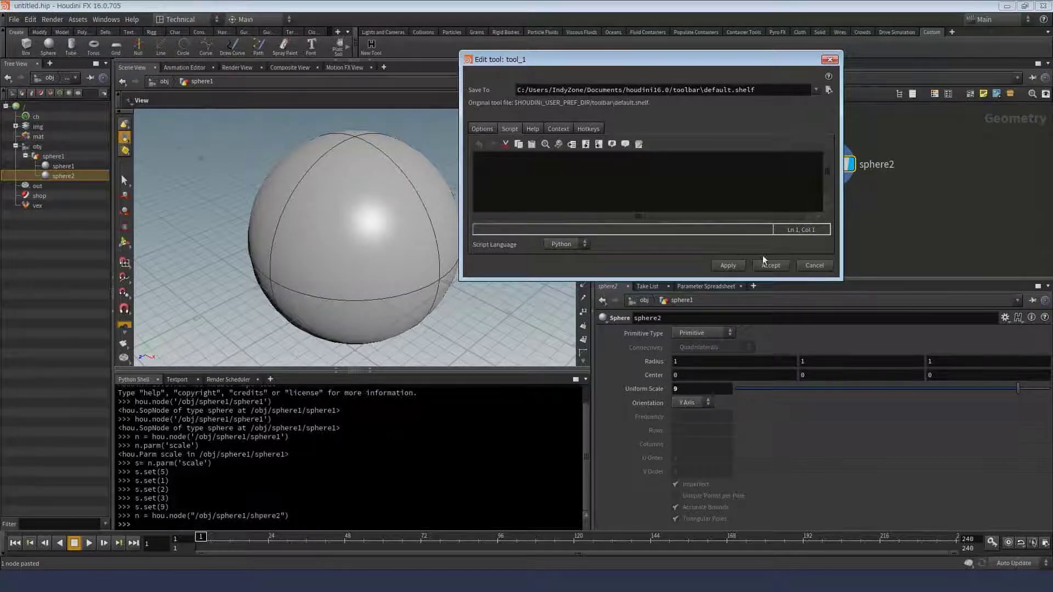
{"action": "left_click", "coordinate": [770, 264]}
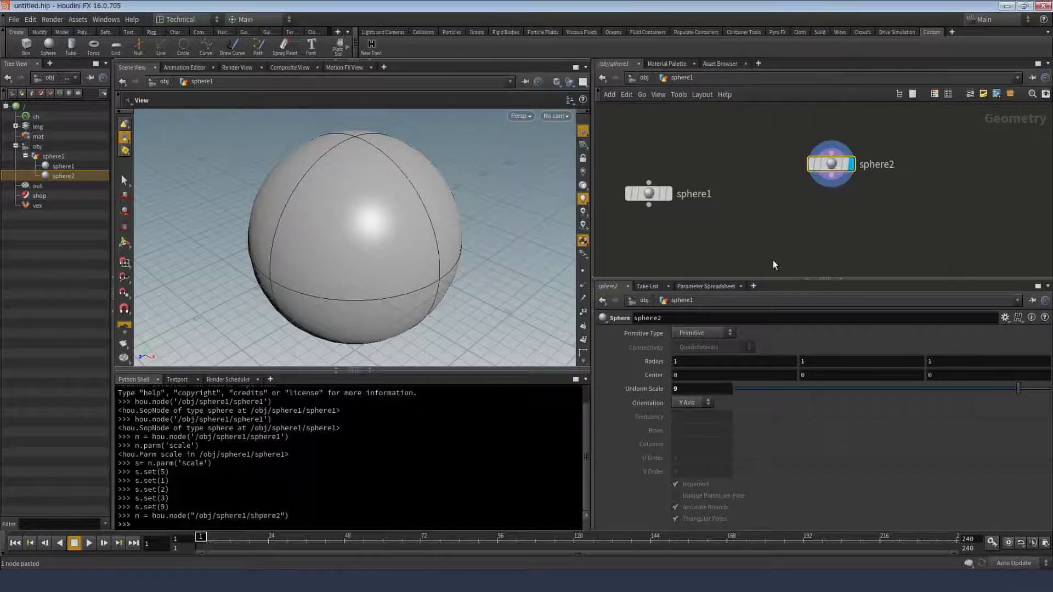
- Reopen tool_1's editor on its Script page
{"action": "right_click", "coordinate": [373, 45]}
{"action": "left_click", "coordinate": [392, 62]}
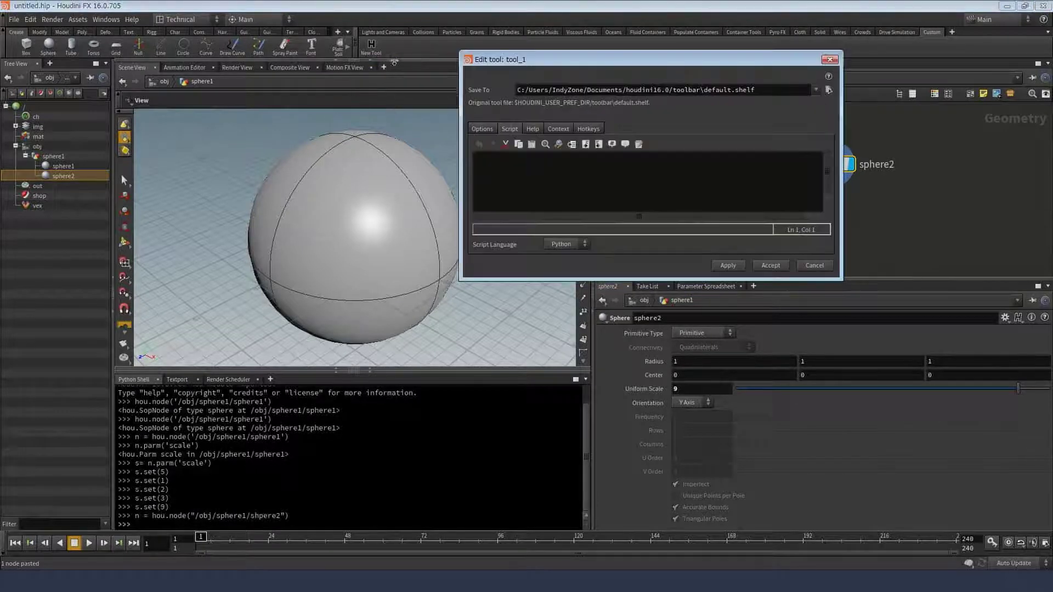
{"action": "left_click", "coordinate": [481, 129]}
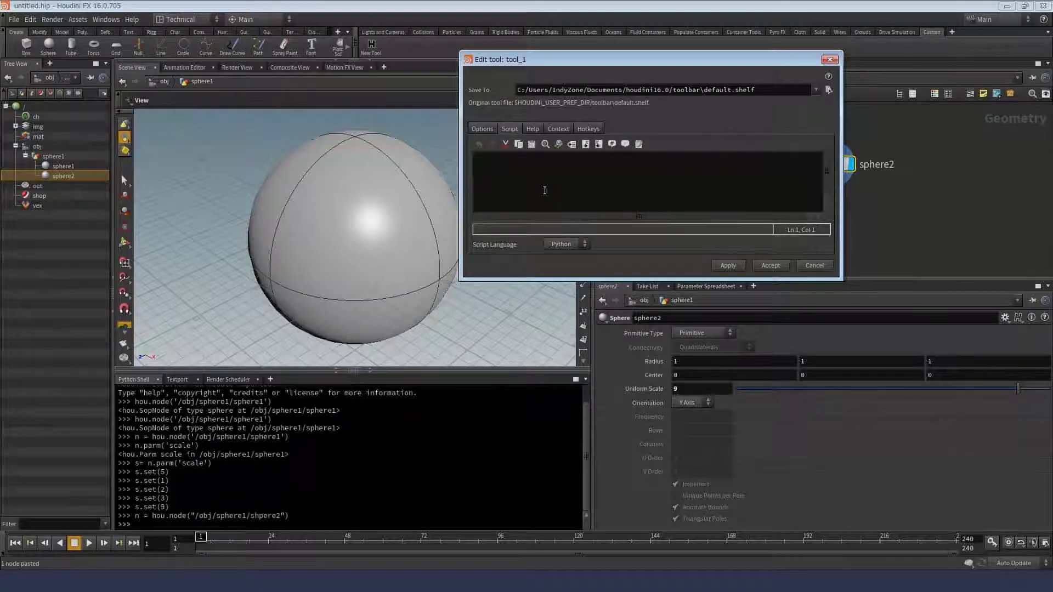
- Try hou. autocompletion in the empty script, clear it, and scroll the handout
{"action": "type", "text": "ho"}
{"action": "type", "text": "u."}
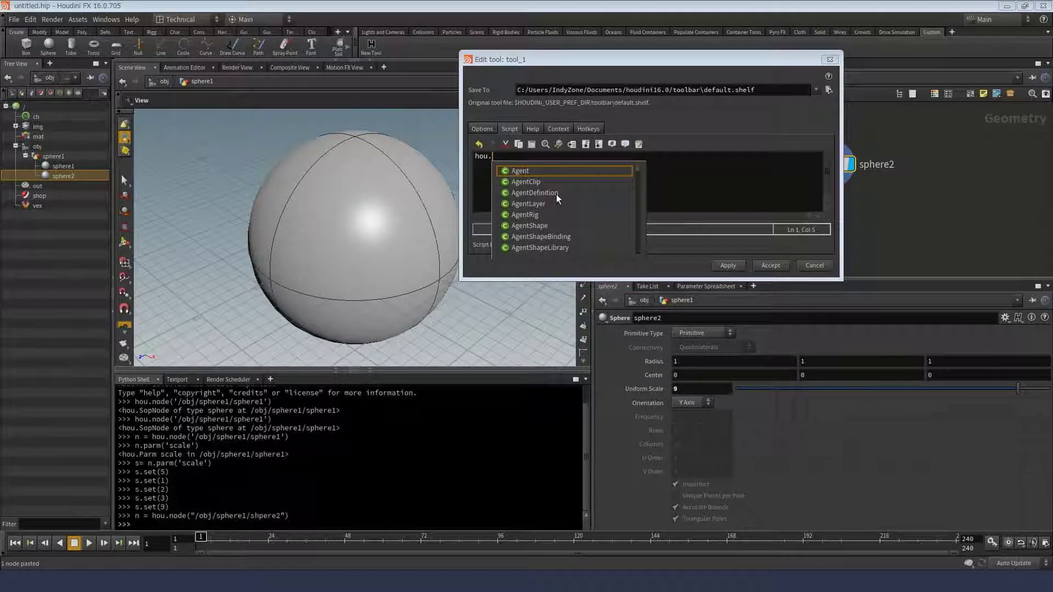
{"action": "key", "text": "BackSpace"}
{"action": "key", "text": "BackSpace"}
{"action": "key", "text": "BackSpace"}
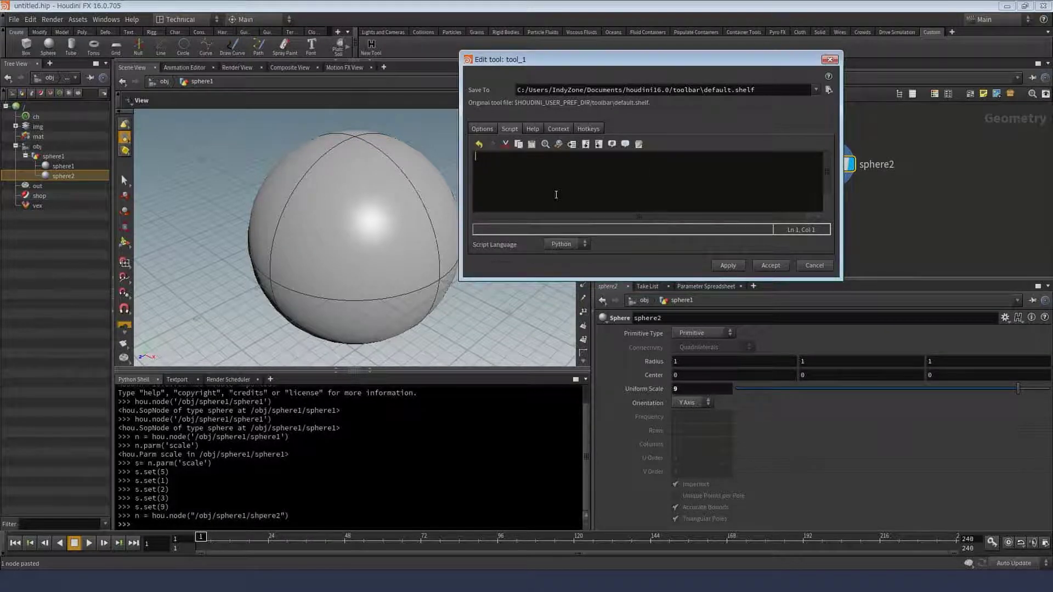
{"action": "type", "text": "hou."}
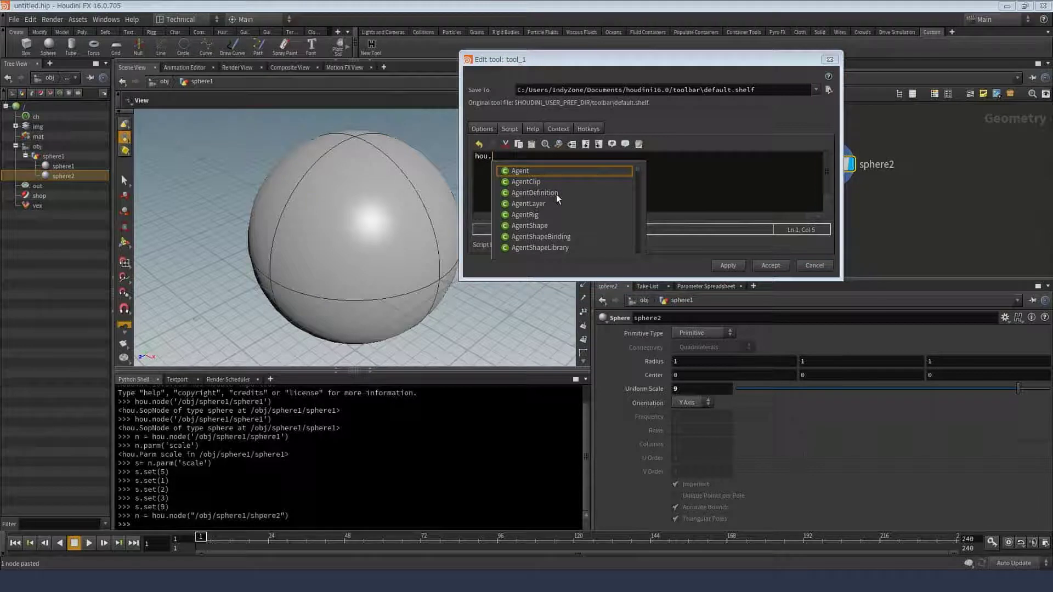
{"action": "type", "text": "ag"}
{"action": "key", "text": "Escape"}
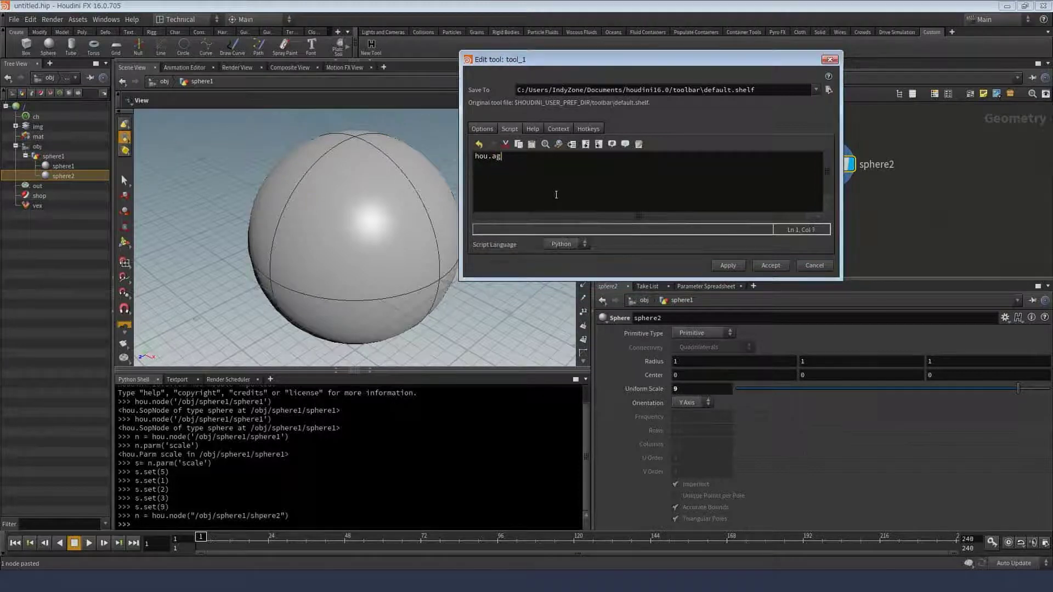
{"action": "key", "text": "BackSpace"}
{"action": "key", "text": "BackSpace"}
{"action": "key", "text": "BackSpace"}
{"action": "key", "text": "BackSpace"}
{"action": "key", "text": "BackSpace"}
{"action": "key", "text": "BackSpace"}
{"action": "key", "text": "alt+Tab"}
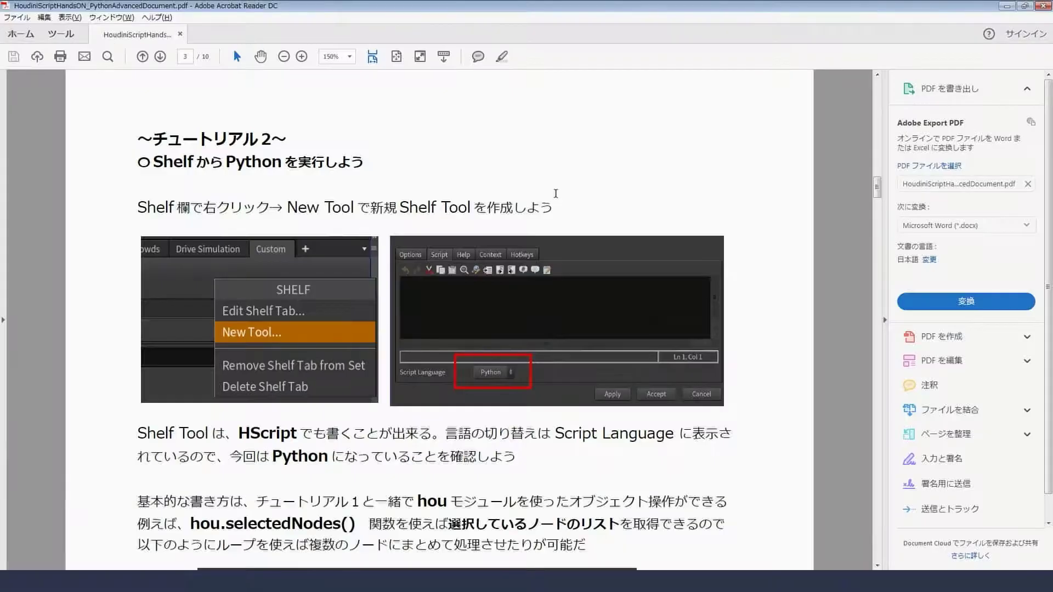
{"action": "scroll", "coordinate": [555, 193], "scroll_direction": "down", "scroll_amount": 1}
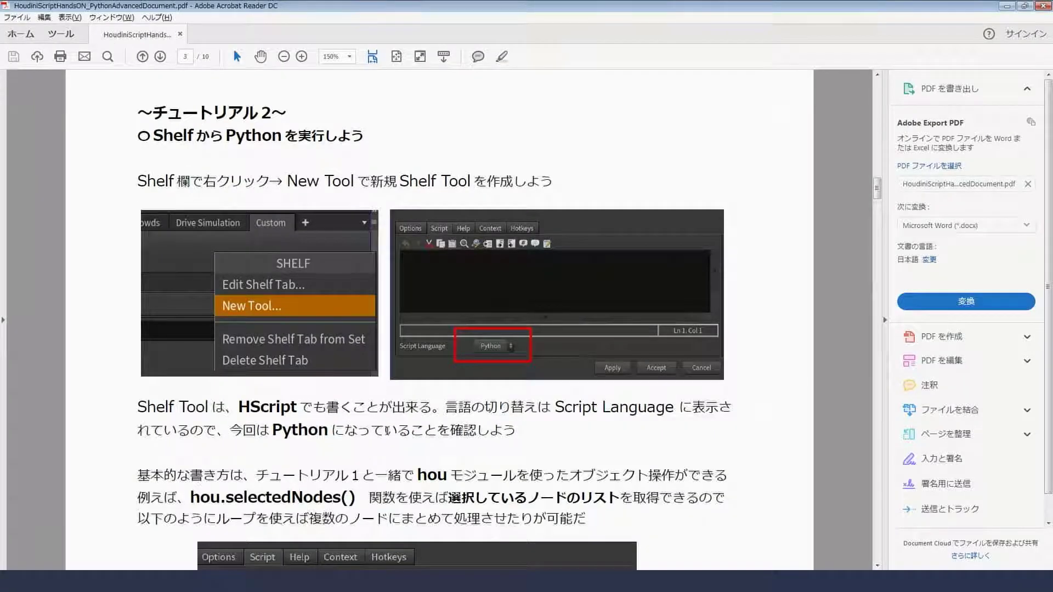
{"action": "scroll", "coordinate": [547, 336], "scroll_direction": "down", "scroll_amount": 1}
{"action": "scroll", "coordinate": [547, 335], "scroll_direction": "down", "scroll_amount": 1}
- Toggle tool_1's script language between Python and HScript, ending on HScript
{"action": "key", "text": "alt+Tab"}
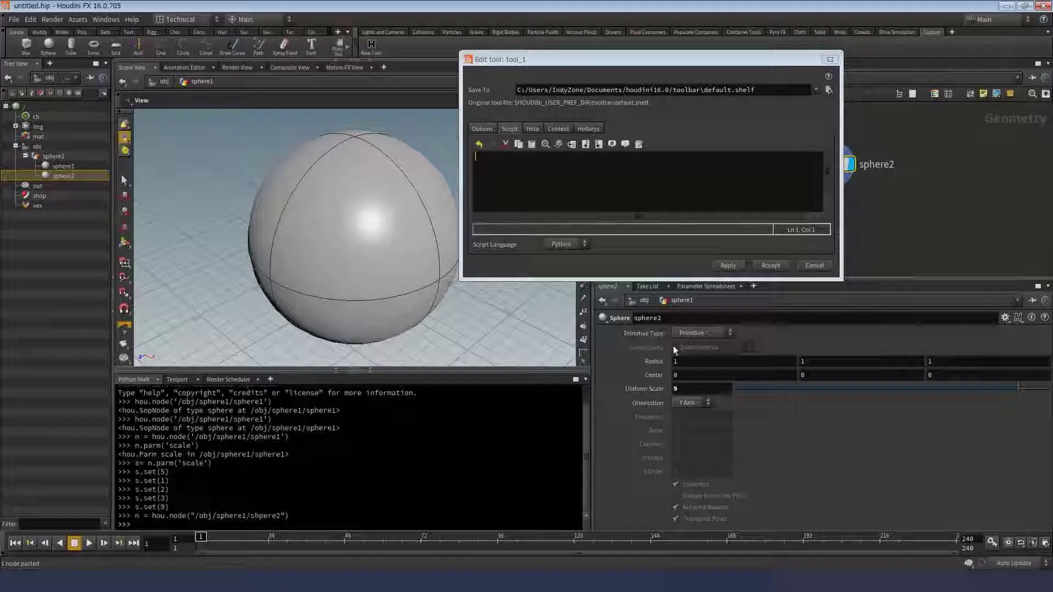
{"action": "left_click", "coordinate": [565, 244]}
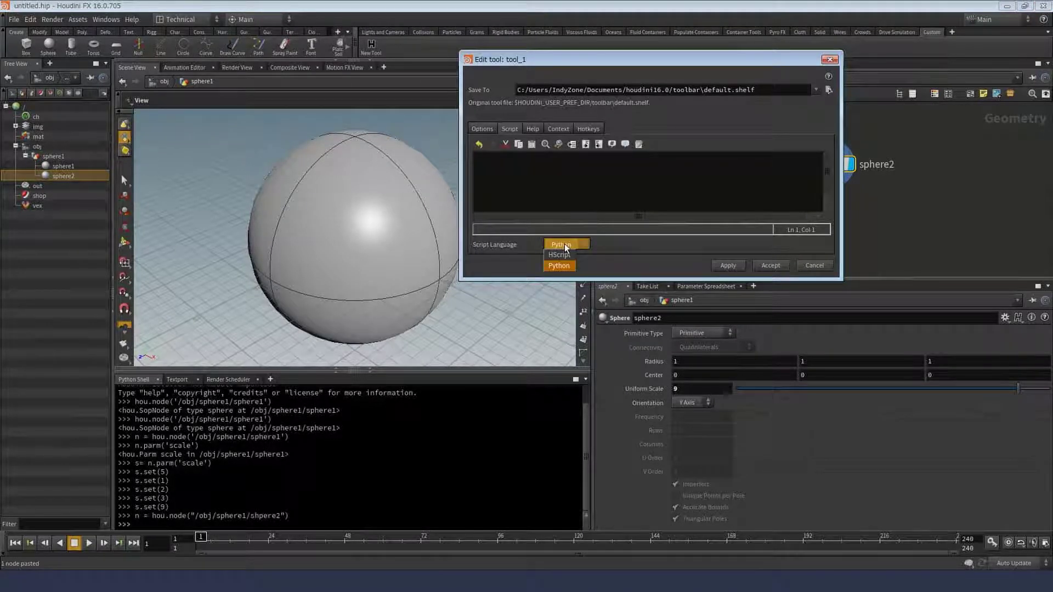
{"action": "left_click", "coordinate": [565, 254]}
{"action": "left_click", "coordinate": [566, 245]}
{"action": "left_click", "coordinate": [565, 266]}
{"action": "left_click", "coordinate": [568, 248]}
{"action": "left_click", "coordinate": [563, 267]}
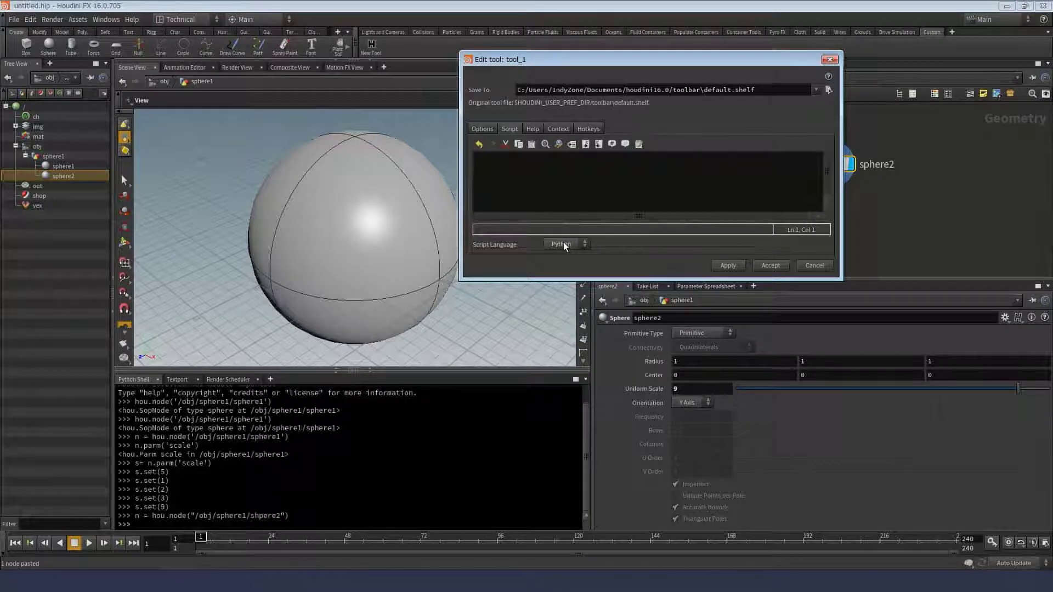
{"action": "left_click", "coordinate": [565, 245]}
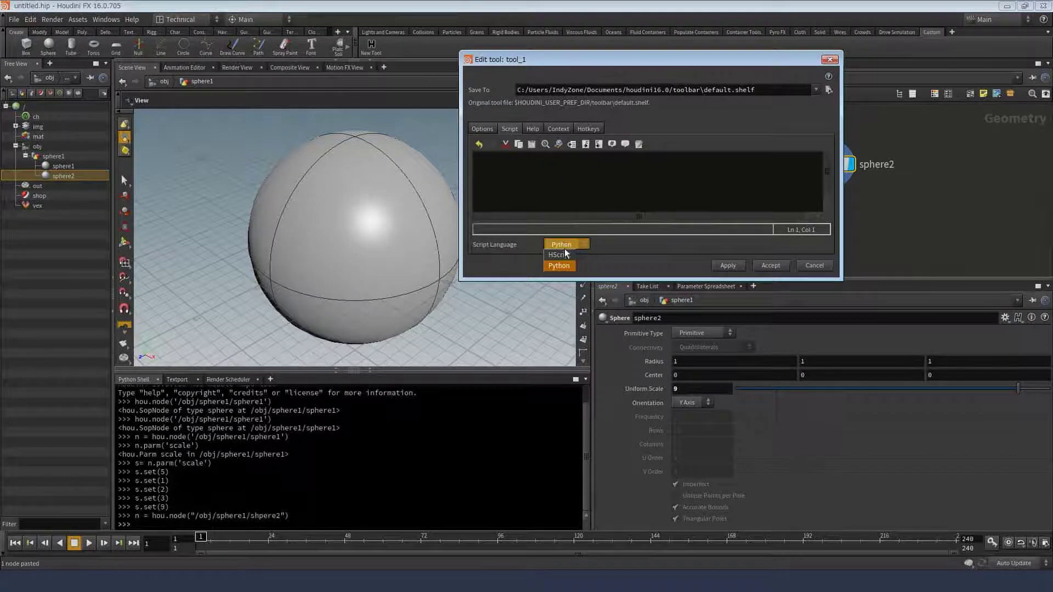
{"action": "left_click", "coordinate": [565, 243]}
- Type hou. in the empty script to bring up hou class suggestions
{"action": "left_click", "coordinate": [561, 189]}
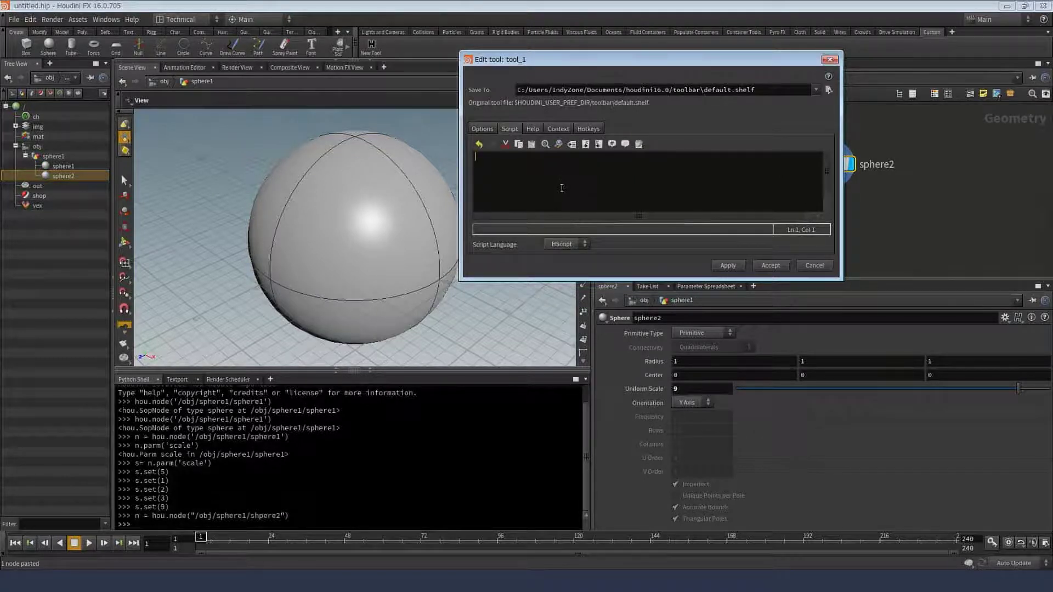
{"action": "type", "text": "hou."}
{"action": "left_click", "coordinate": [568, 244]}
- Browse the hou suggestions, then write the first line nodes = hou.selectedItems()
{"action": "key", "text": "Down"}
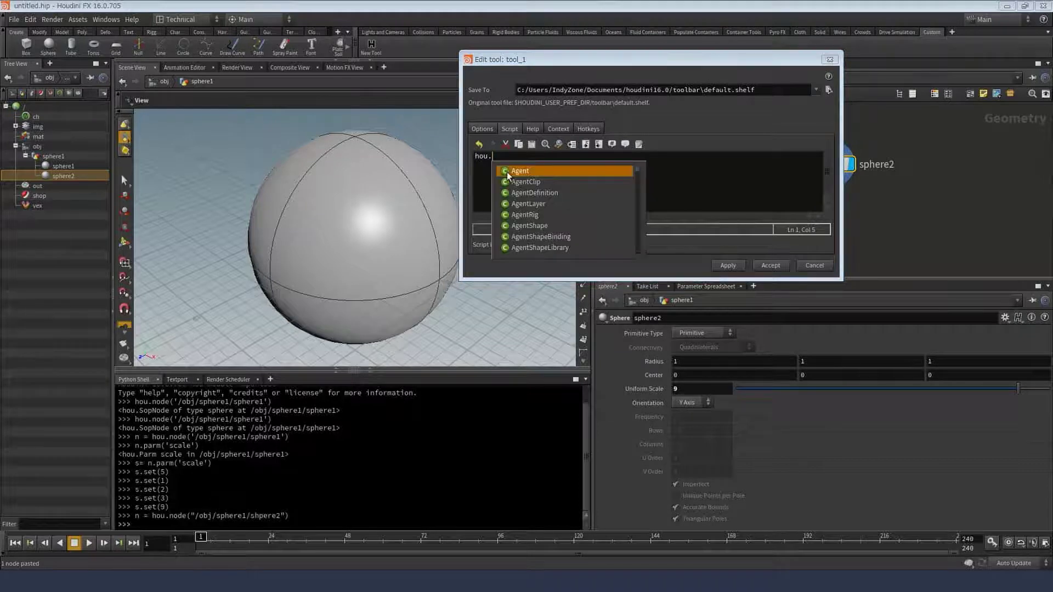
{"action": "key", "text": "Down"}
{"action": "key", "text": "Down"}
{"action": "key", "text": "Down"}
{"action": "key", "text": "Down"}
{"action": "key", "text": "Down"}
{"action": "key", "text": "Down"}
{"action": "key", "text": "Down"}
{"action": "key", "text": "Down"}
{"action": "key", "text": "Down"}
{"action": "key", "text": "Down"}
{"action": "key", "text": "Down"}
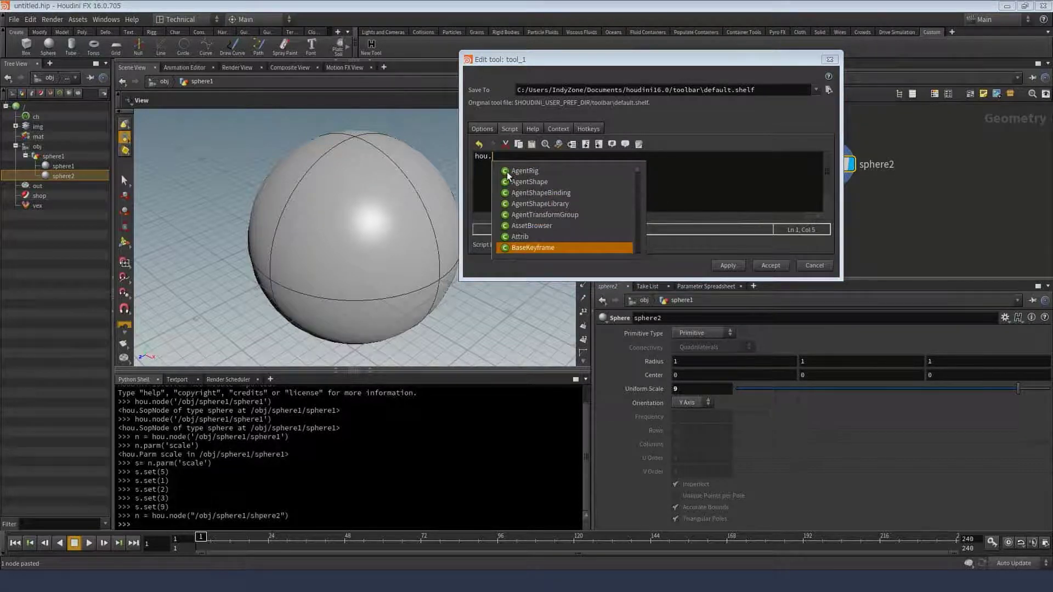
{"action": "key", "text": "Down"}
{"action": "key", "text": "Down"}
{"action": "key", "text": "Down"}
{"action": "key", "text": "Down"}
{"action": "key", "text": "Down"}
{"action": "key", "text": "Down"}
{"action": "key", "text": "Down"}
{"action": "key", "text": "Down"}
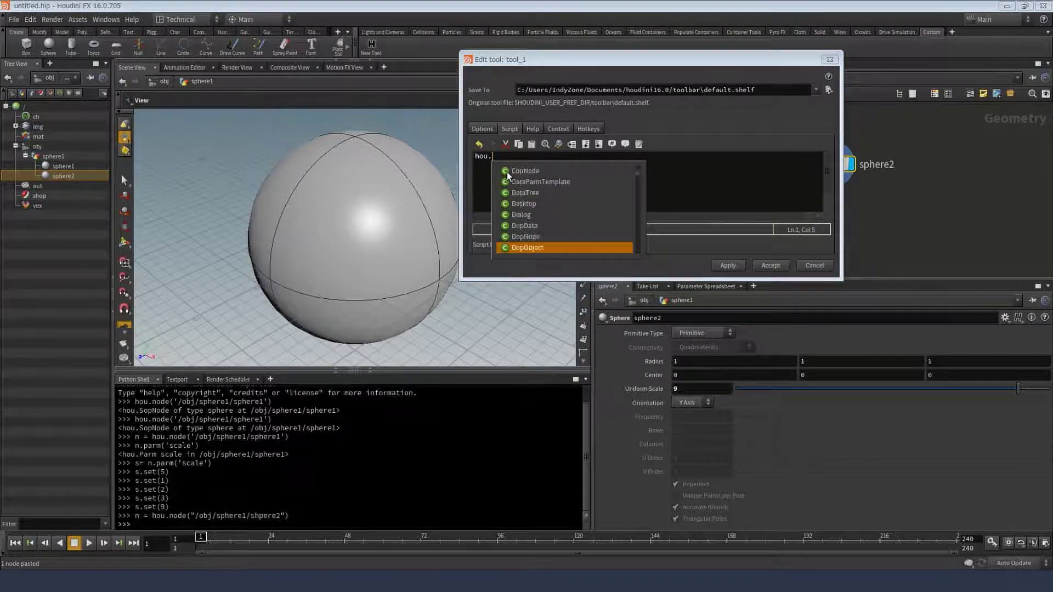
{"action": "key", "text": "Down"}
{"action": "key", "text": "Down"}
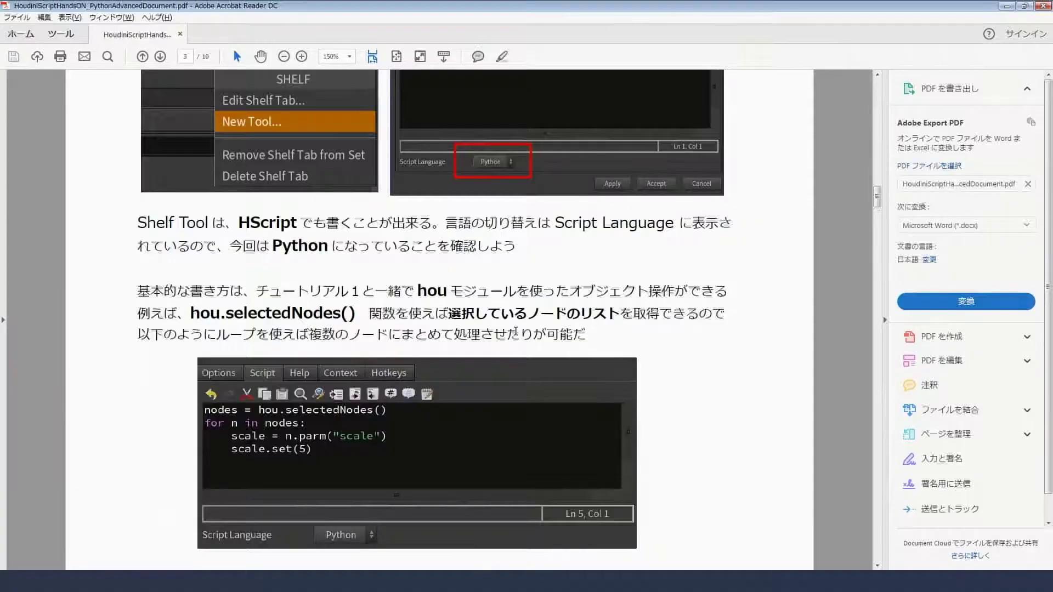
{"action": "scroll", "coordinate": [512, 330], "scroll_direction": "down", "scroll_amount": 3}
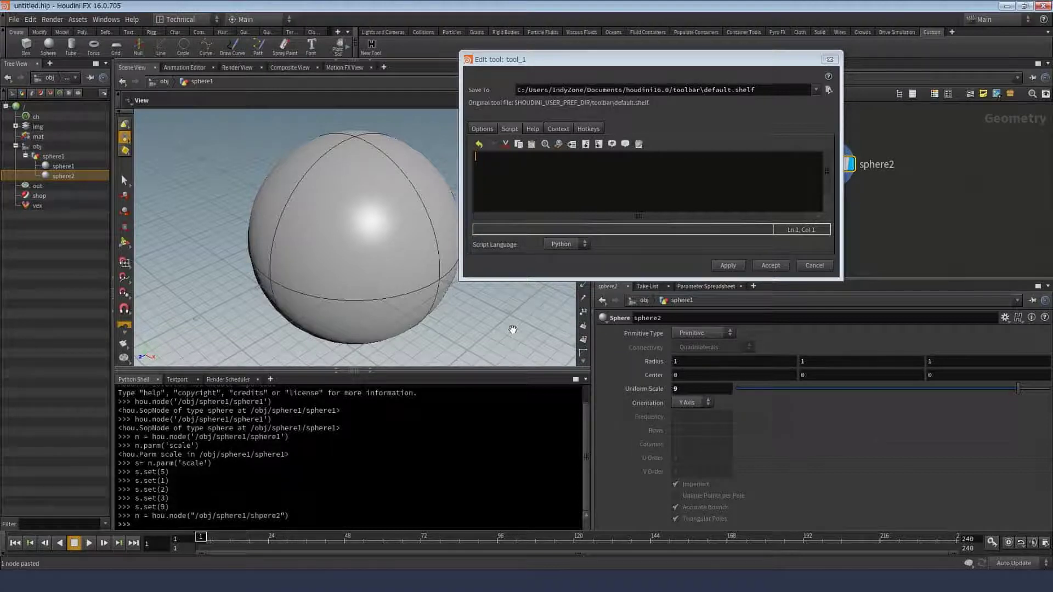
{"action": "type", "text": "nodes "}
{"action": "type", "text": "= "}
{"action": "type", "text": "hou."}
{"action": "type", "text": "selecte"}
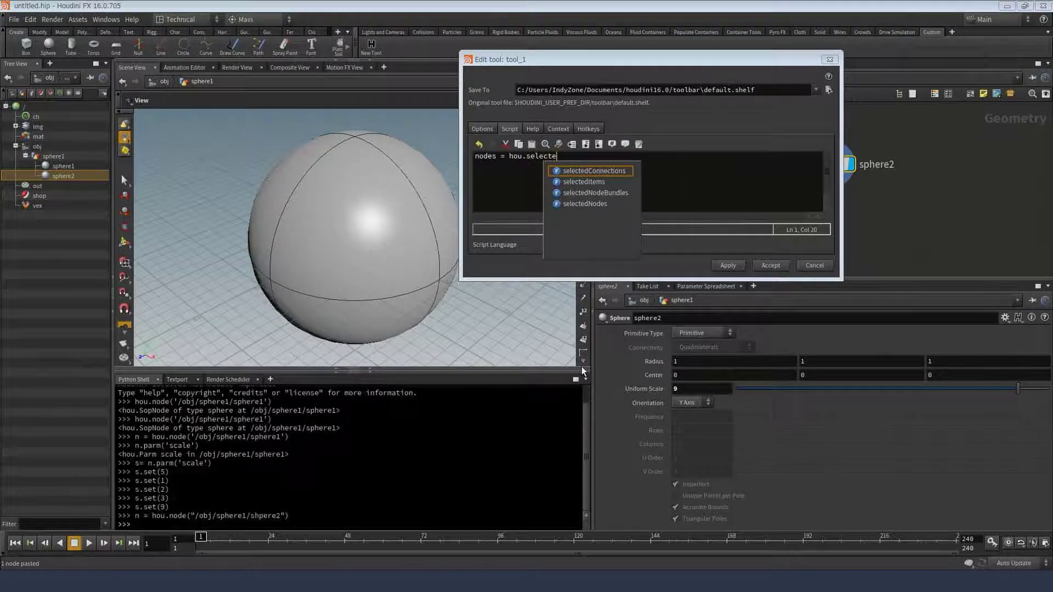
{"action": "type", "text": "dI"}
{"action": "type", "text": "tems()"}
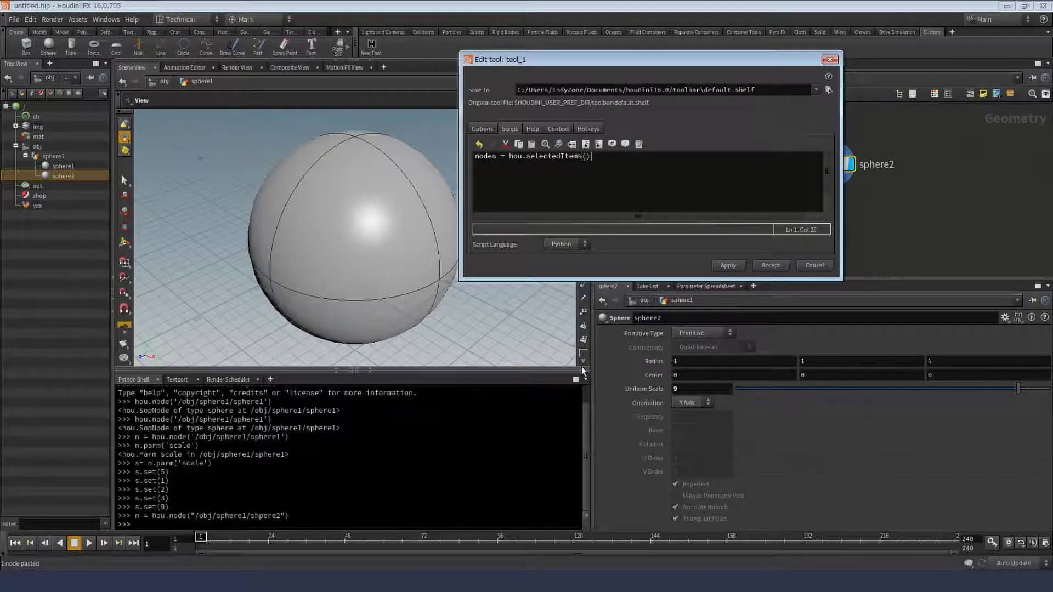
- Show the line enlarged in Sublime Text, highlighting nodes, then return to Houdini
{"action": "key", "text": "ctrl+a"}
{"action": "key", "text": "ctrl+c"}
{"action": "key", "text": "alt+Tab"}
{"action": "key", "text": "ctrl+a"}
{"action": "key", "text": "ctrl+v"}
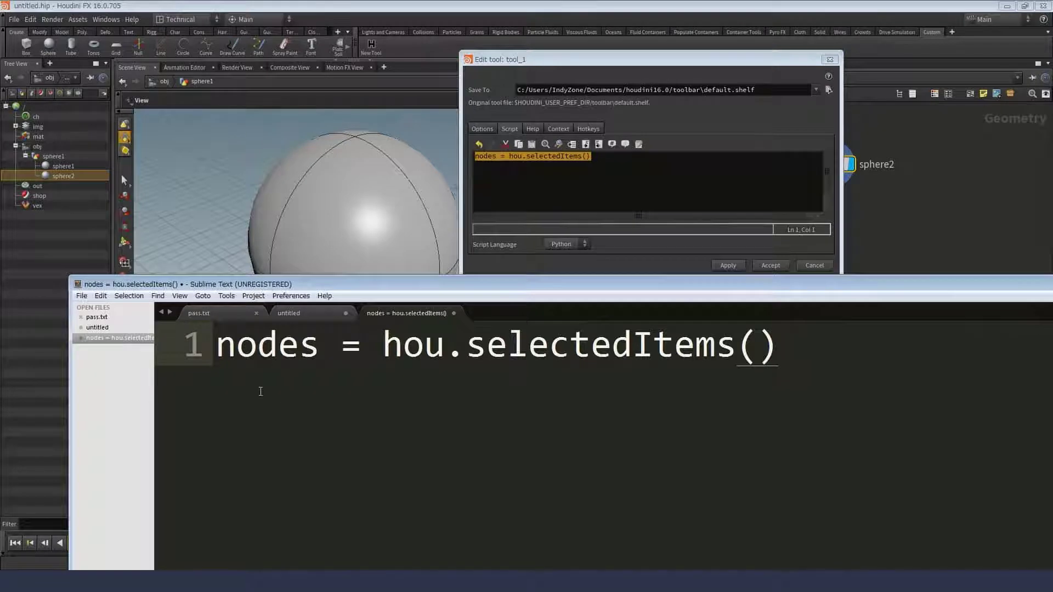
{"action": "left_click_drag", "start_coordinate": [340, 356], "coordinate": [199, 350]}
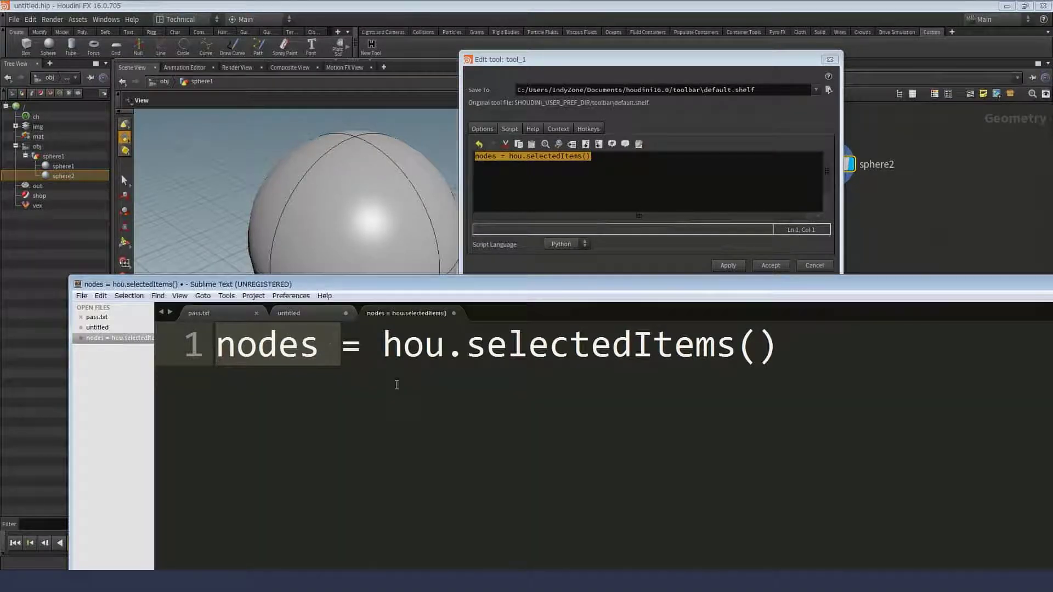
{"action": "left_click", "coordinate": [631, 189]}
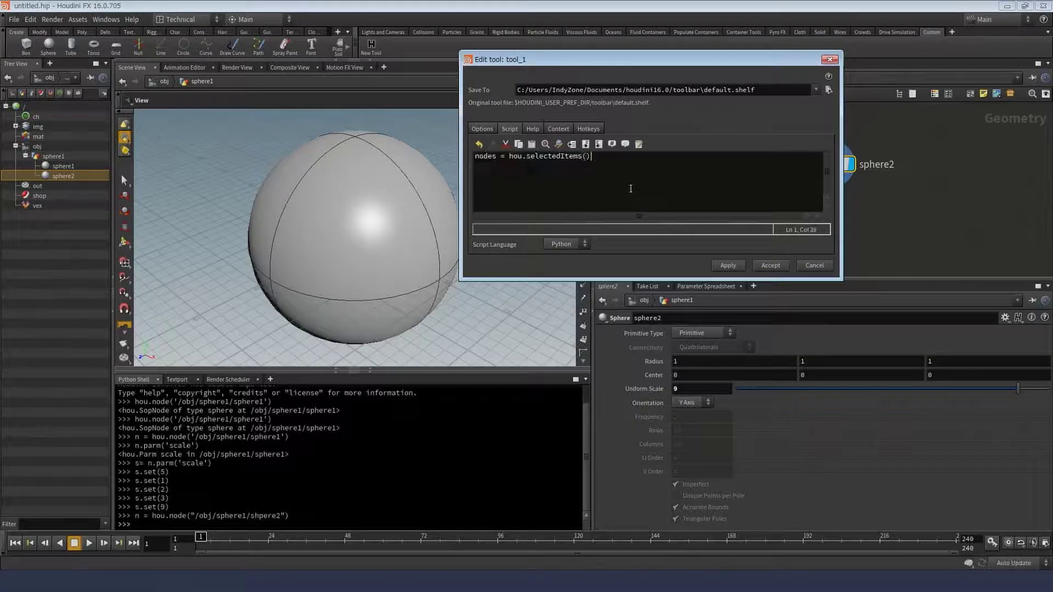
- Add the loop for n in nodes: n.parm("scale").set(5) to the script
{"action": "key", "text": "Return"}
{"action": "key", "text": "Return"}
{"action": "type", "text": "for "}
{"action": "type", "text": "n in nodes"}
{"action": "type", "text": ":"}
{"action": "key", "text": "Return"}
{"action": "type", "text": "n.p"}
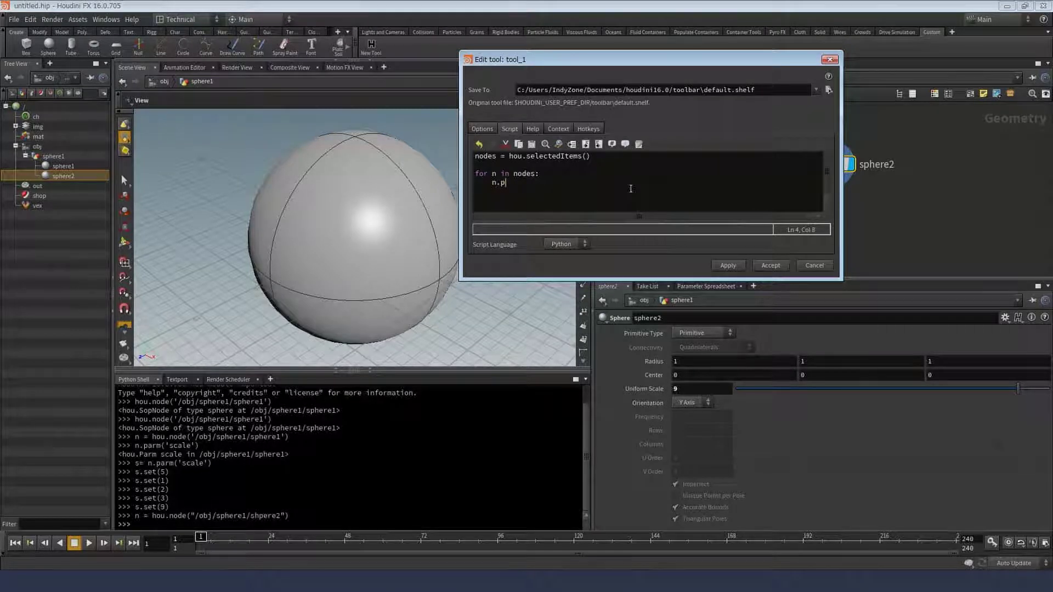
{"action": "type", "text": "aram"}
{"action": "key", "text": "BackSpace"}
{"action": "key", "text": "BackSpace"}
{"action": "key", "text": "BackSpace"}
{"action": "key", "text": "BackSpace"}
{"action": "type", "text": "arm(\"scale\""}
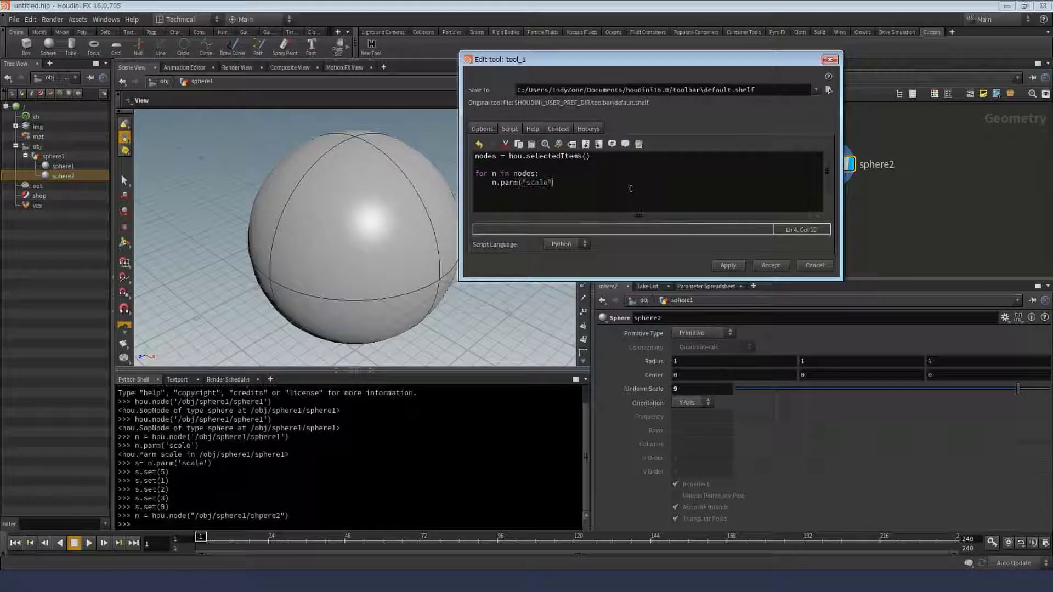
{"action": "type", "text": ")."}
{"action": "type", "text": "set("}
{"action": "type", "text": "5)"}
- Show the four-line script enlarged in Sublime Text, highlighting n., then return to Houdini
{"action": "key", "text": "ctrl+a"}
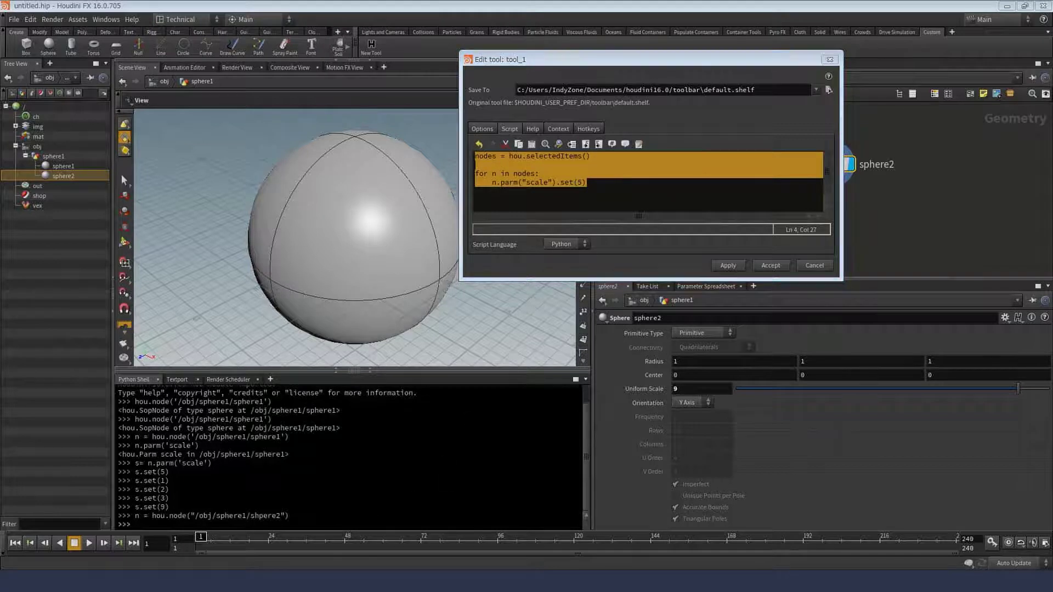
{"action": "type", "text": "nodes = hou.selectedItems()  for n in nodes:     n.parm(\"scale\").set(5)"}
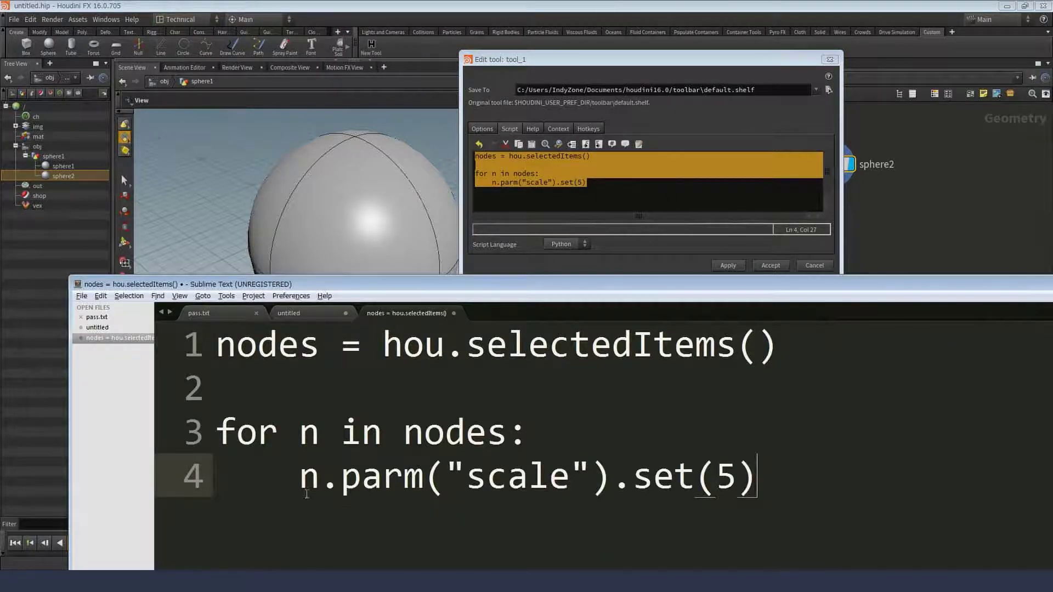
{"action": "left_click_drag", "start_coordinate": [299, 478], "coordinate": [847, 477]}
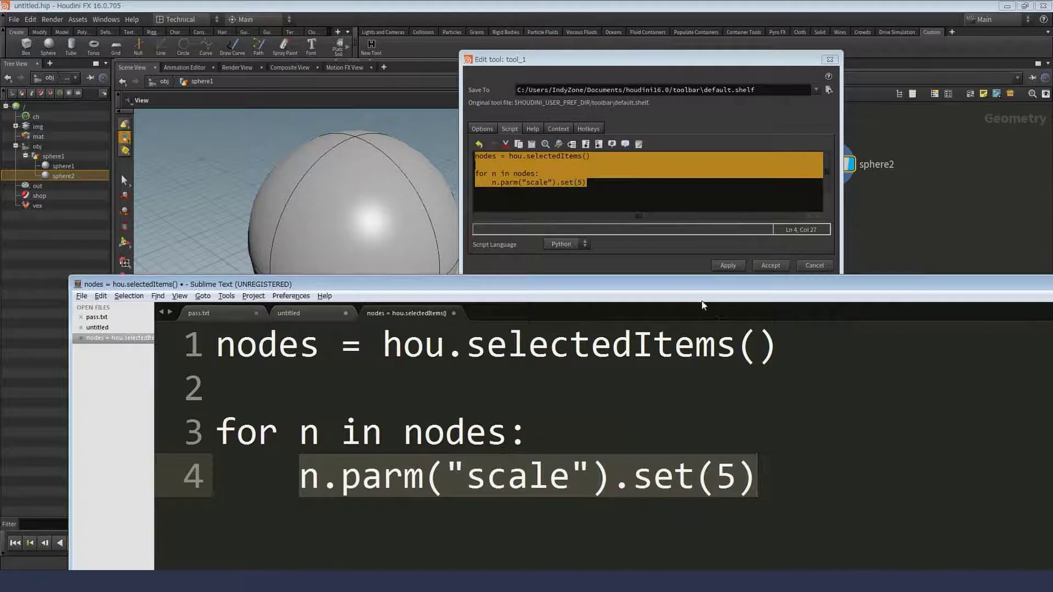
{"action": "left_click", "coordinate": [773, 276]}
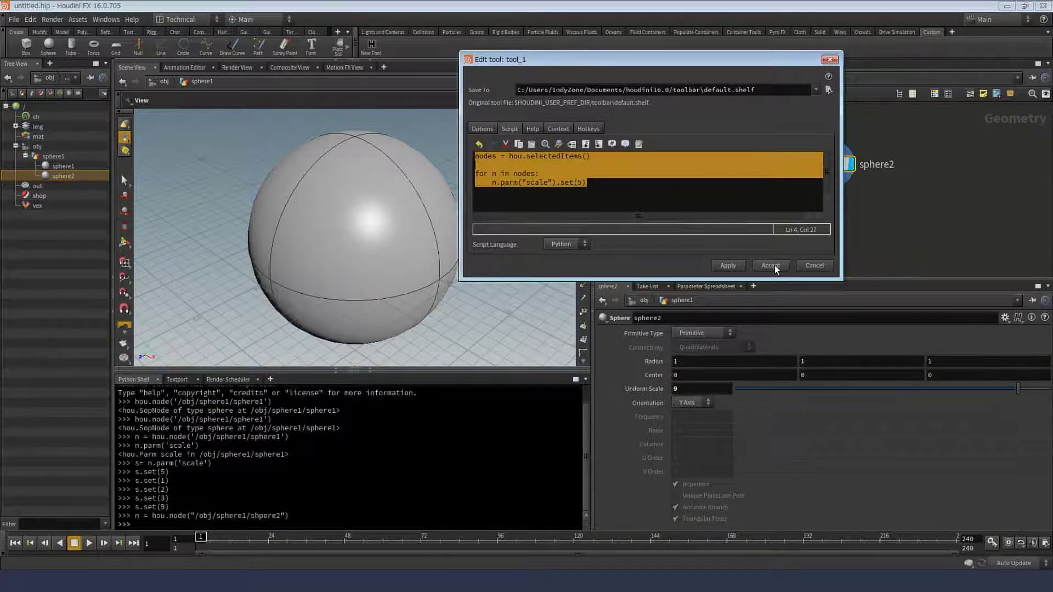
- Accept the tool and create a Merge node next to sphere1
{"action": "left_click", "coordinate": [775, 264]}
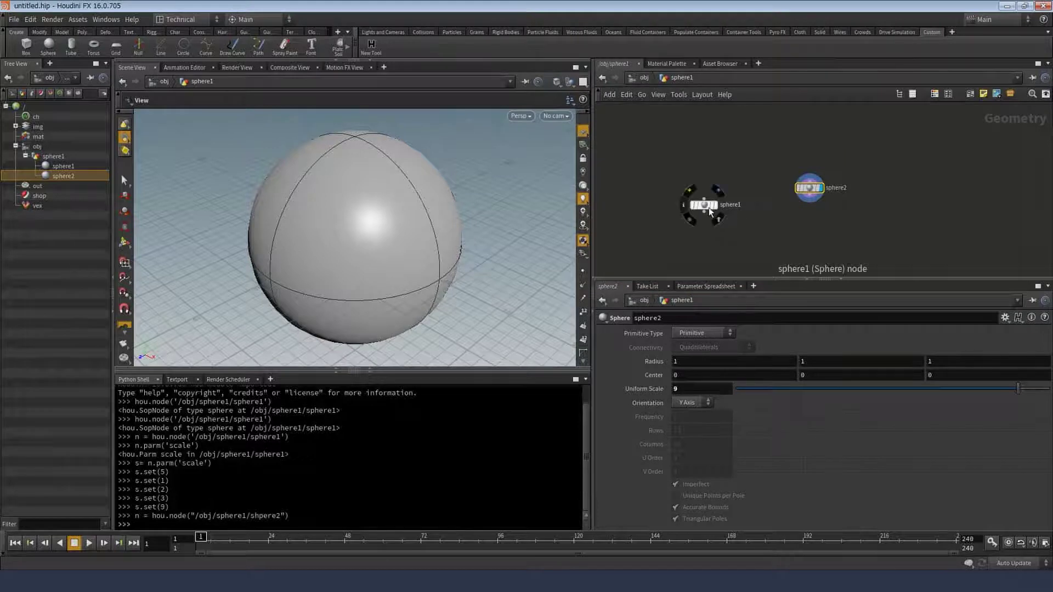
{"action": "left_click_drag", "start_coordinate": [710, 206], "coordinate": [680, 196]}
{"action": "left_click", "coordinate": [681, 196]}
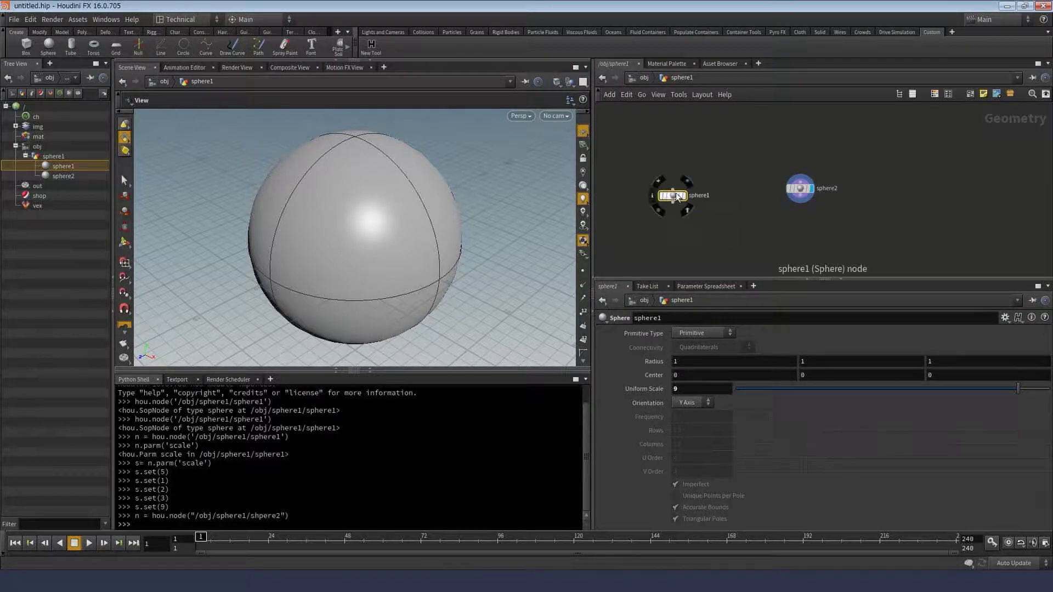
{"action": "middle_click_drag", "start_coordinate": [767, 223], "coordinate": [711, 199]}
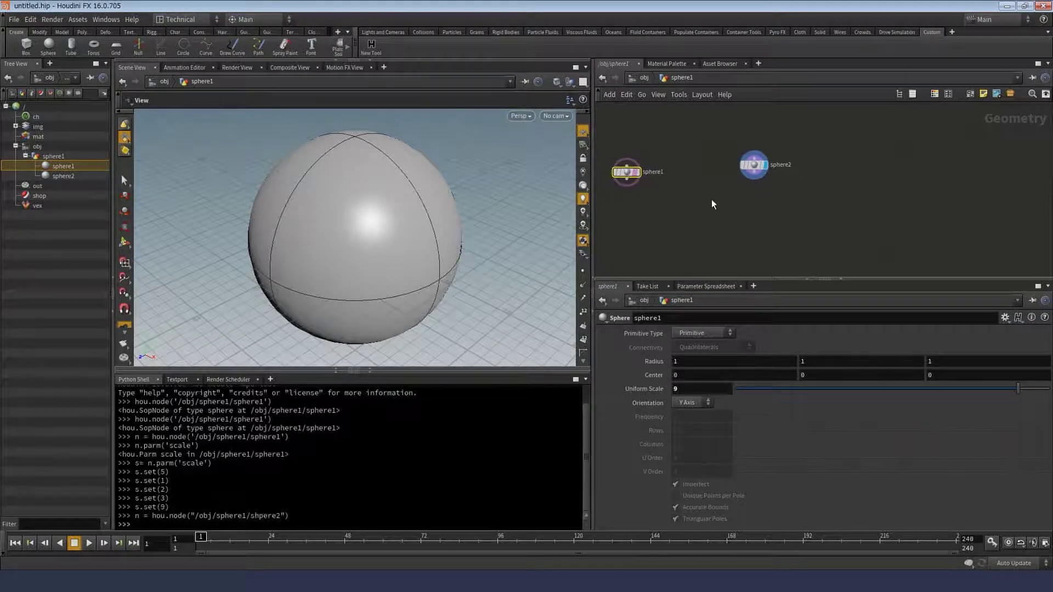
{"action": "key", "text": "Tab"}
{"action": "type", "text": "mer"}
{"action": "left_click", "coordinate": [814, 201]}
{"action": "key", "text": "Tab"}
{"action": "type", "text": "mer"}
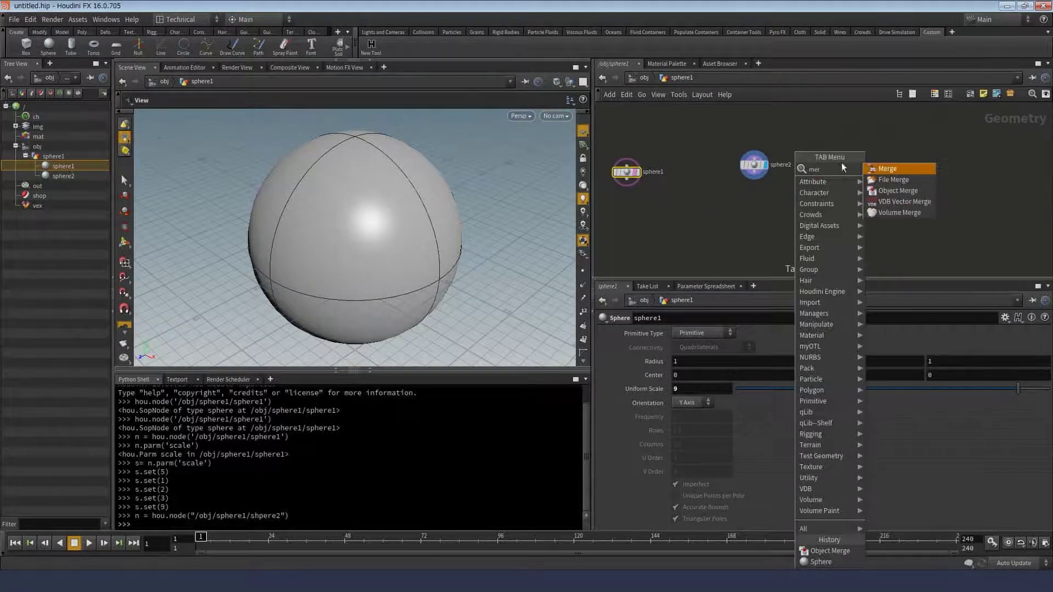
{"action": "key", "text": "Return"}
- Wire sphere1 and sphere2 into merge1 and give merge1 the display flag
{"action": "left_click_drag", "start_coordinate": [631, 182], "coordinate": [748, 219]}
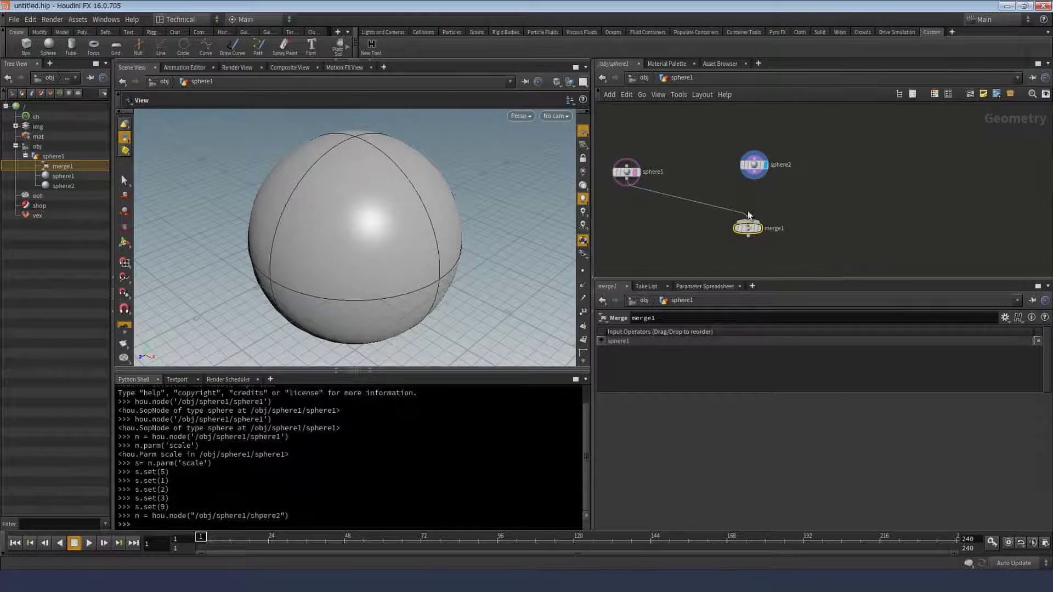
{"action": "left_click", "coordinate": [748, 218]}
{"action": "left_click", "coordinate": [753, 179]}
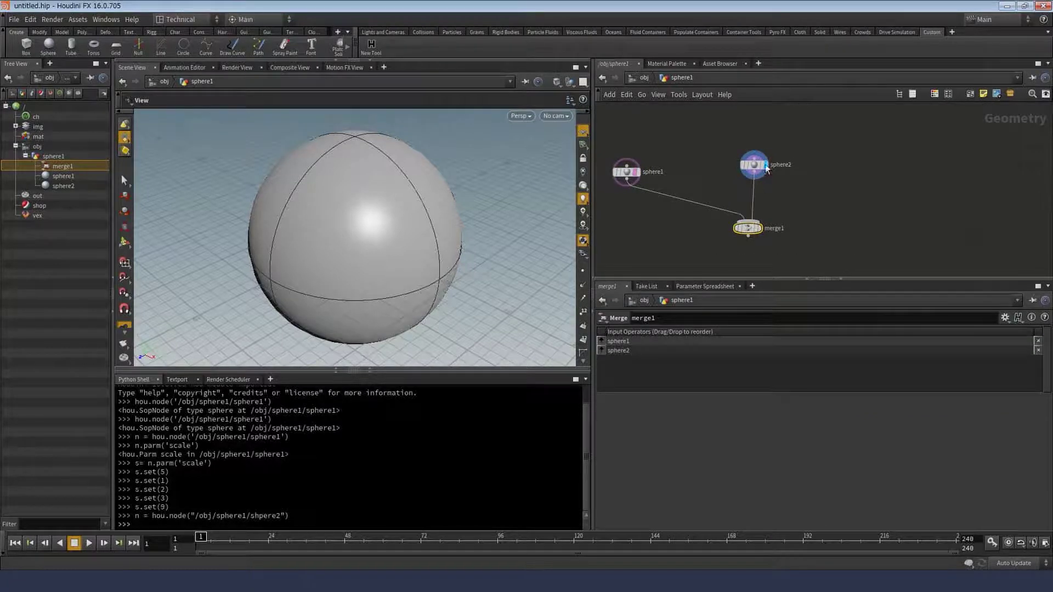
{"action": "left_click", "coordinate": [760, 228]}
- Copy sphere2 as sphere3, wire it into merge1, and push its center along X
{"action": "left_click", "coordinate": [636, 177]}
{"action": "key", "text": "ctrl+c"}
{"action": "scroll", "coordinate": [637, 176], "scroll_direction": "down", "scroll_amount": 3}
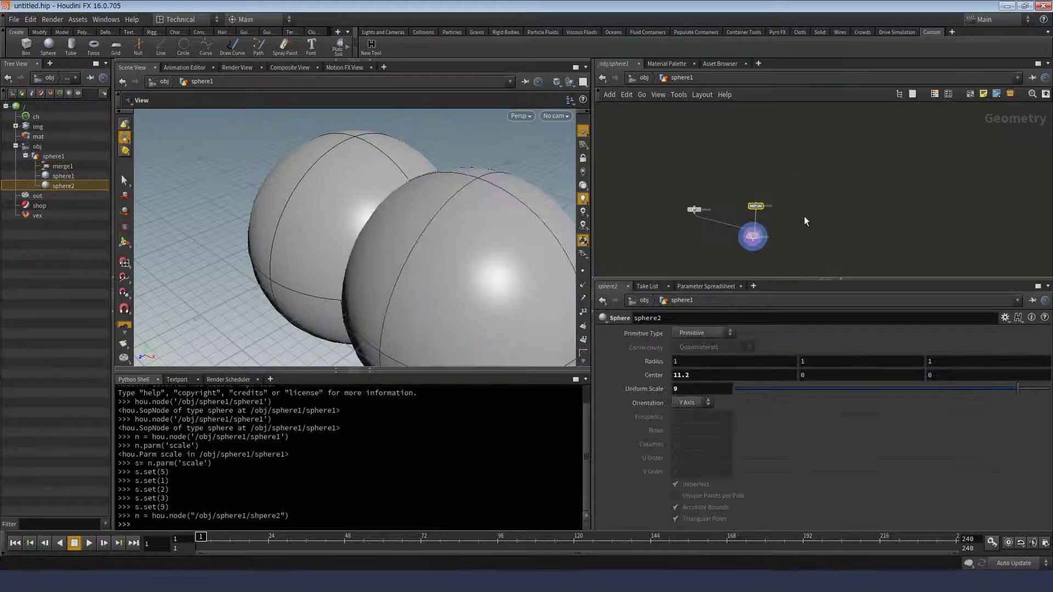
{"action": "key", "text": "ctrl+v"}
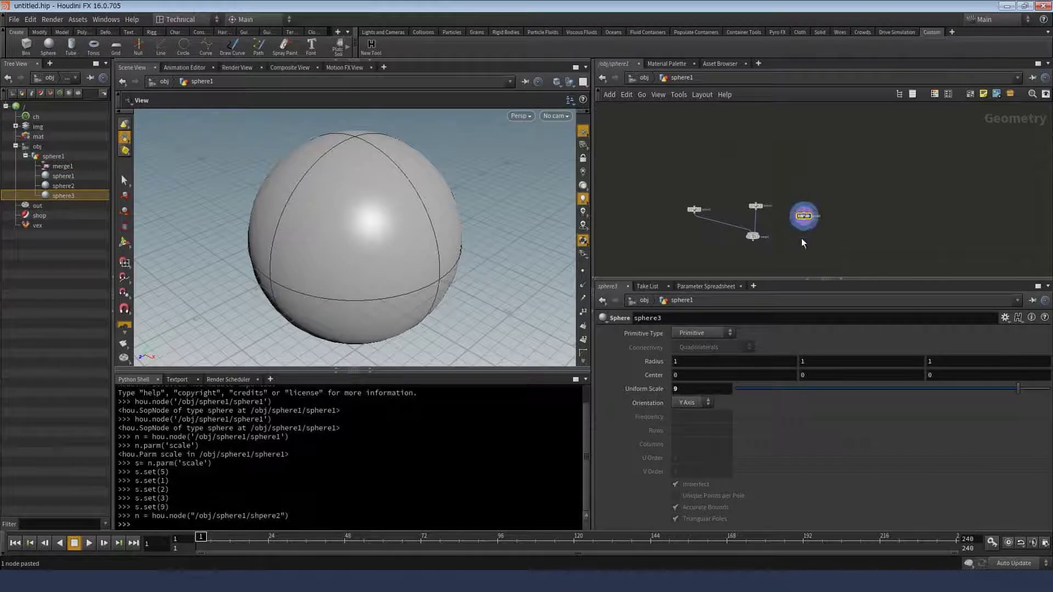
{"action": "scroll", "coordinate": [801, 238], "scroll_direction": "up", "scroll_amount": 3}
{"action": "left_click", "coordinate": [806, 202]}
{"action": "left_click", "coordinate": [710, 228]}
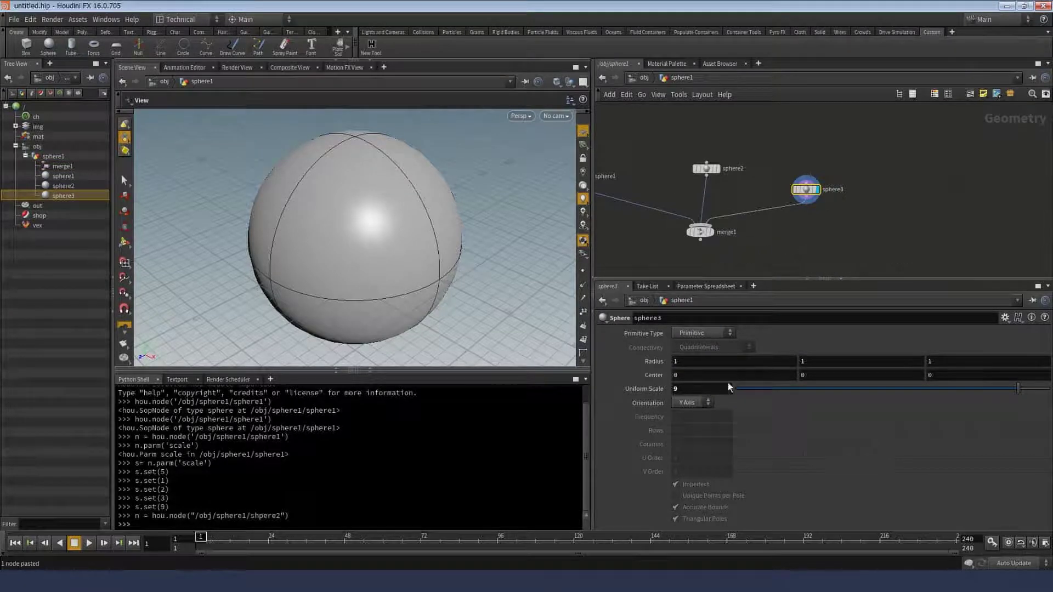
{"action": "middle_click_drag", "start_coordinate": [726, 377], "coordinate": [784, 378]}
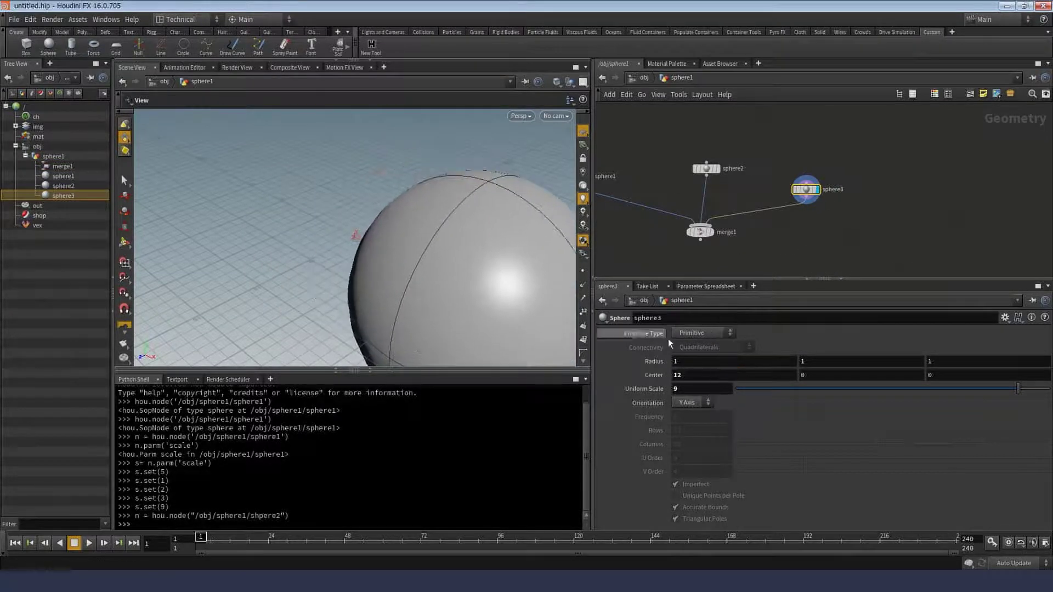
{"action": "left_click", "coordinate": [711, 231]}
- Select all three spheres and shrink their Uniform Scale to 1.17
{"action": "scroll", "coordinate": [765, 252], "scroll_direction": "down", "scroll_amount": 2}
{"action": "scroll", "coordinate": [765, 252], "scroll_direction": "down", "scroll_amount": 2}
{"action": "left_click_drag", "start_coordinate": [674, 176], "coordinate": [793, 227]}
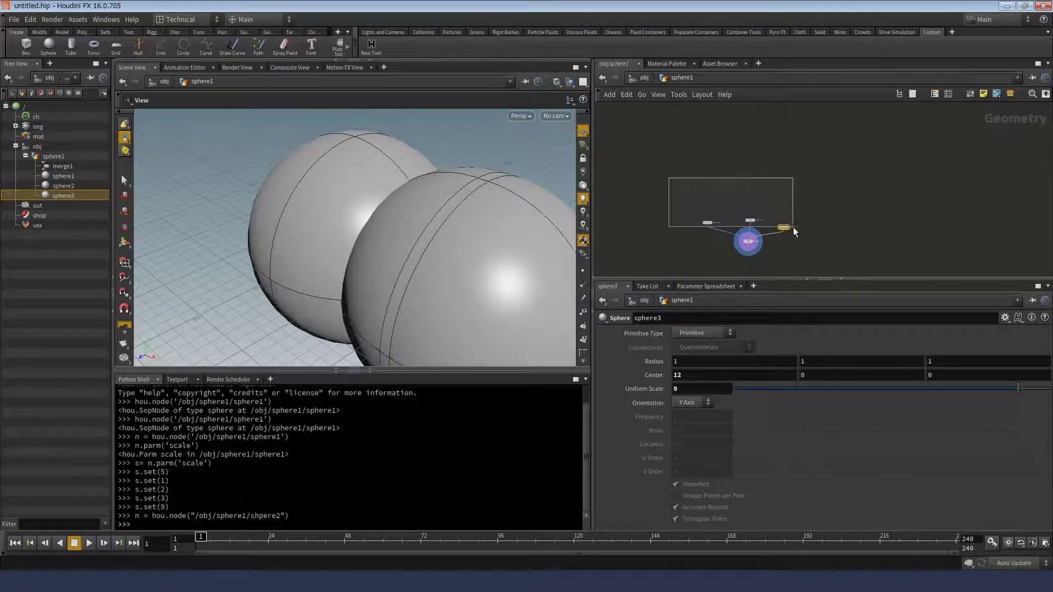
{"action": "left_click", "coordinate": [774, 388]}
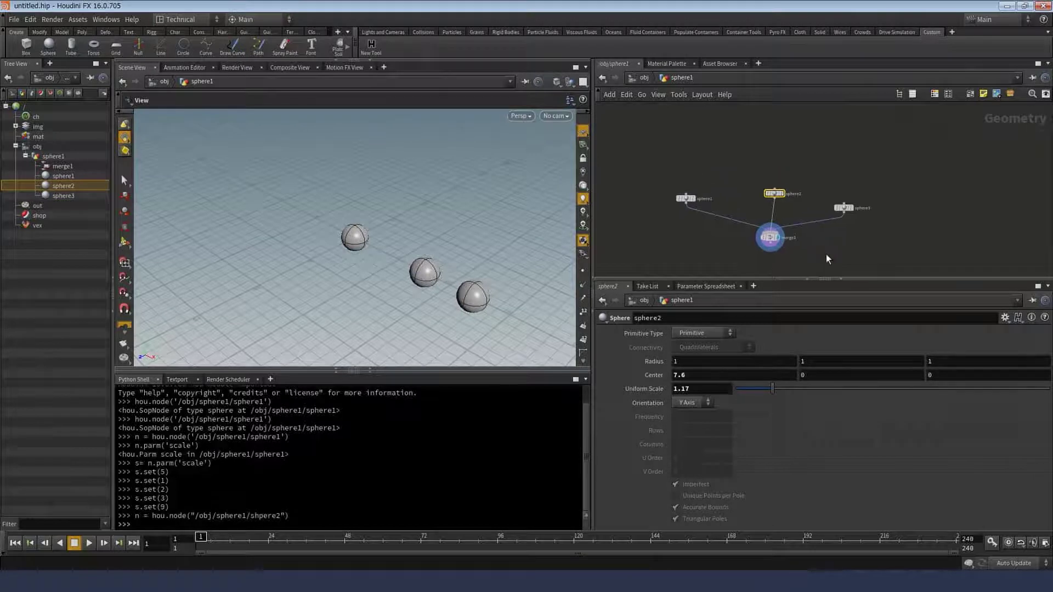
{"action": "scroll", "coordinate": [861, 255], "scroll_direction": "up", "scroll_amount": 2}
- Test tool_1 on all three spheres, then on sphere1 and sphere2, undoing each scaling
{"action": "left_click_drag", "start_coordinate": [669, 166], "coordinate": [876, 215]}
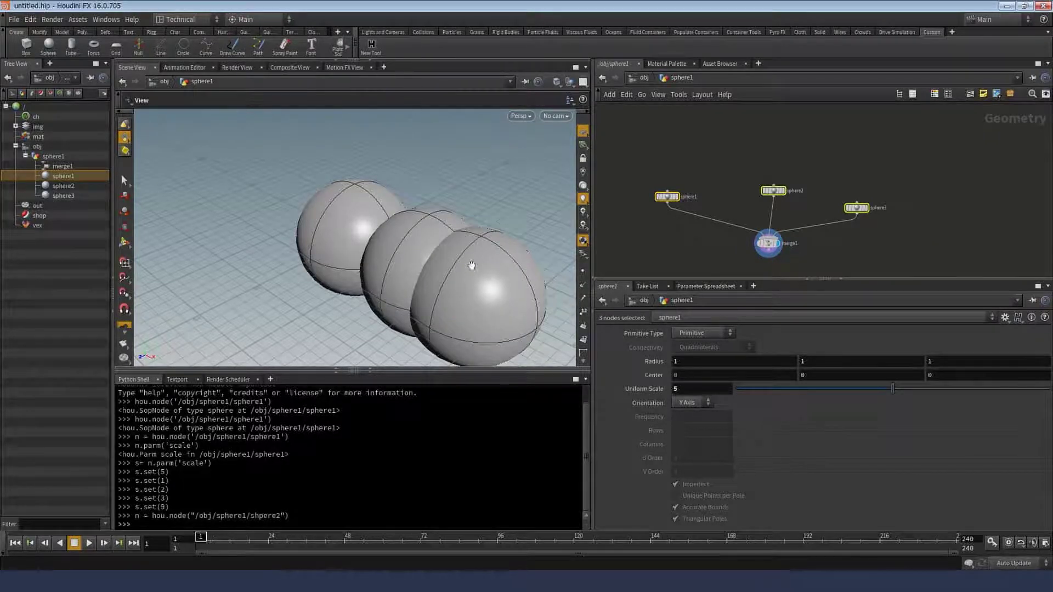
{"action": "mouse_move", "coordinate": [346, 232]}
{"action": "left_mouse_down"}
{"action": "mouse_move", "coordinate": [384, 228]}
{"action": "mouse_move", "coordinate": [329, 228]}
{"action": "left_mouse_up"}
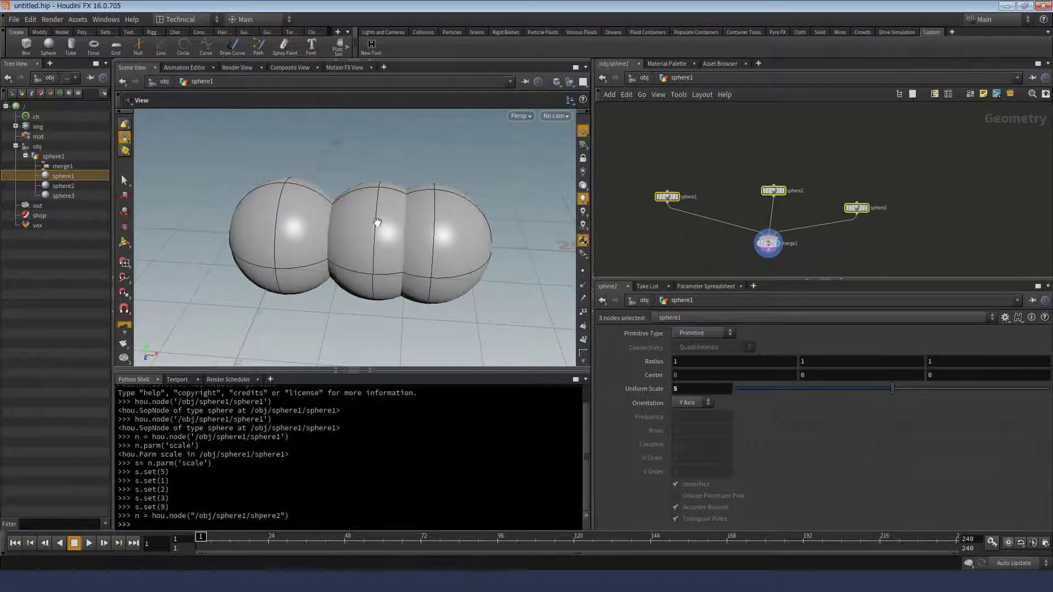
{"action": "key", "text": "ctrl+z"}
{"action": "left_click", "coordinate": [639, 219]}
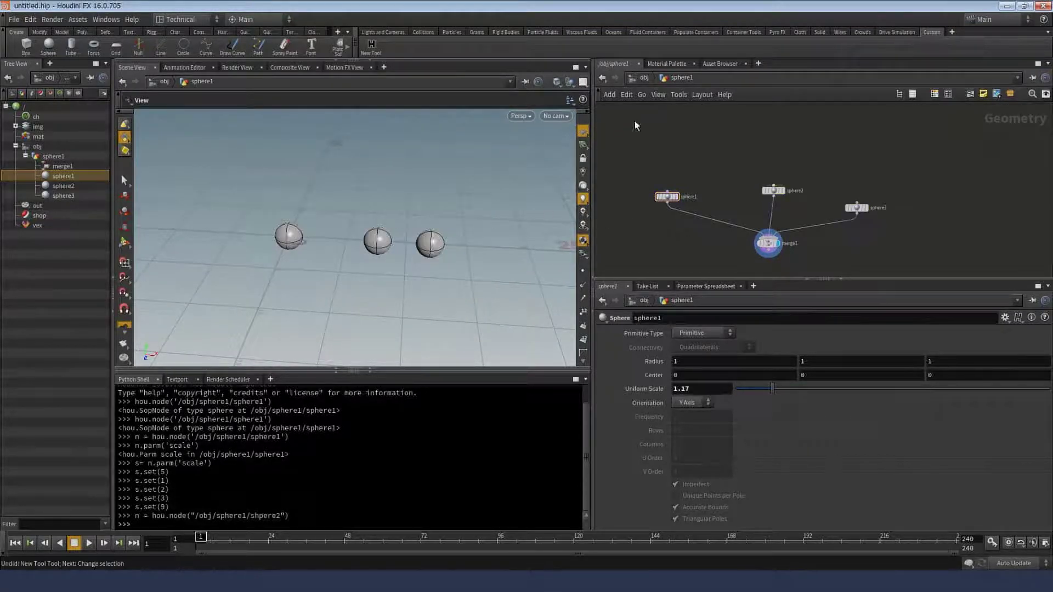
{"action": "left_click_drag", "start_coordinate": [634, 120], "coordinate": [785, 208]}
{"action": "left_click", "coordinate": [372, 47]}
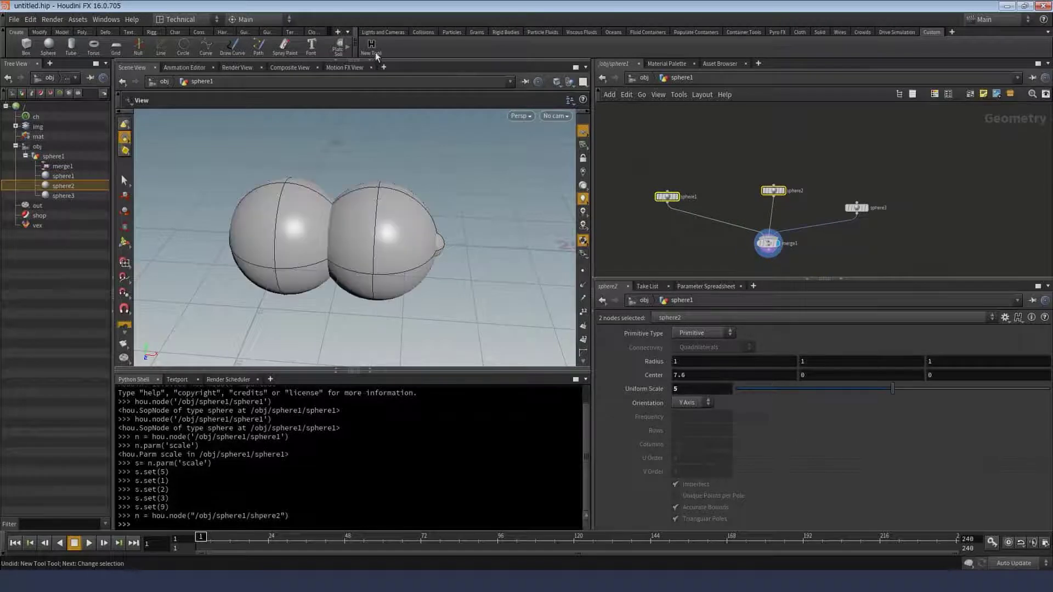
{"action": "key", "text": "ctrl+z"}
{"action": "key", "text": "ctrl+z"}
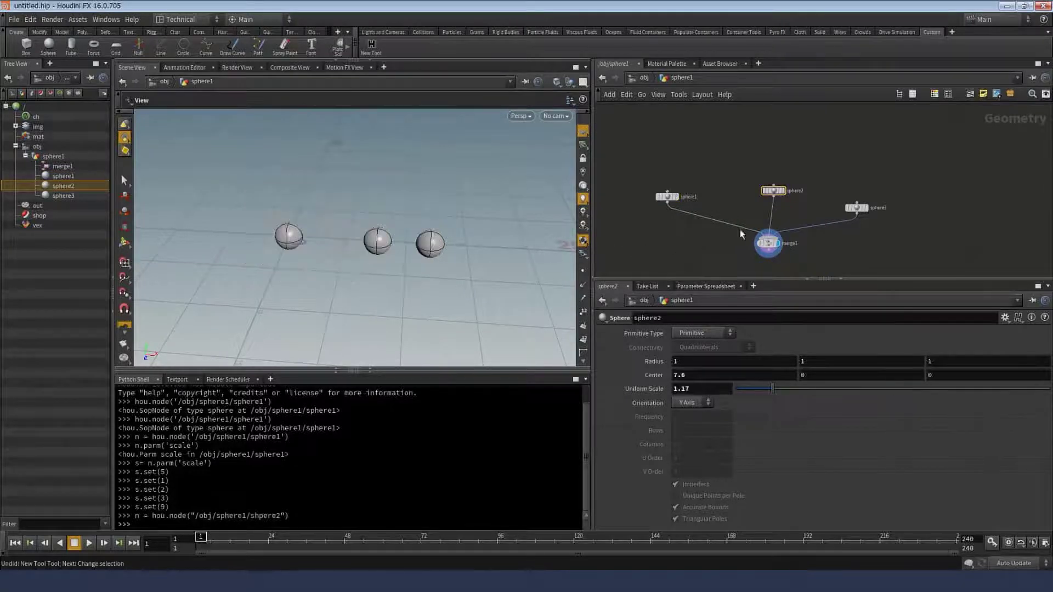
- Run tool_1 on sphere1 and sphere3, then undo the scaling again
{"action": "key", "text": "ctrl+z"}
{"action": "left_click_drag", "start_coordinate": [633, 176], "coordinate": [691, 208], "text": "shift"}
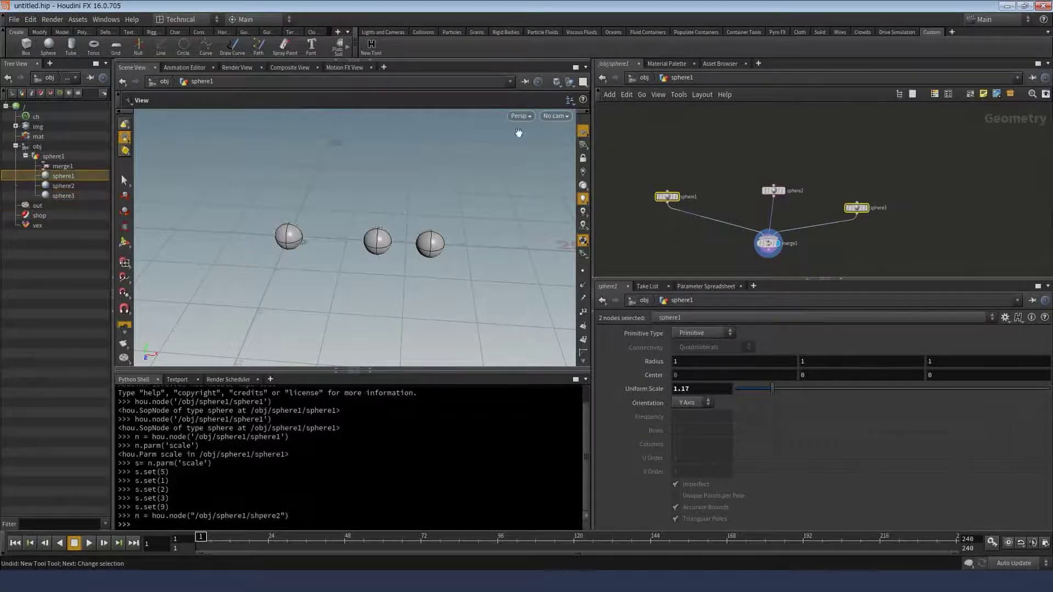
{"action": "left_click", "coordinate": [372, 47]}
{"action": "key", "text": "ctrl+z"}
- Reopen tool_1's Edit Tool dialog to review the four-line scale script, then close it
{"action": "key", "text": "alt+Tab"}
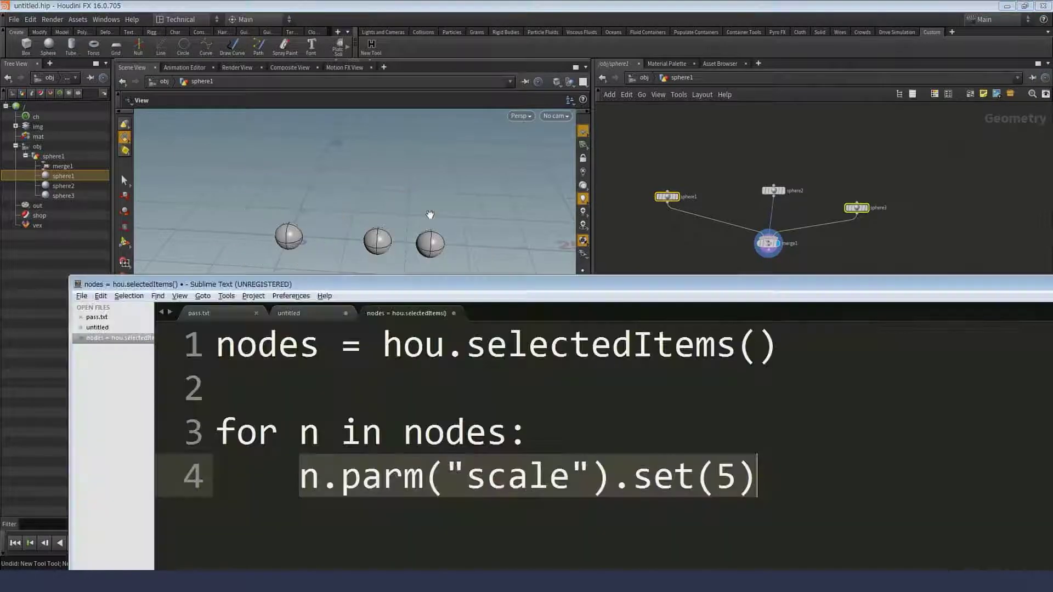
{"action": "key", "text": "Up"}
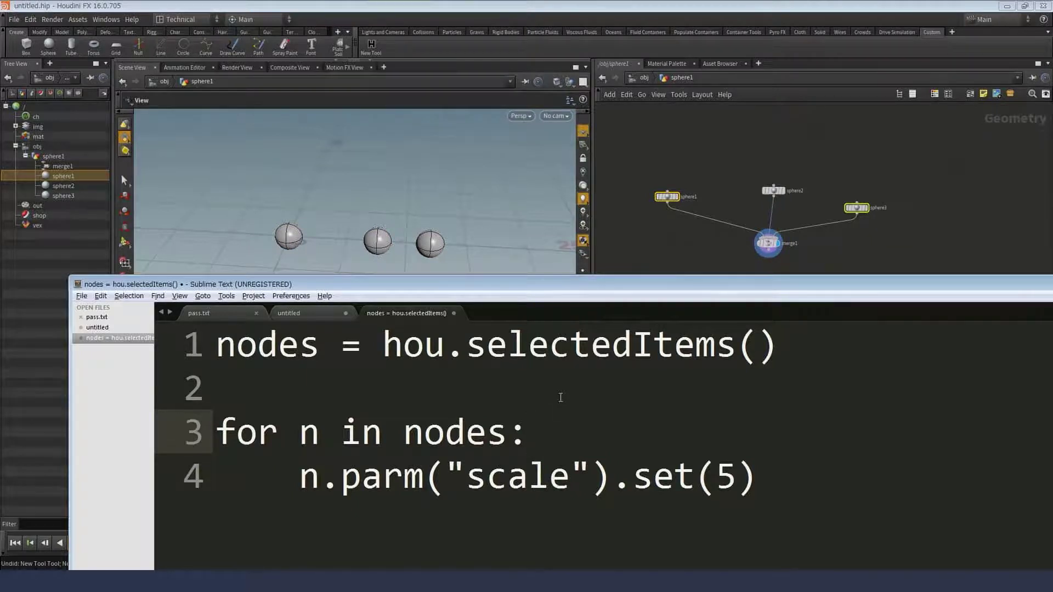
{"action": "right_click", "coordinate": [371, 47]}
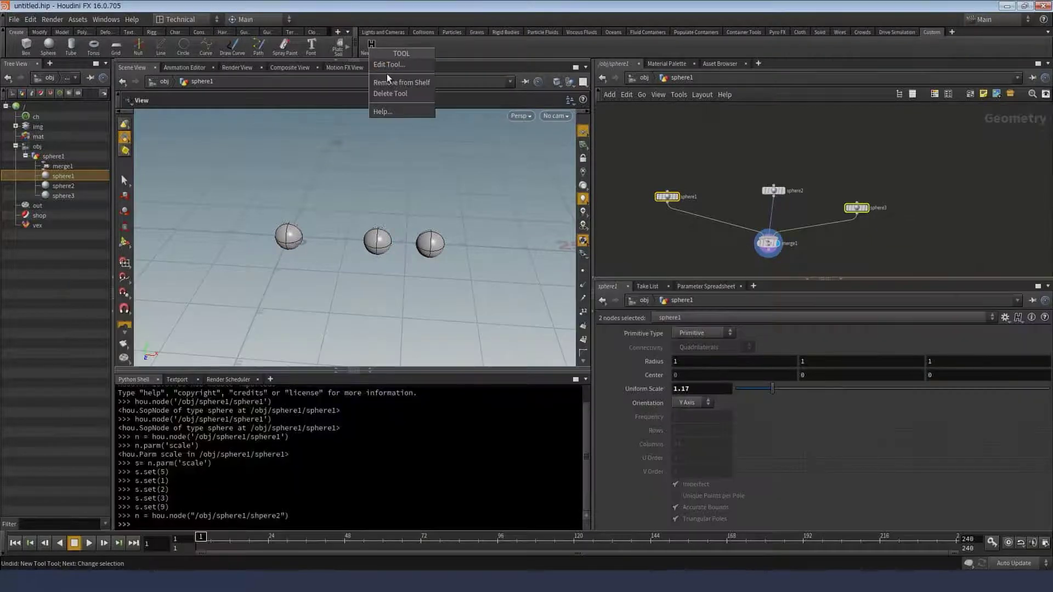
{"action": "left_click", "coordinate": [386, 66]}
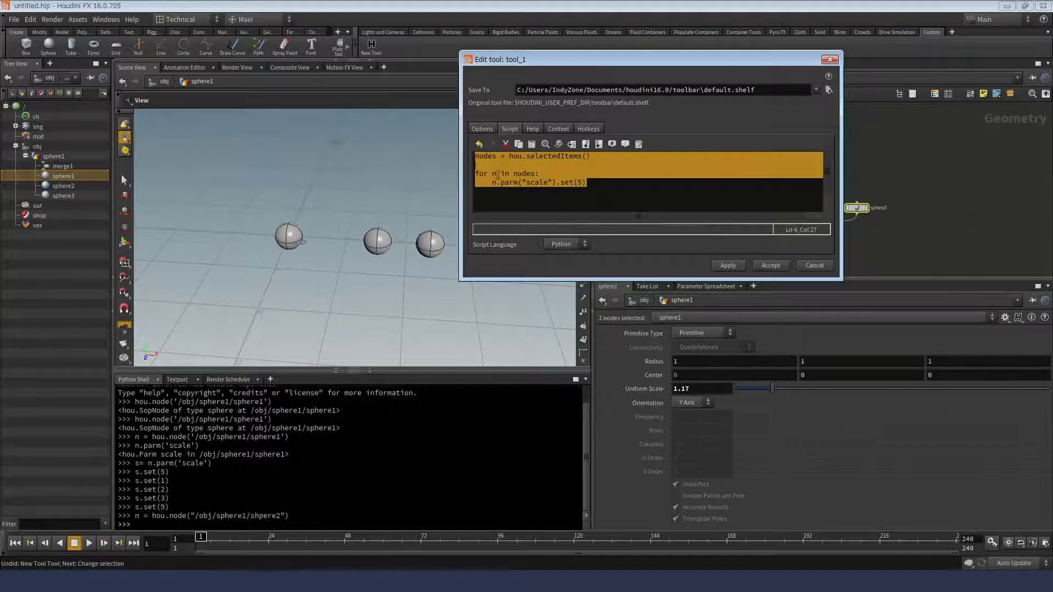
{"action": "left_click", "coordinate": [591, 193]}
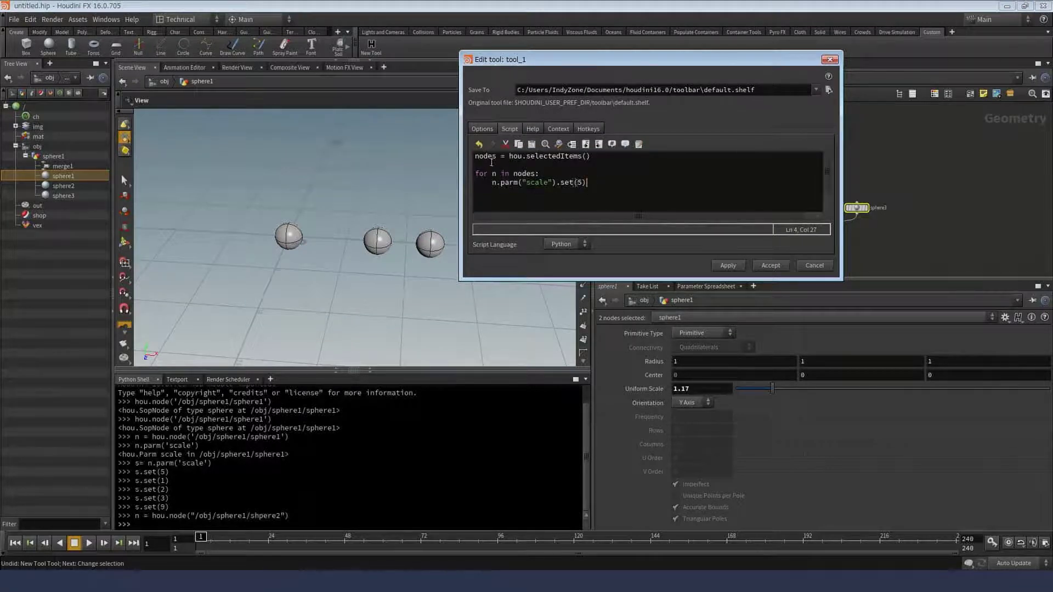
{"action": "left_click", "coordinate": [827, 265]}
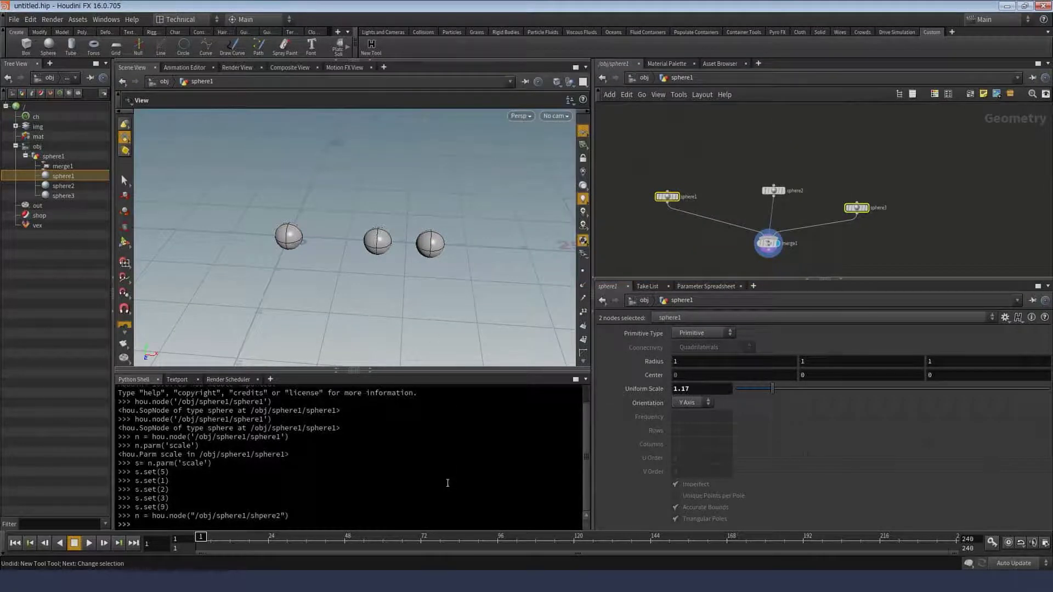
{"action": "key", "text": "alt+Tab"}
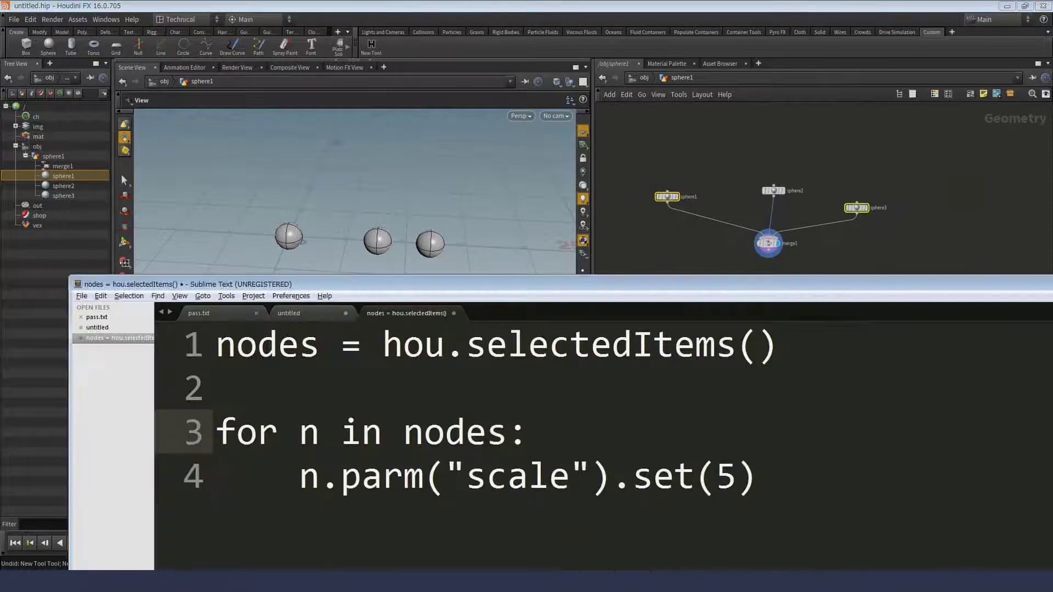
{"action": "key", "text": "alt+Tab"}
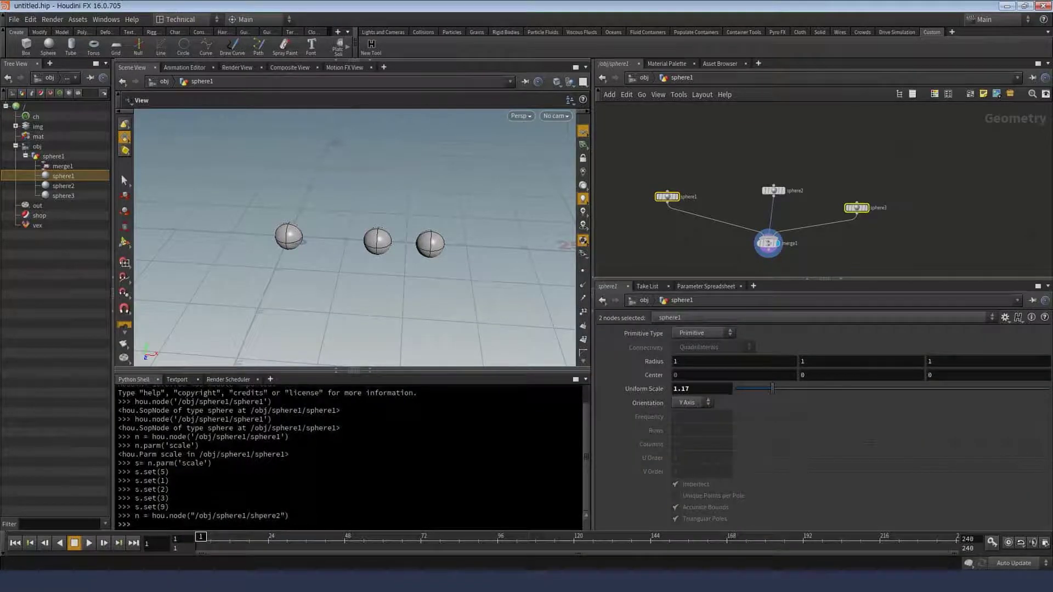
- Scroll the PDF to the import fetch example, check fetch.py in rop_util, and dock the PDF left
{"action": "key", "text": "alt+Tab"}
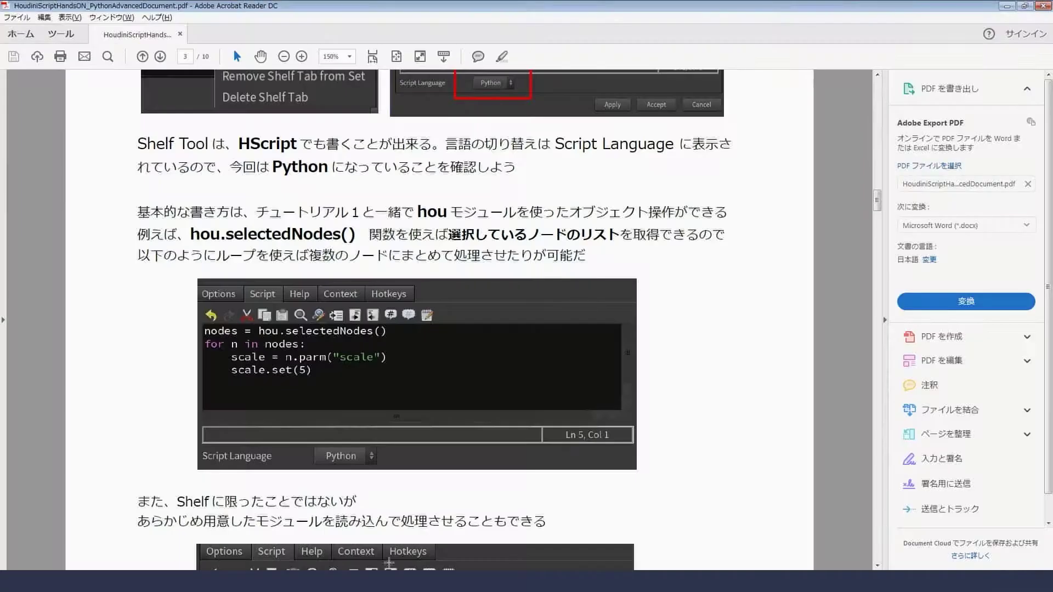
{"action": "scroll", "coordinate": [176, 378], "scroll_direction": "down", "scroll_amount": 1}
{"action": "scroll", "coordinate": [164, 373], "scroll_direction": "down", "scroll_amount": 2}
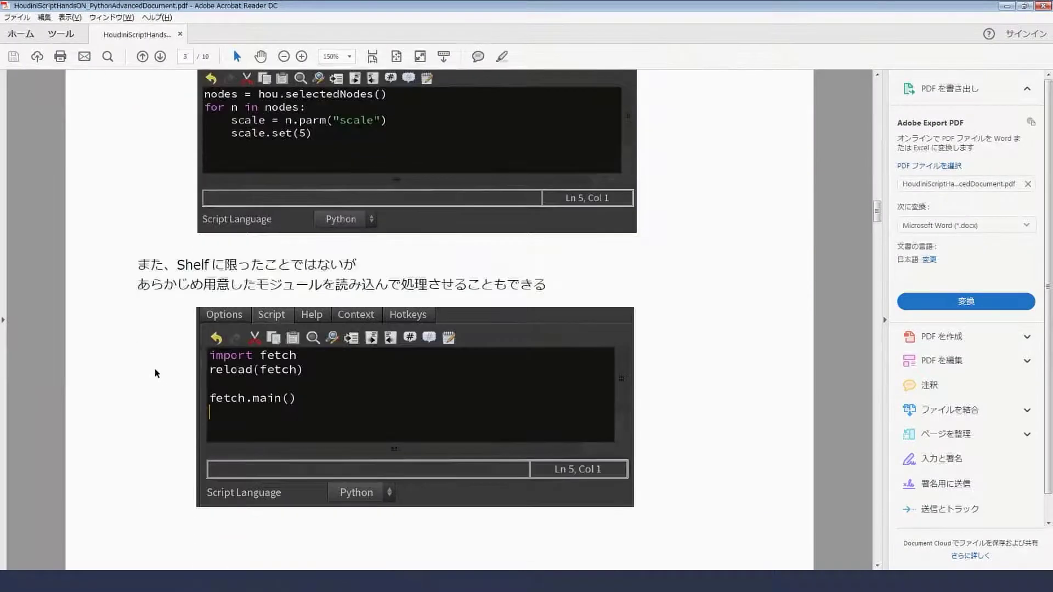
{"action": "scroll", "coordinate": [155, 373], "scroll_direction": "down", "scroll_amount": 3}
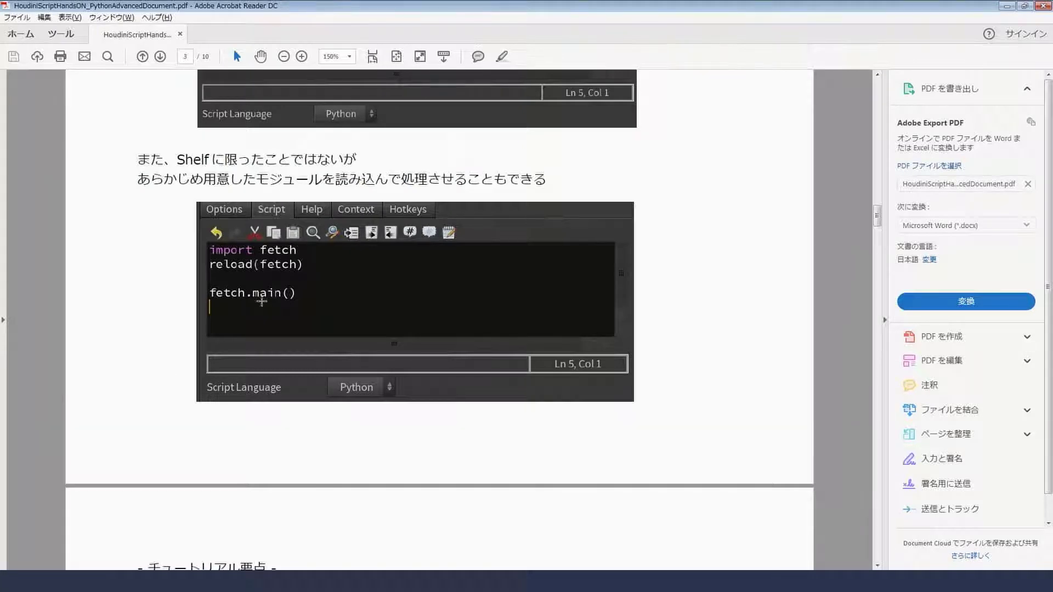
{"action": "key", "text": "alt+Tab"}
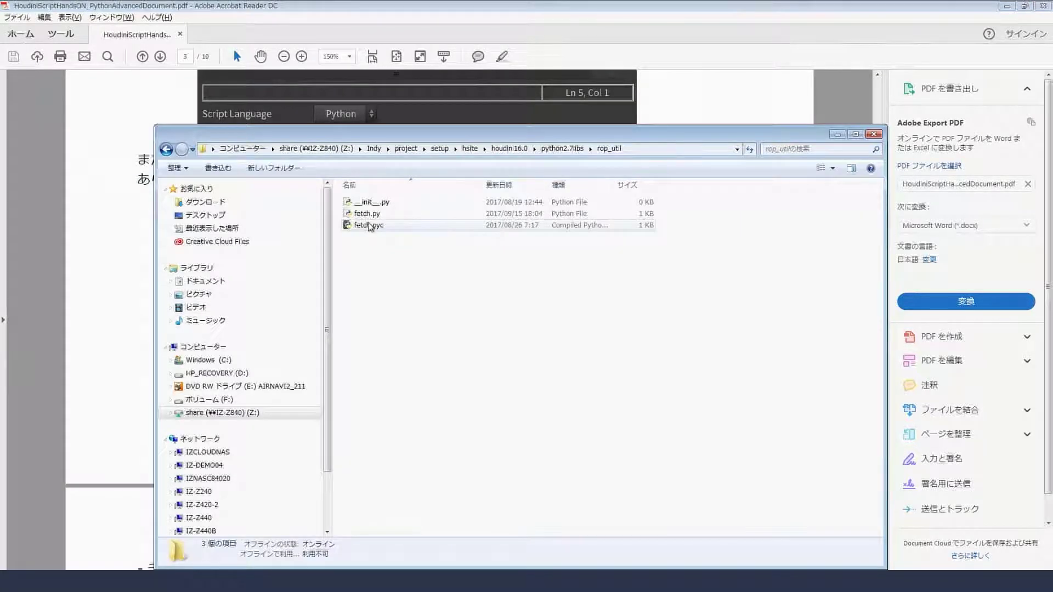
{"action": "left_click", "coordinate": [365, 214]}
{"action": "left_click_drag", "start_coordinate": [357, 135], "coordinate": [425, 308]}
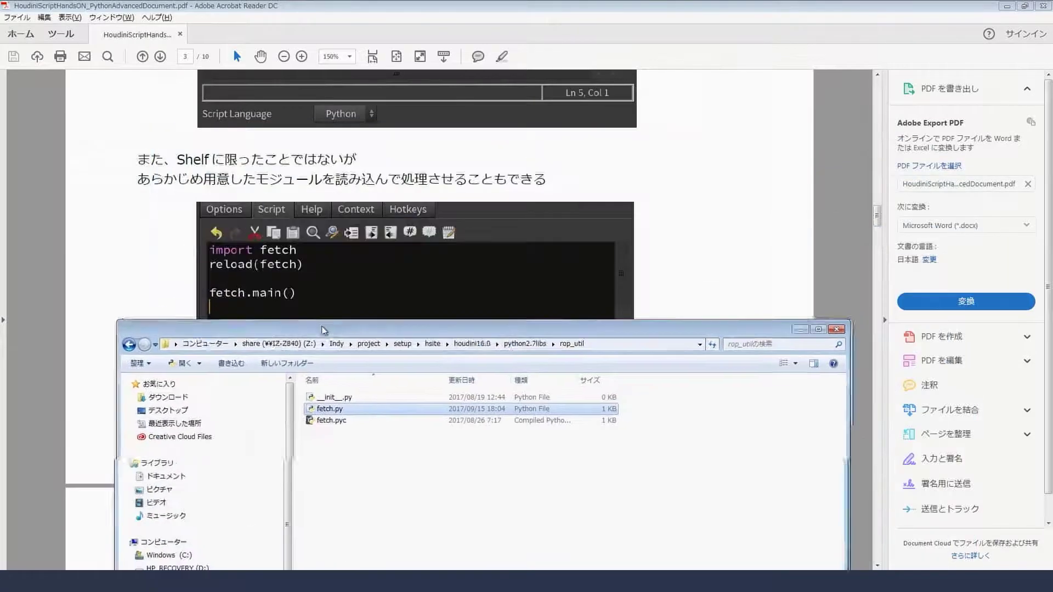
{"action": "left_click", "coordinate": [412, 346]}
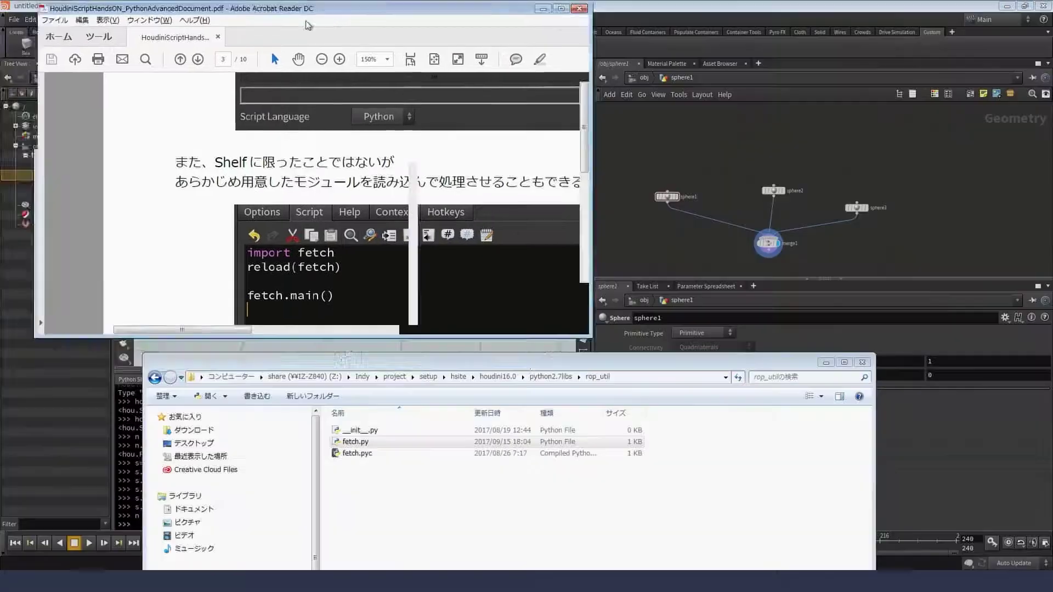
{"action": "key", "text": "super+Left"}
- Open tool_1's Edit Tool dialog and select its old script
{"action": "left_click", "coordinate": [610, 114]}
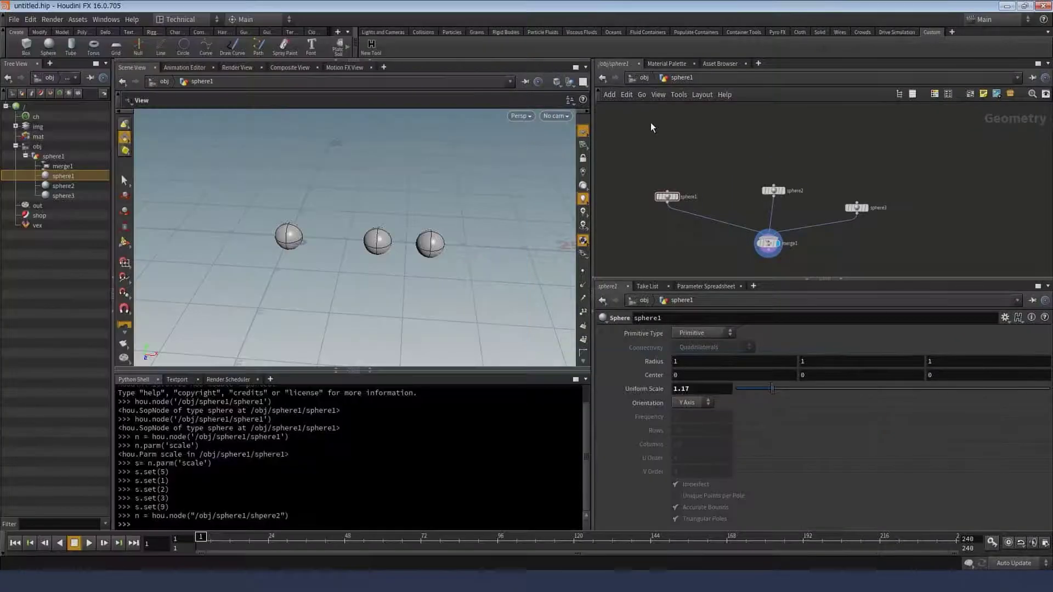
{"action": "right_click", "coordinate": [367, 52]}
{"action": "left_click", "coordinate": [393, 75]}
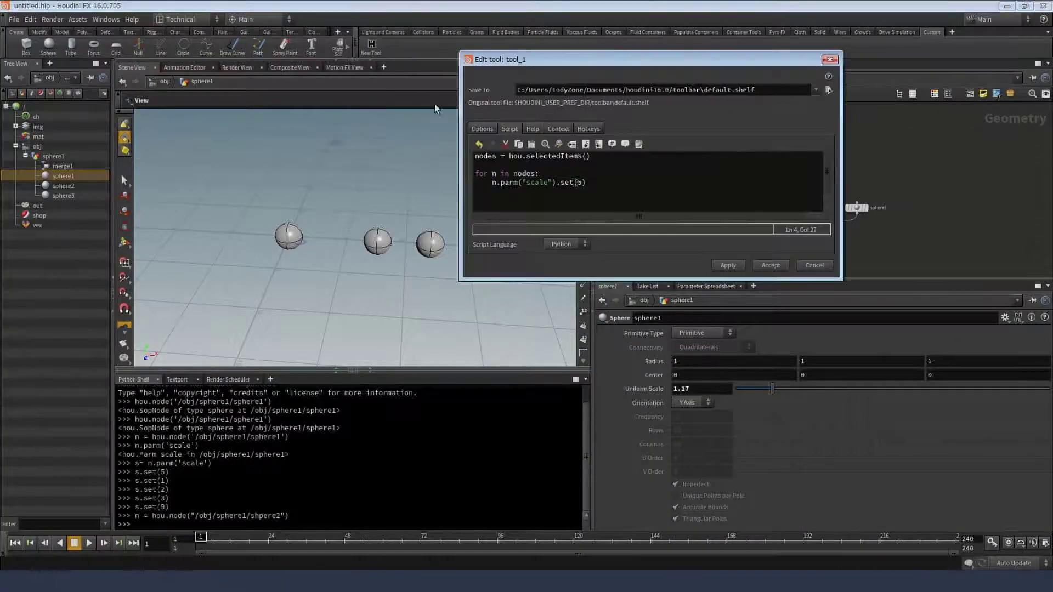
{"action": "key", "text": "ctrl+a"}
{"action": "key", "text": "alt+Tab"}
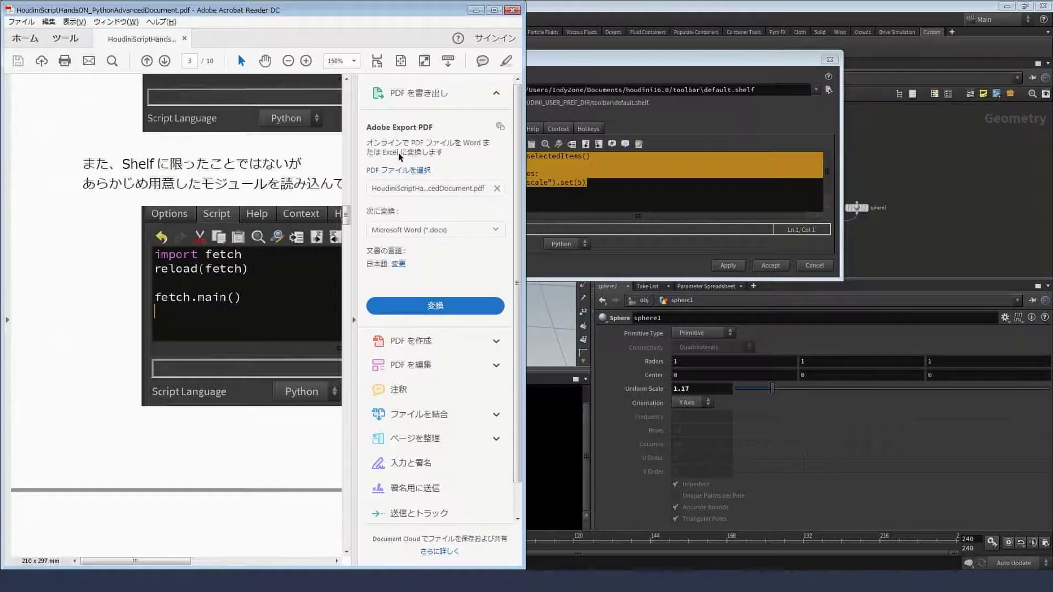
{"action": "key", "text": "alt+Tab"}
- Replace the script with import fetch, reload(fetch) and fetch.main()
{"action": "type", "text": "import fetch"}
{"action": "key", "text": "Return"}
{"action": "type", "text": "(re"}
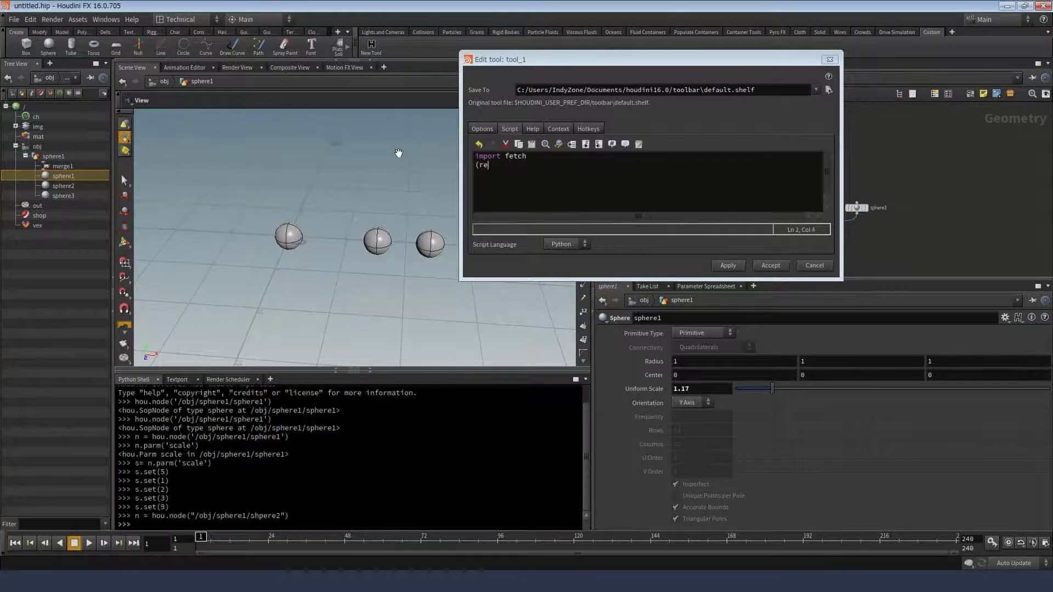
{"action": "type", "text": "lad"}
{"action": "type", "text": "fetch)"}
{"action": "key", "text": "Home"}
{"action": "key", "text": "Delete"}
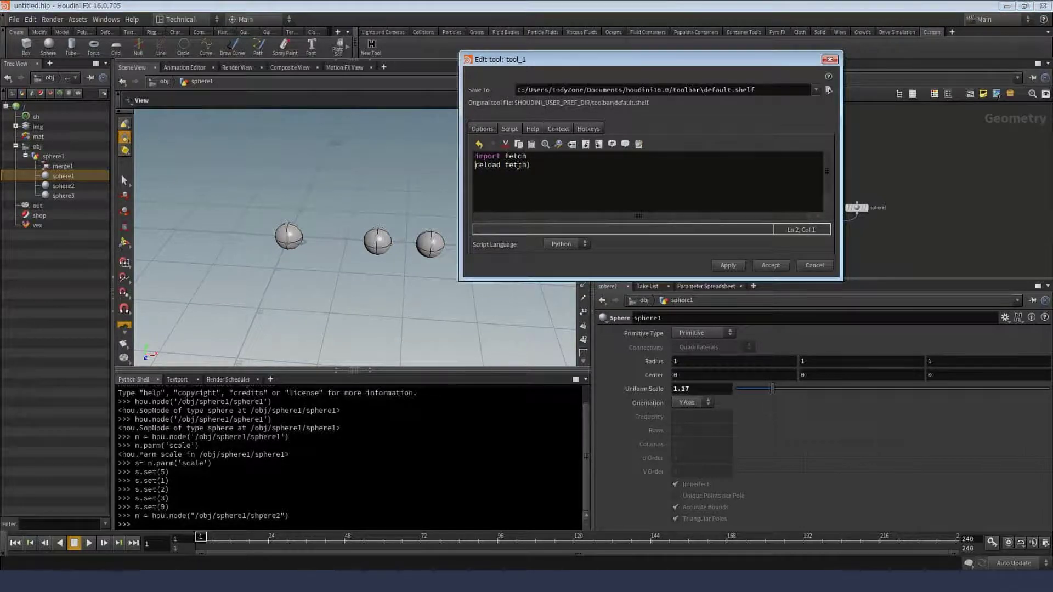
{"action": "key", "text": "Right"}
{"action": "key", "text": "Delete"}
{"action": "type", "text": "("}
{"action": "key", "text": "Return"}
{"action": "key", "text": "Return"}
{"action": "type", "text": "fet"}
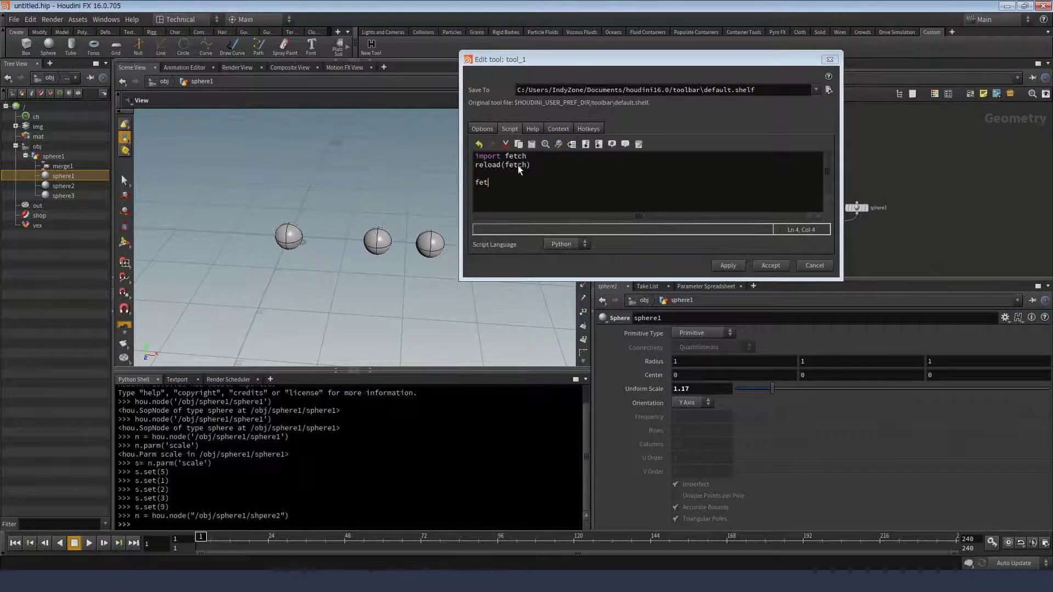
{"action": "type", "text": "ch.main("}
- Accept and run tool_1, dismiss the missing-module error, and reopen the tool's script
{"action": "left_click", "coordinate": [768, 267]}
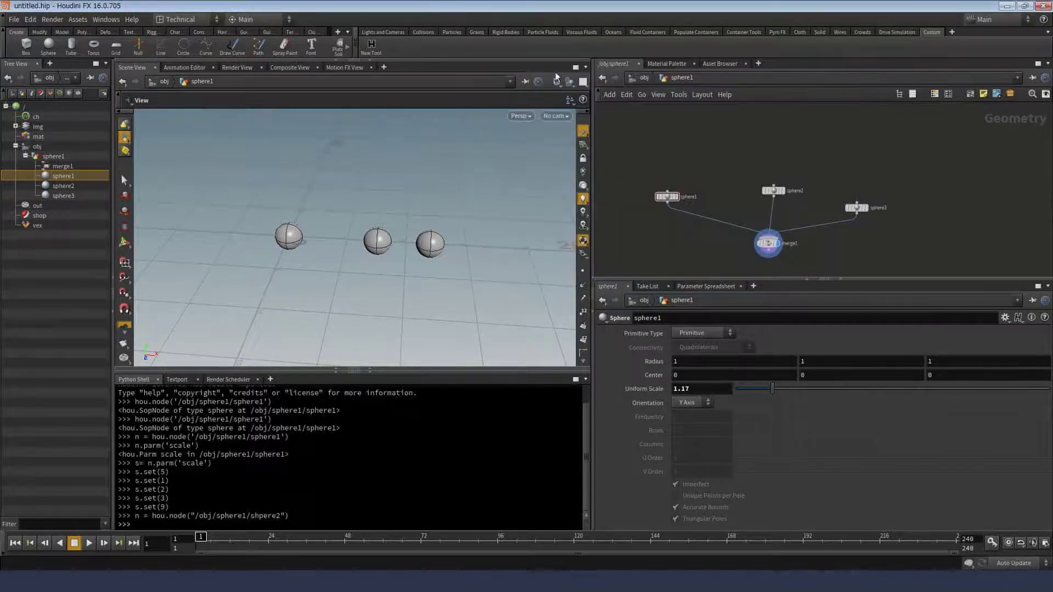
{"action": "left_click", "coordinate": [370, 46]}
{"action": "left_click", "coordinate": [408, 75]}
{"action": "key", "text": "alt+Tab"}
{"action": "key", "text": "alt+Tab"}
{"action": "right_click", "coordinate": [369, 48]}
{"action": "left_click", "coordinate": [386, 67]}
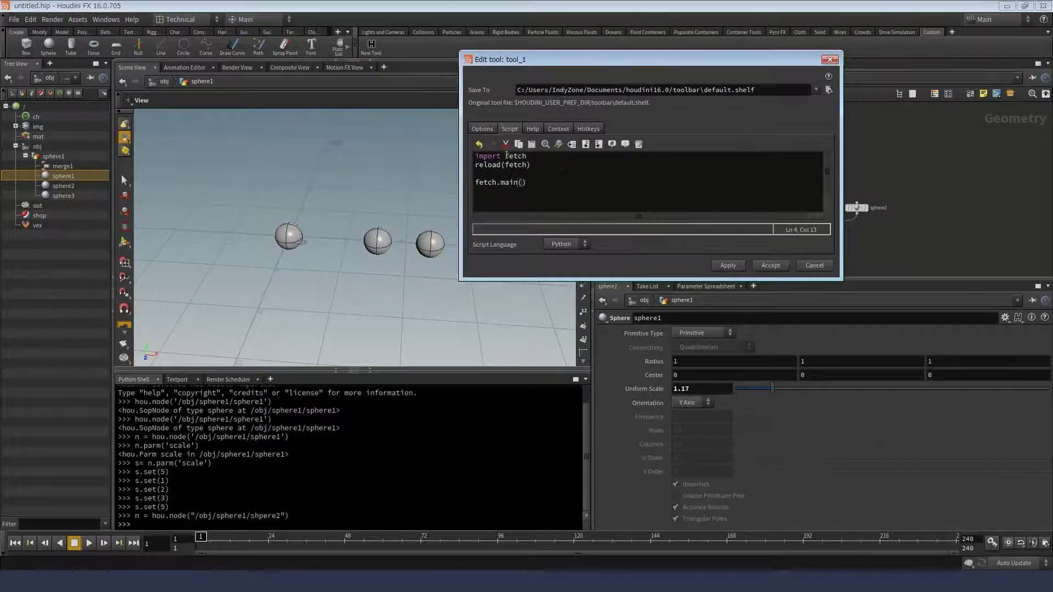
{"action": "left_click", "coordinate": [506, 156]}
{"action": "left_click", "coordinate": [384, 581]}
- Confirm the rop_util folder sits under python2.7libs, then reopen tool_1's script editor
{"action": "left_click", "coordinate": [377, 556]}
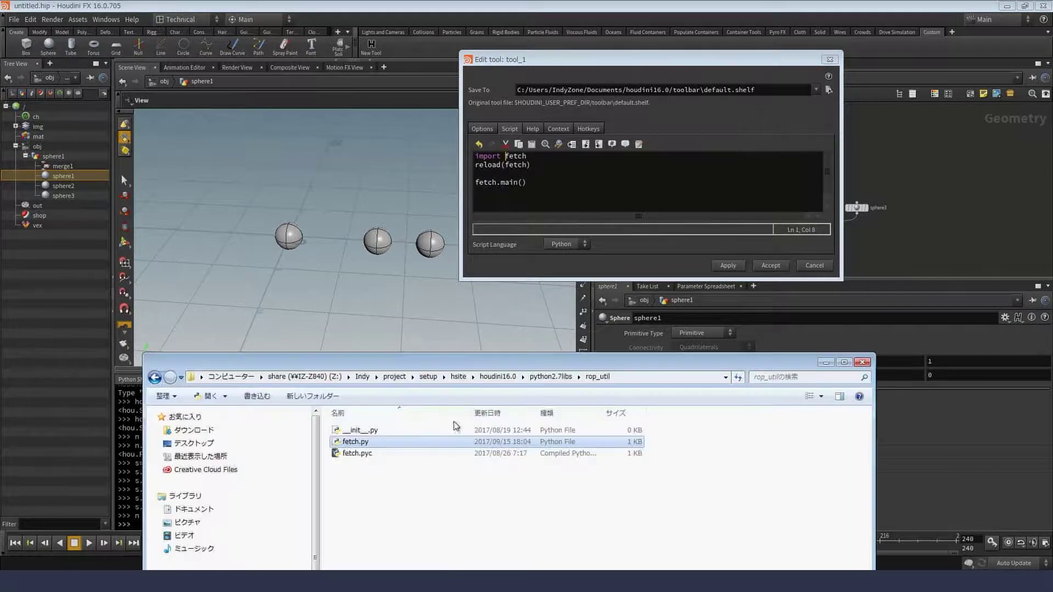
{"action": "left_click", "coordinate": [551, 377]}
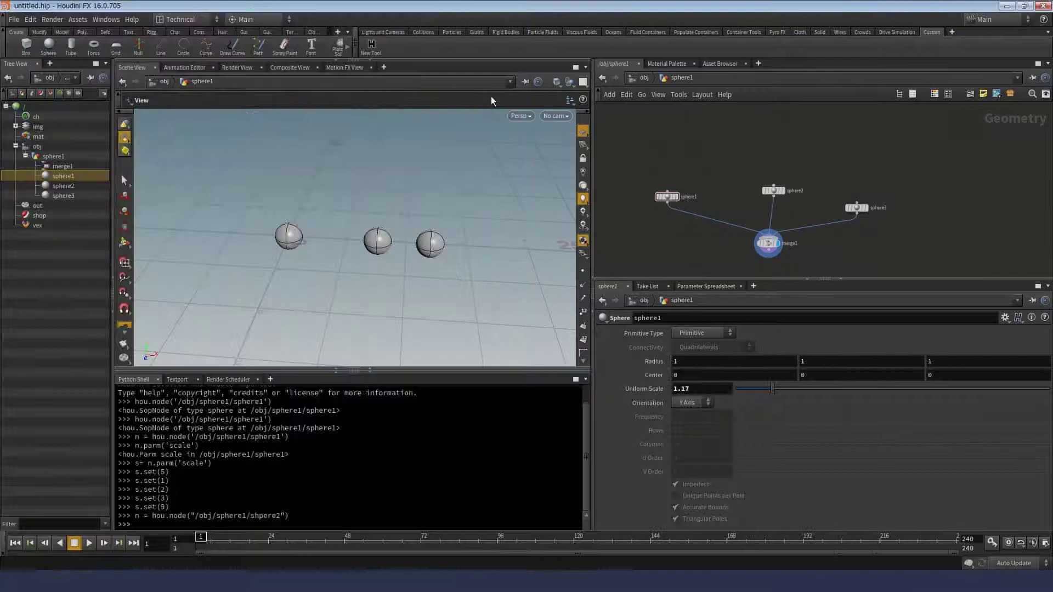
{"action": "right_click", "coordinate": [371, 47]}
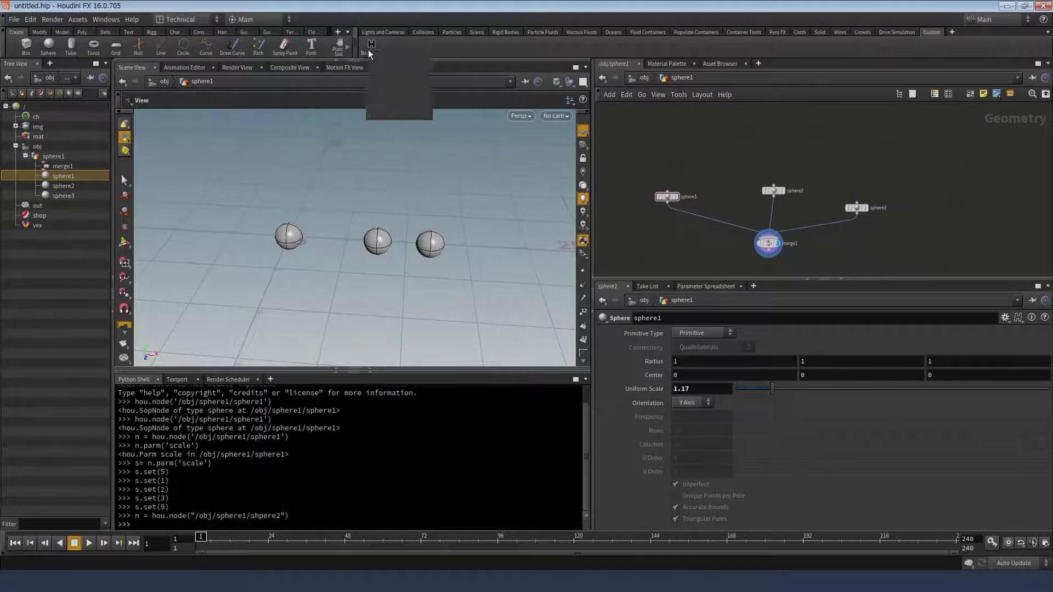
{"action": "left_click", "coordinate": [395, 66]}
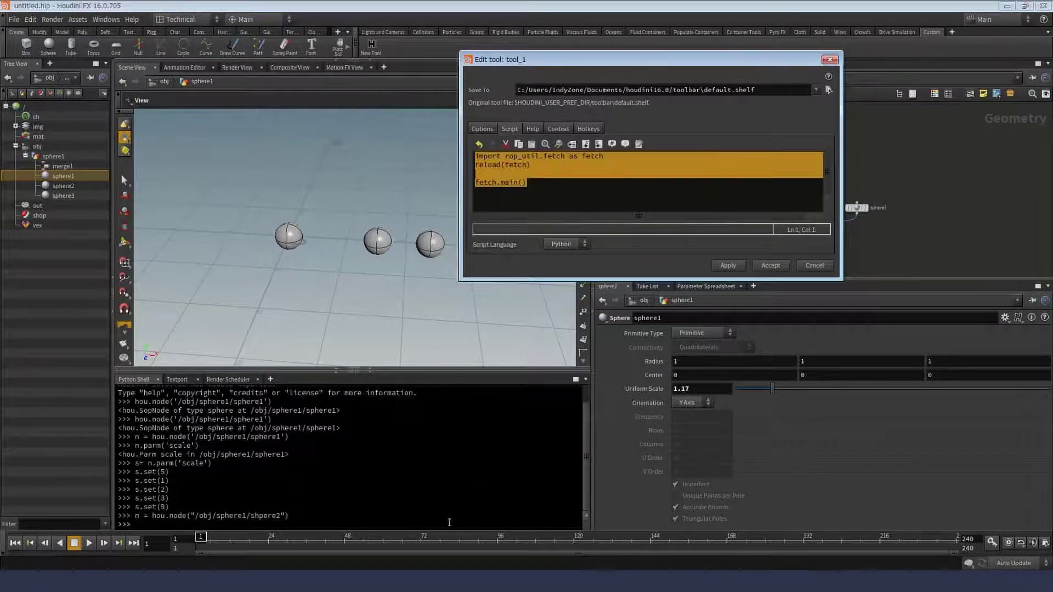
- Paste import rop_util.fetch as fetch, reload(fetch), fetch.main() into Sublime Text, highlighting rop_util
{"action": "key", "text": "alt+Tab"}
{"action": "key", "text": "ctrl+a"}
{"action": "type", "text": "import rop_util.fetch as fetch reload(fetch)  fetch.main()"}
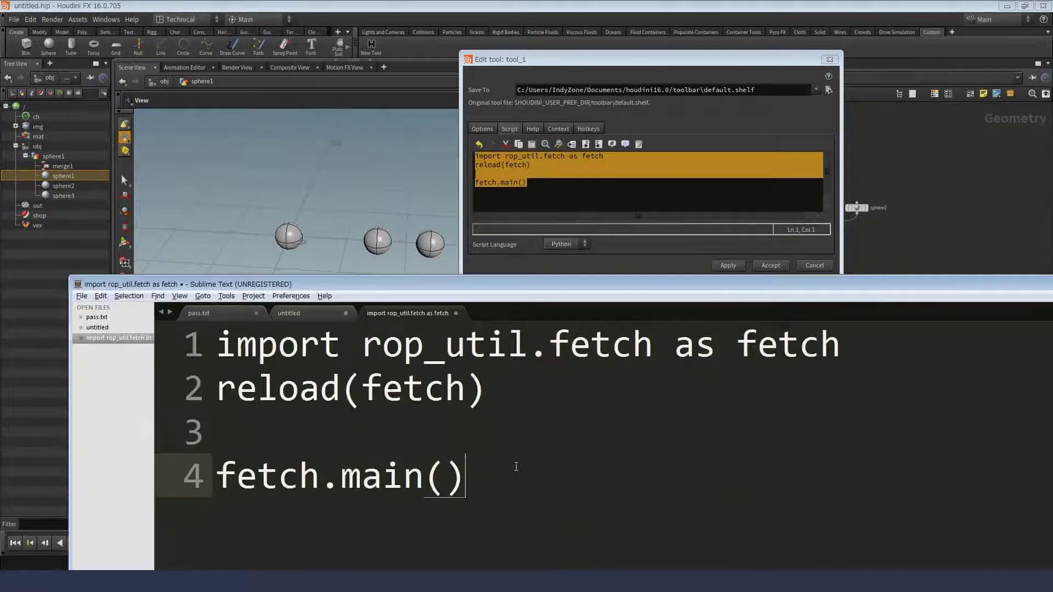
{"action": "left_click_drag", "start_coordinate": [362, 344], "coordinate": [545, 346]}
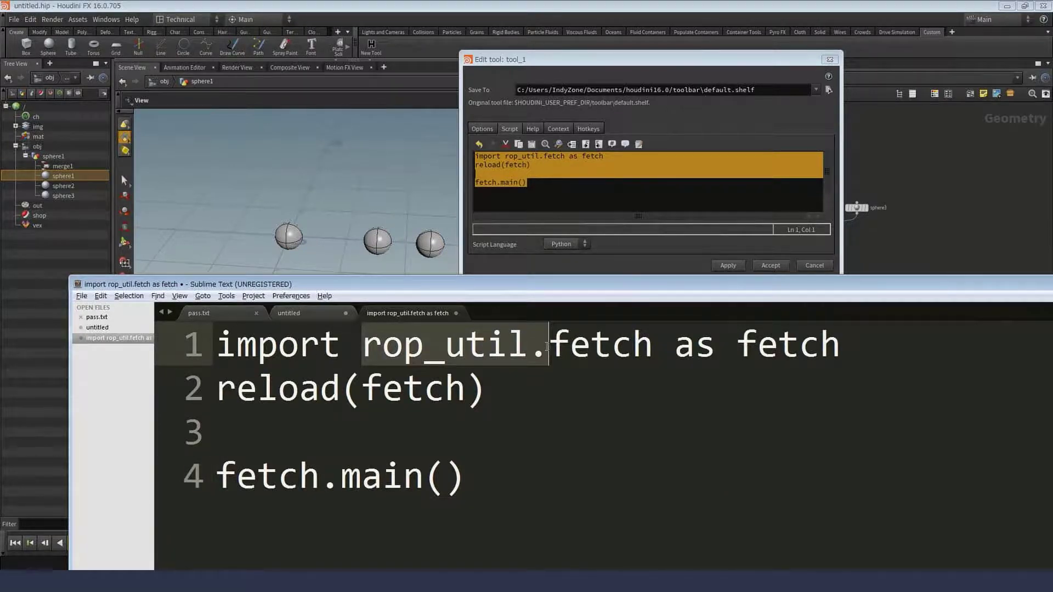
{"action": "key", "text": "ctrl+End"}
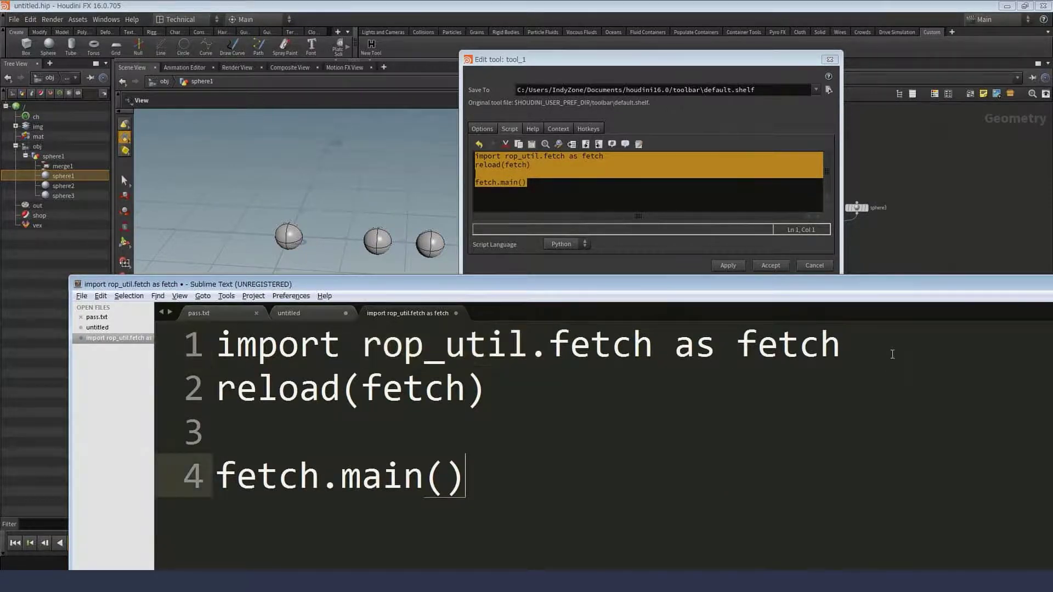
{"action": "left_click", "coordinate": [198, 346]}
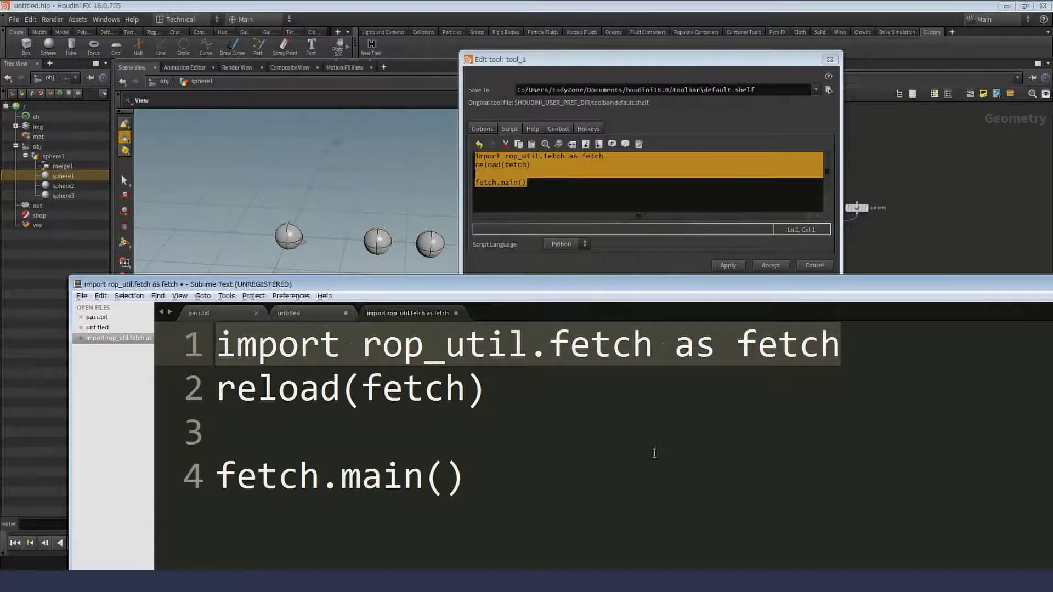
{"action": "left_click", "coordinate": [655, 454]}
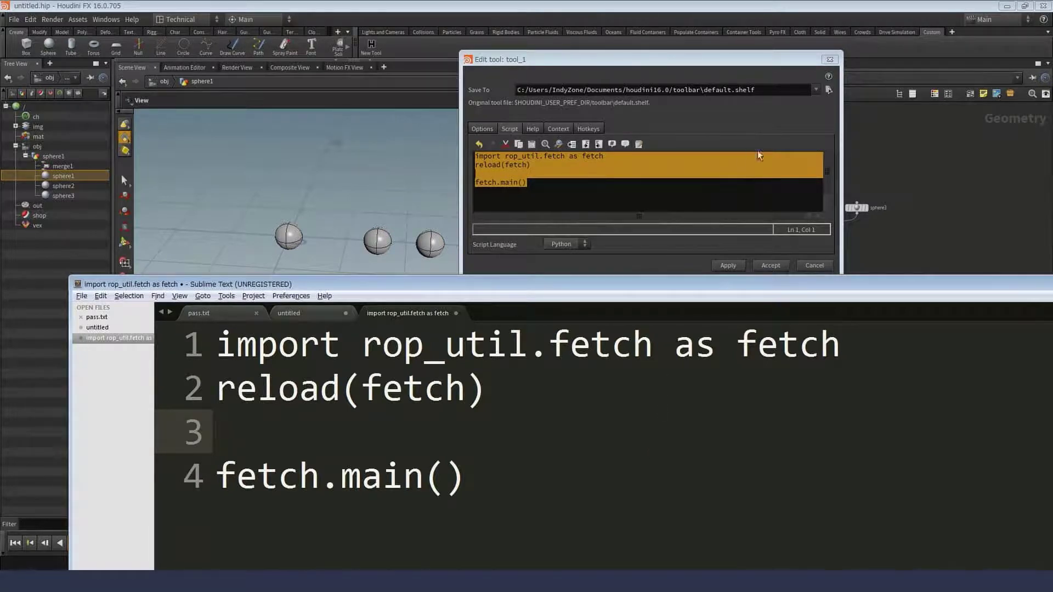
- Accept the updated tool script, delete sphere1 at /obj, and create and enter a geo1 Geometry node
{"action": "left_click", "coordinate": [830, 59]}
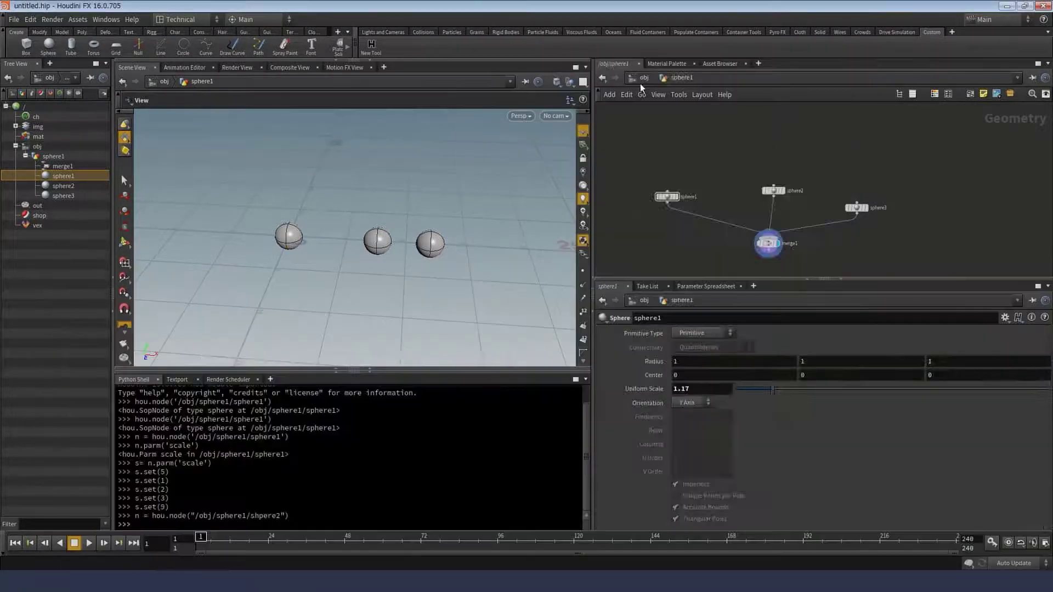
{"action": "key", "text": "u"}
{"action": "key", "text": "Delete"}
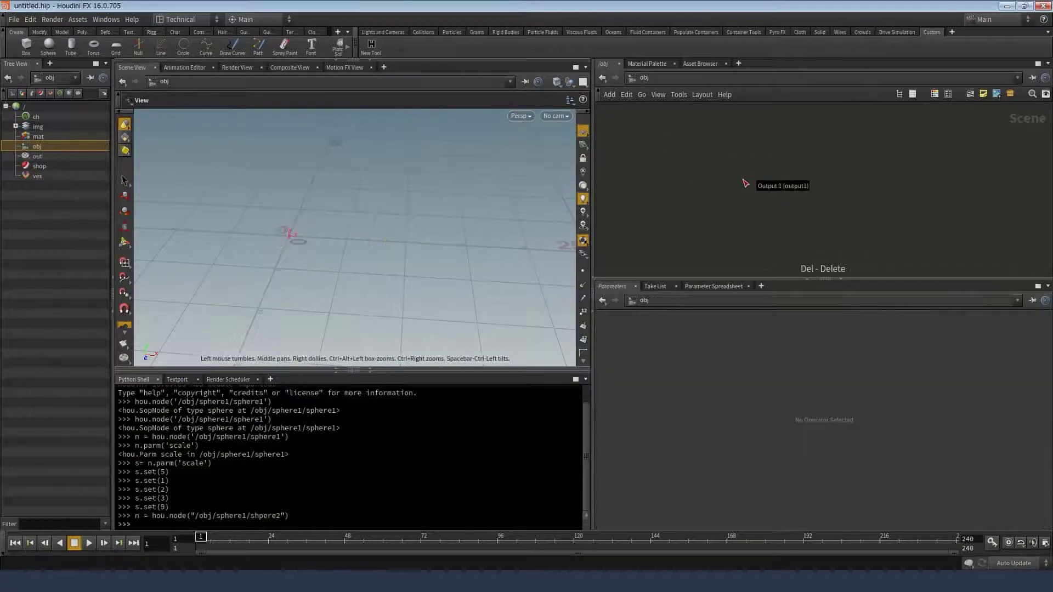
{"action": "key", "text": "Tab"}
{"action": "type", "text": "ge"}
{"action": "key", "text": "Return"}
{"action": "left_click", "coordinate": [744, 183]}
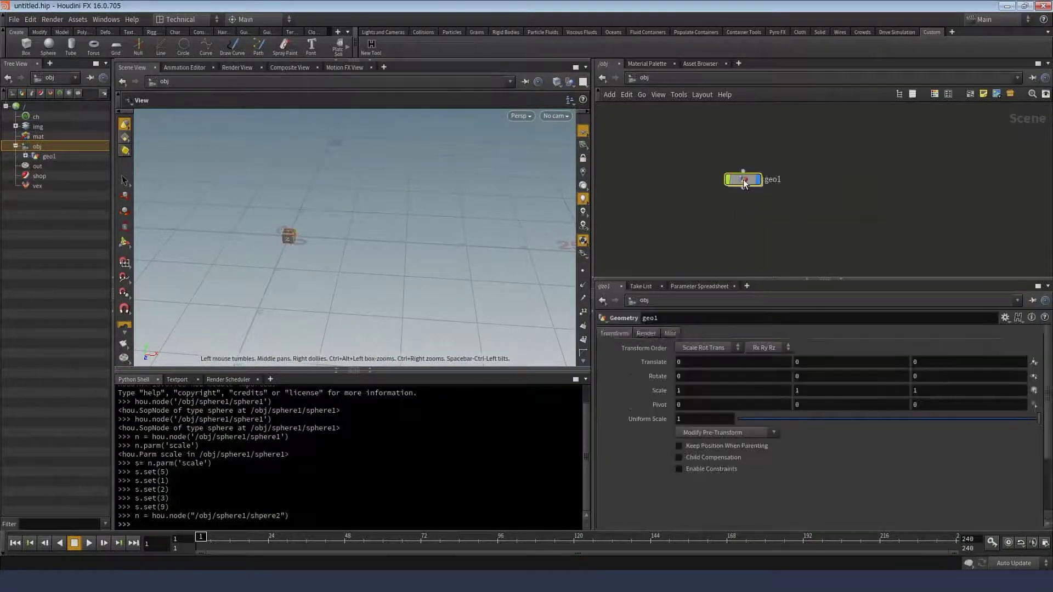
{"action": "double_click", "coordinate": [744, 183]}
- Create a filecache1 File Cache node inside geo1
{"action": "key", "text": "Tab"}
{"action": "type", "text": "f"}
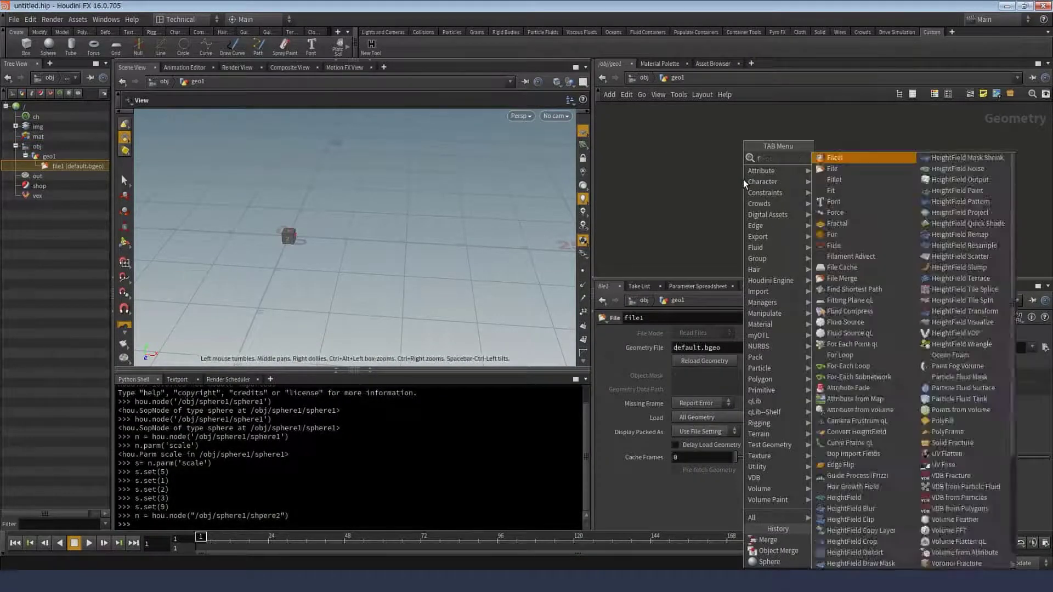
{"action": "type", "text": "ileca"}
{"action": "key", "text": "Return"}
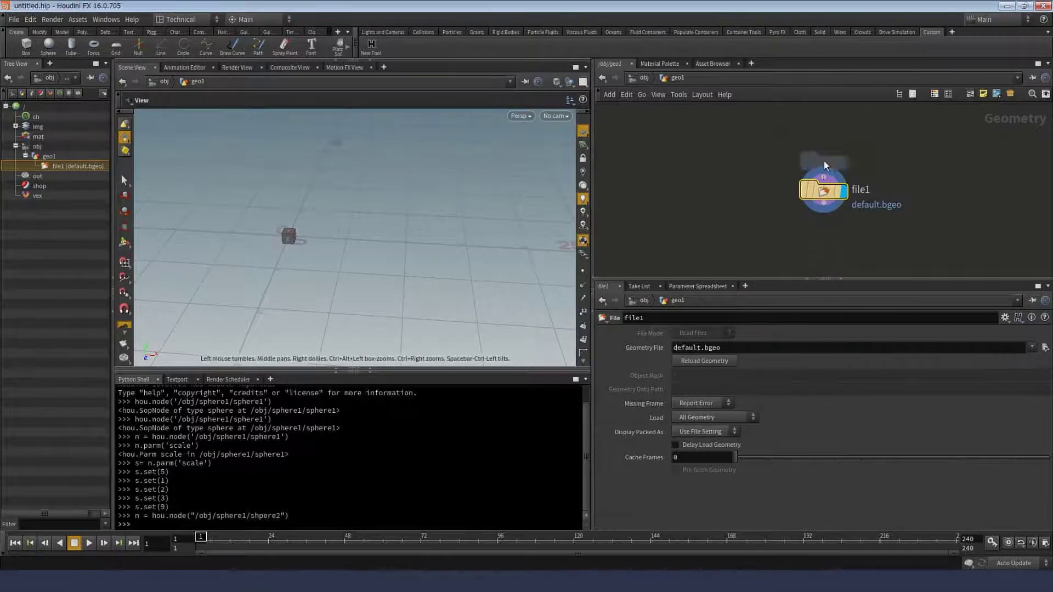
{"action": "left_click", "coordinate": [686, 220]}
- Add a dopio1 DOP I/O node and wire its output into filecache1
{"action": "key", "text": "Tab"}
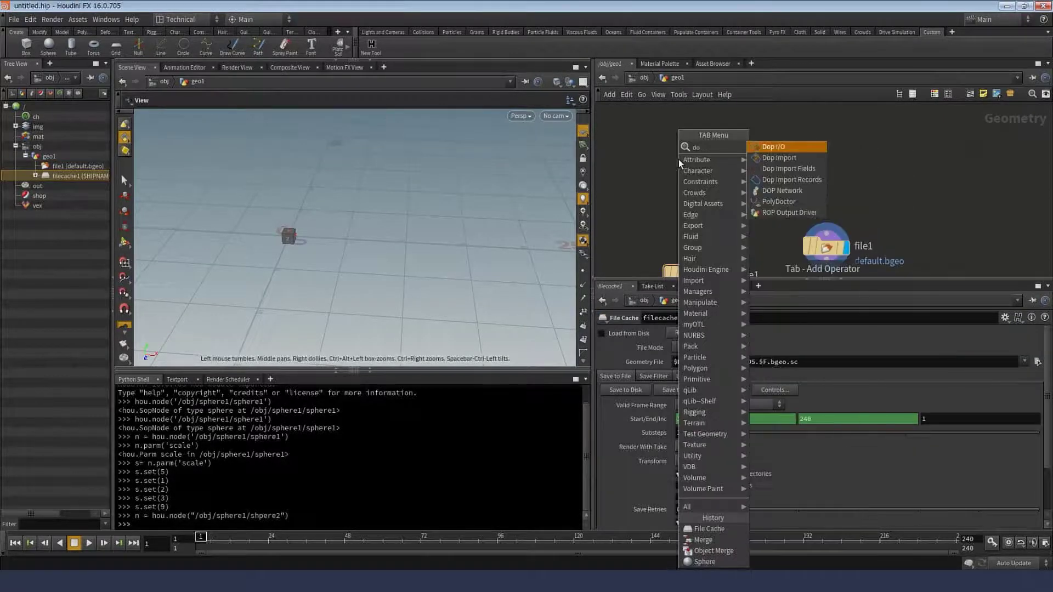
{"action": "left_click", "coordinate": [784, 213]}
{"action": "left_click", "coordinate": [680, 159]}
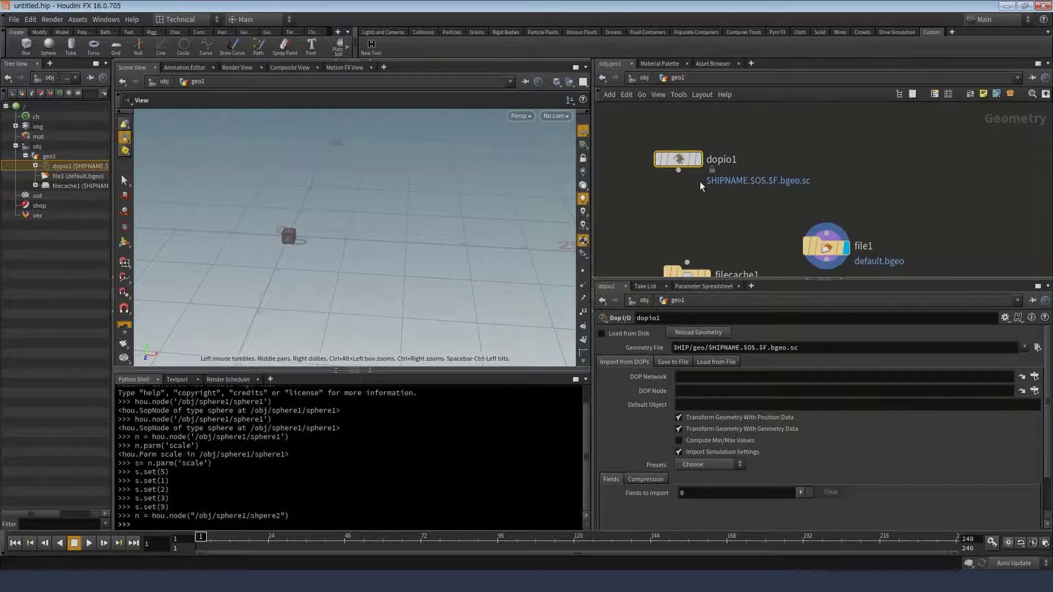
{"action": "left_click", "coordinate": [679, 170]}
- Box-select the filecache1 node
{"action": "left_click", "coordinate": [688, 261]}
{"action": "middle_click_drag", "start_coordinate": [653, 260], "coordinate": [646, 157]}
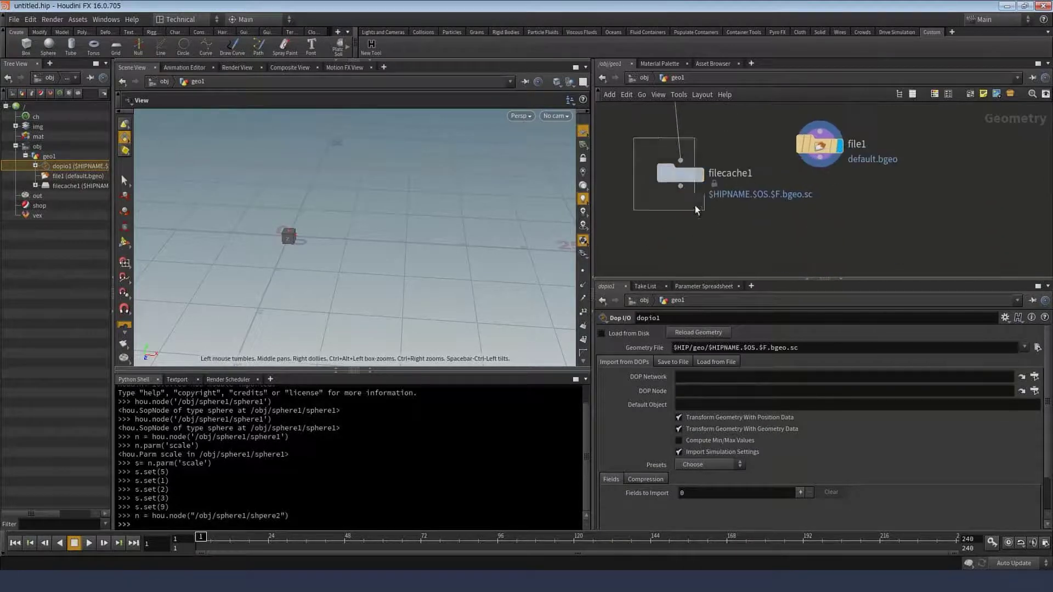
{"action": "left_click", "coordinate": [680, 174]}
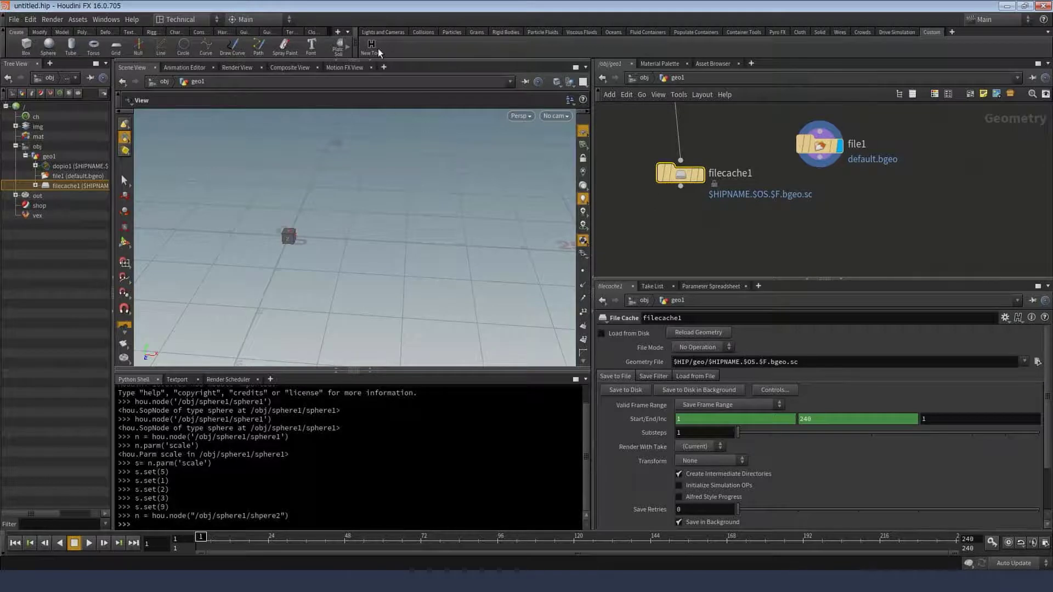
{"action": "left_click", "coordinate": [642, 78]}
{"action": "left_click", "coordinate": [642, 77]}
- In /out, confirm fetch_filecache1's Source reads /obj/geo1/filecache1/render
{"action": "left_click", "coordinate": [660, 136]}
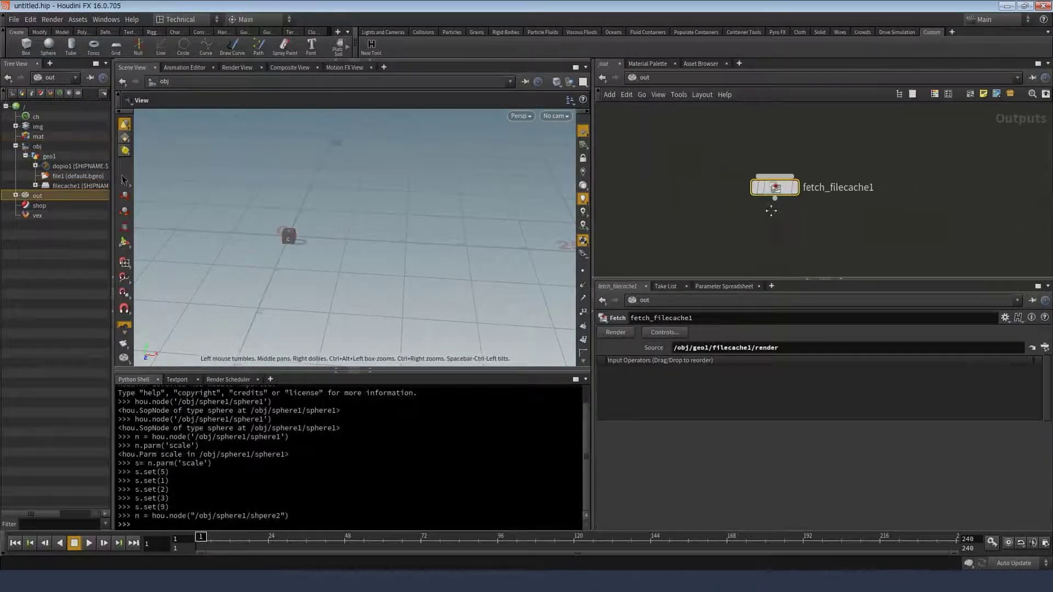
{"action": "left_click", "coordinate": [682, 347]}
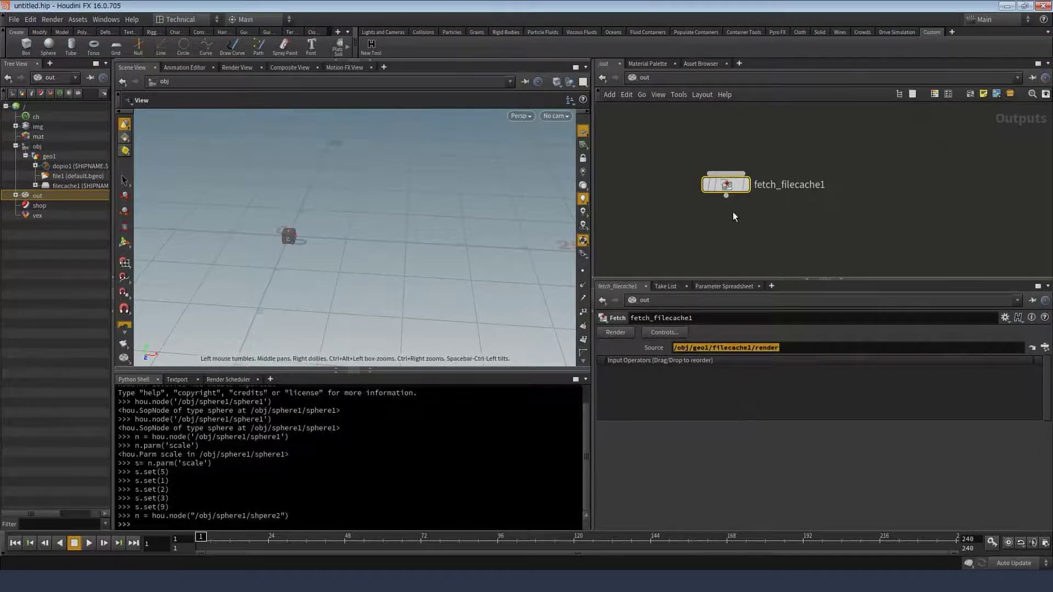
{"action": "middle_click_drag", "start_coordinate": [735, 217], "coordinate": [698, 180]}
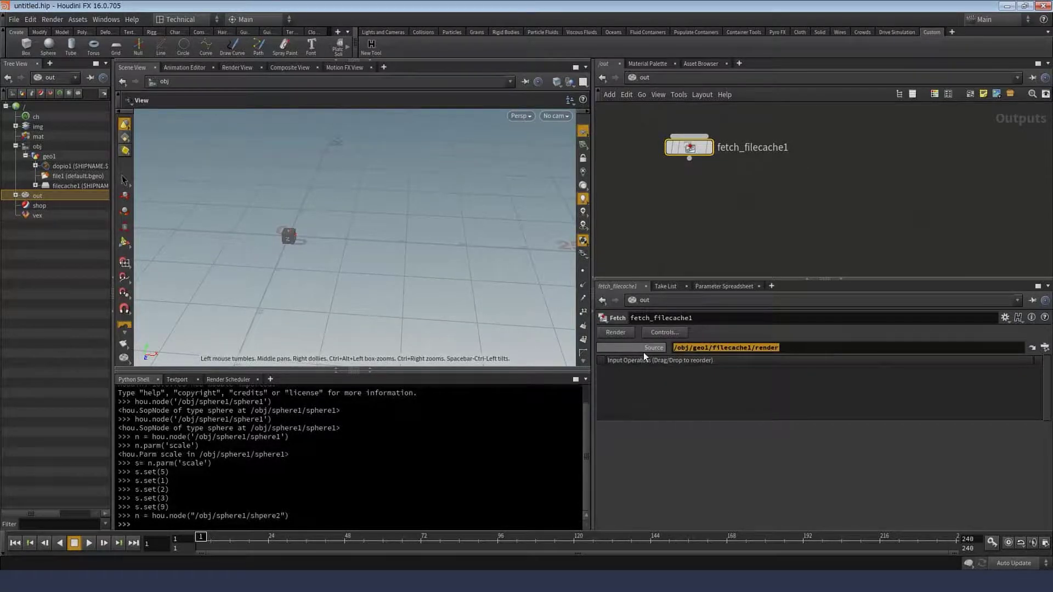
{"action": "left_click", "coordinate": [680, 235]}
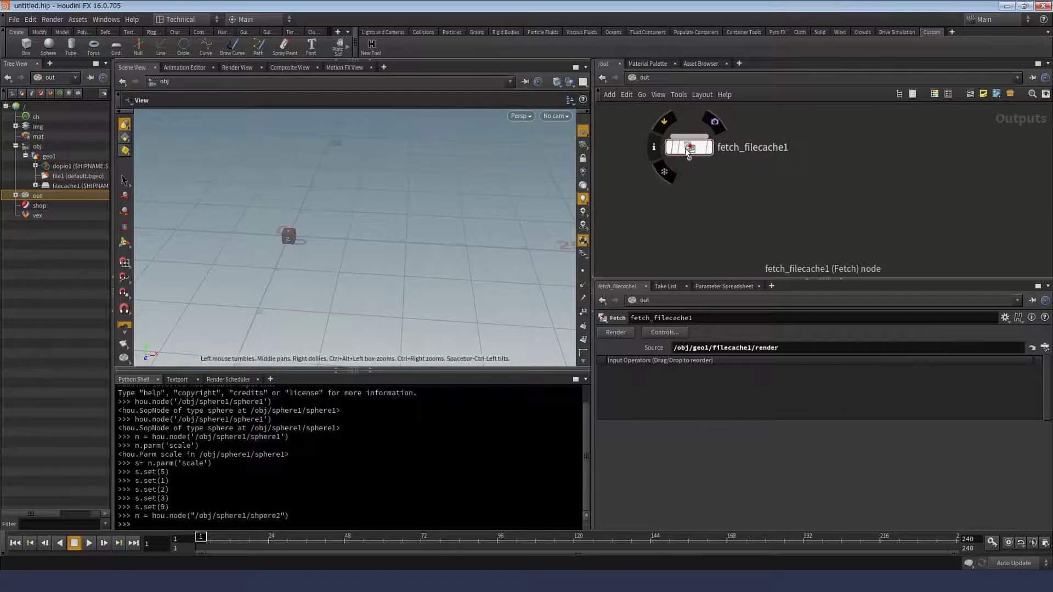
{"action": "left_click_drag", "start_coordinate": [654, 144], "coordinate": [738, 179]}
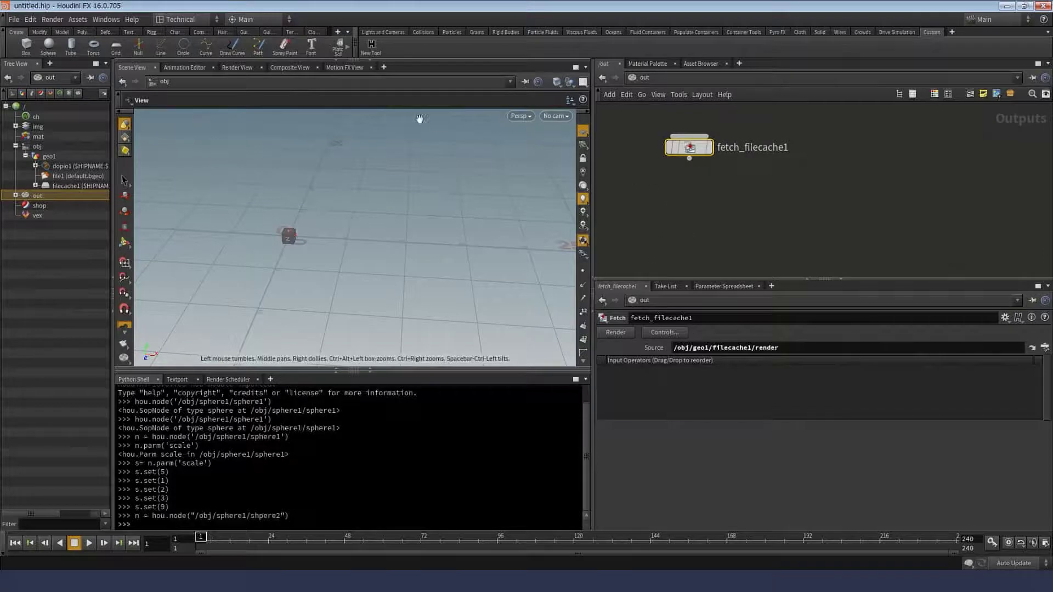
- Return to /obj, open the custom shelf tool's script via Edit Tool, and close NukeX
{"action": "left_click", "coordinate": [639, 77]}
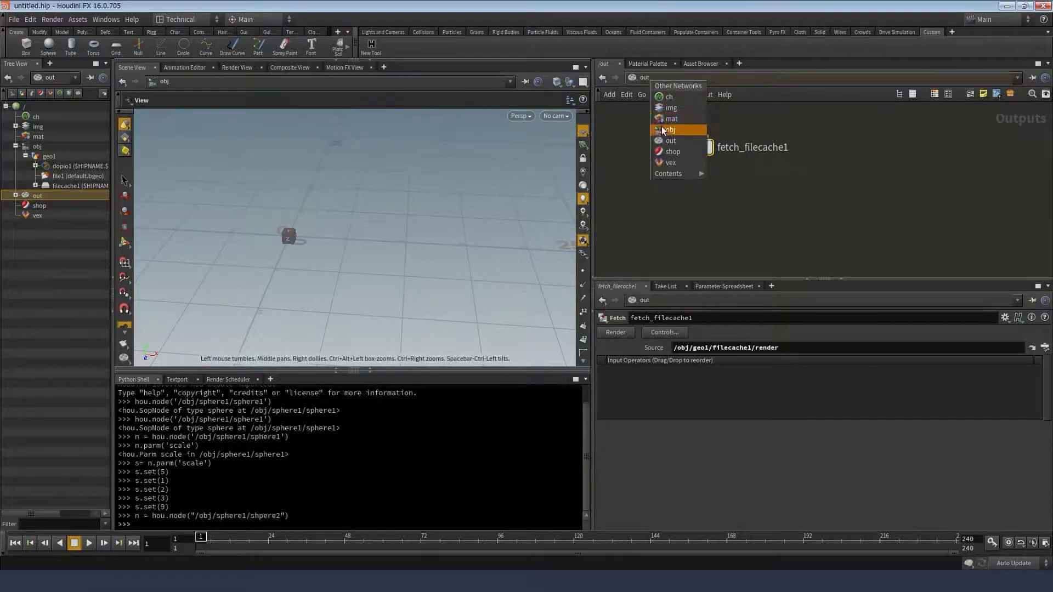
{"action": "left_click", "coordinate": [658, 110]}
{"action": "left_click", "coordinate": [661, 179]}
{"action": "right_click", "coordinate": [373, 54]}
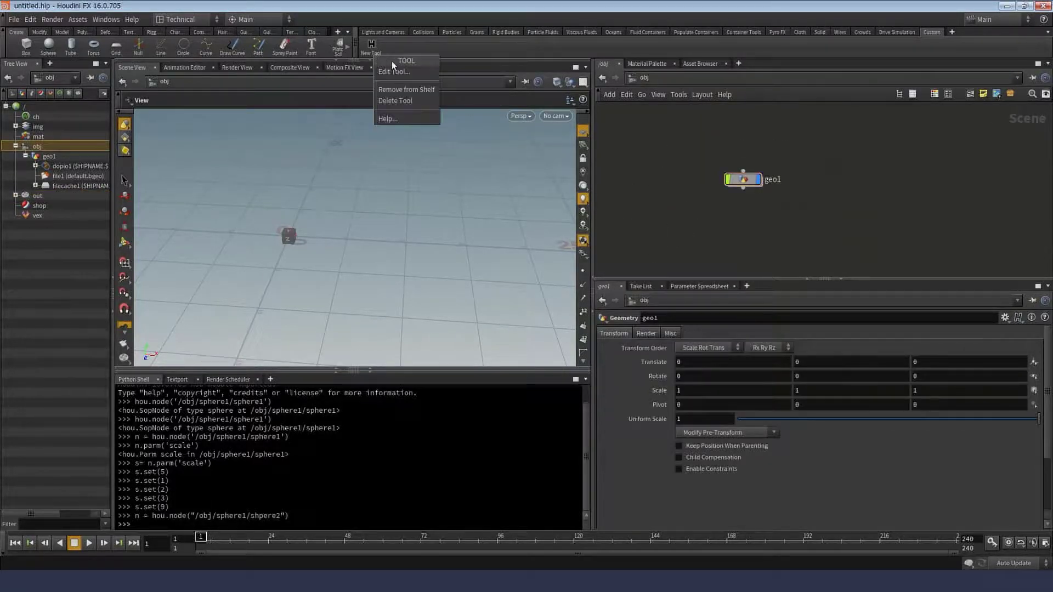
{"action": "left_click", "coordinate": [395, 70]}
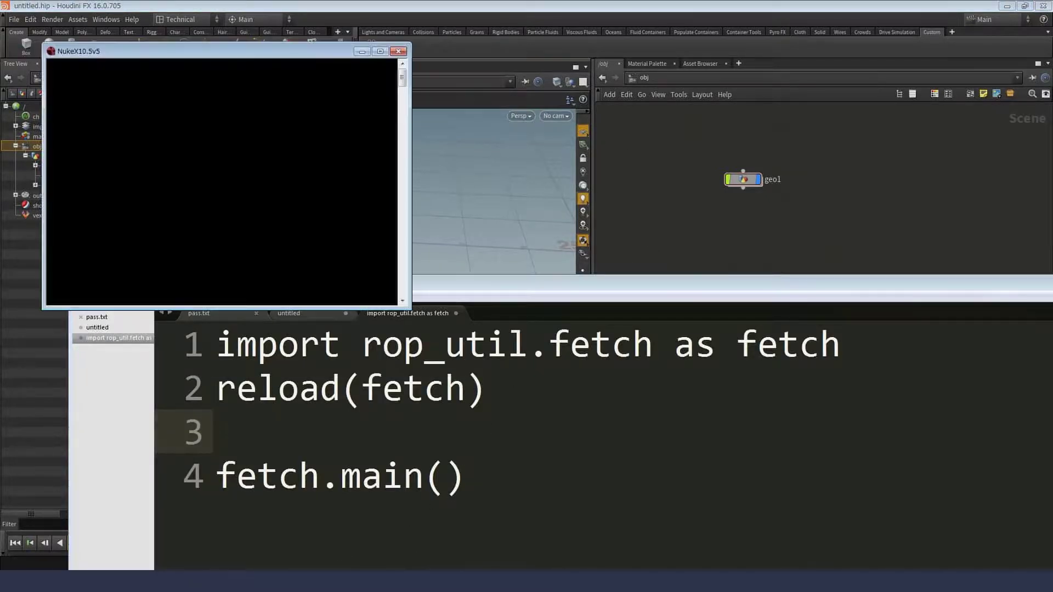
{"action": "right_click", "coordinate": [423, 582]}
{"action": "left_click", "coordinate": [384, 562]}
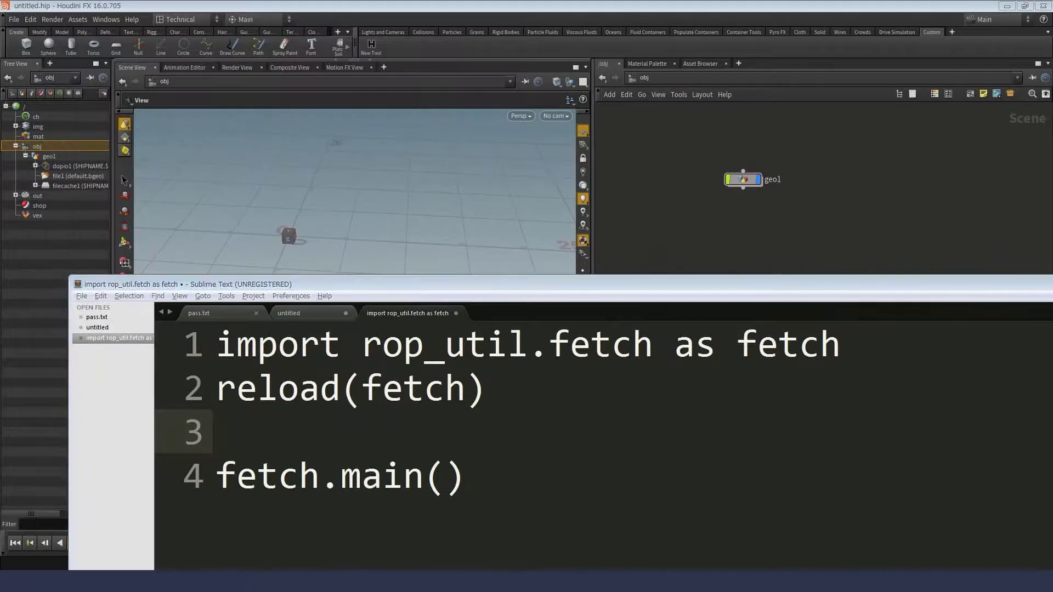
- Open fetch.py from python2.7libs/rop_util in Sublime Text and maximize the editor
{"action": "left_click", "coordinate": [389, 581]}
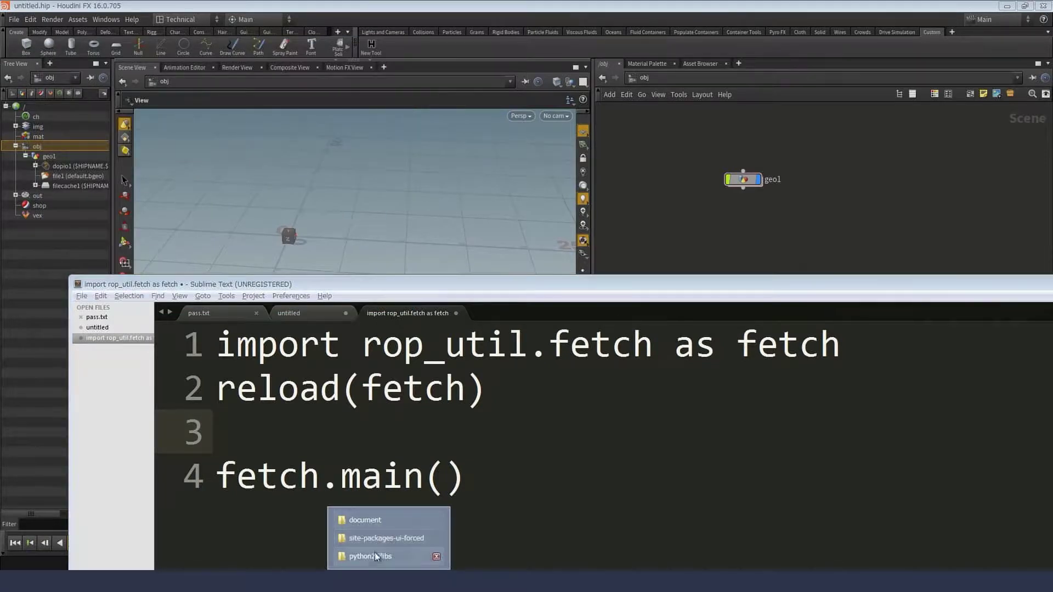
{"action": "left_click", "coordinate": [379, 556]}
{"action": "double_click", "coordinate": [387, 442]}
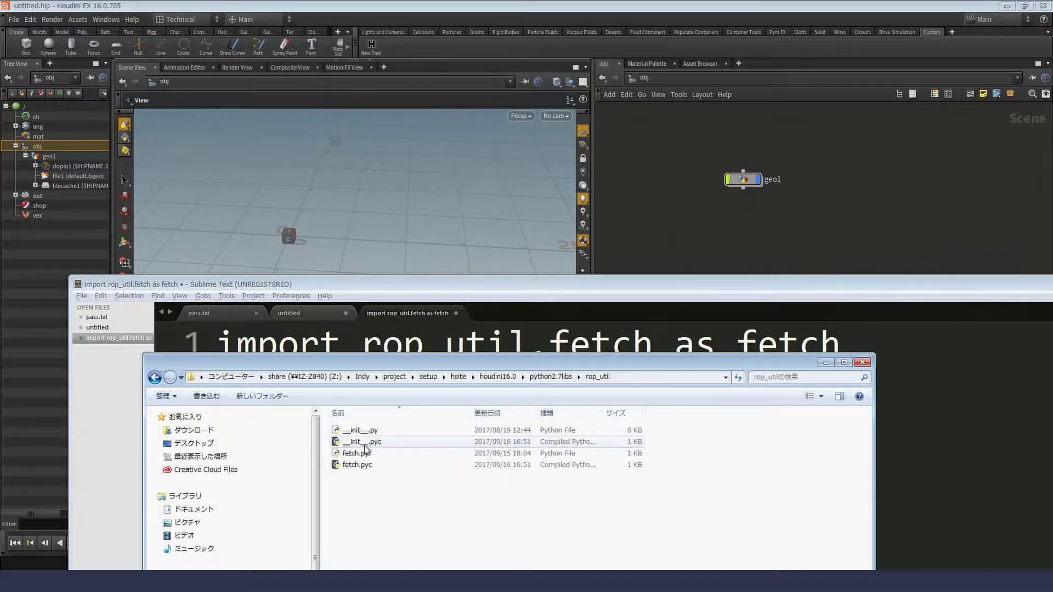
{"action": "left_click_drag", "start_coordinate": [364, 454], "coordinate": [914, 403]}
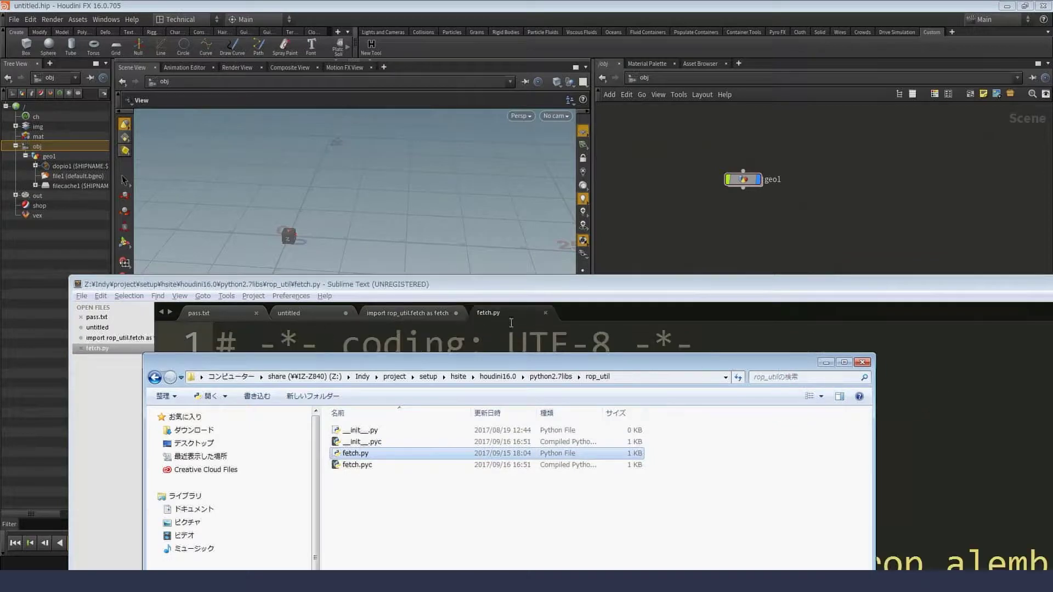
{"action": "double_click", "coordinate": [450, 284]}
- Highlight hou.selectedNodes(), node.type() and the filecache, rop_alembic, dopio FETCH_TARGETS in main()
{"action": "scroll", "coordinate": [549, 307], "scroll_direction": "down", "scroll_amount": 3, "text": "ctrl"}
{"action": "scroll", "coordinate": [548, 307], "scroll_direction": "down", "scroll_amount": 4, "text": "ctrl"}
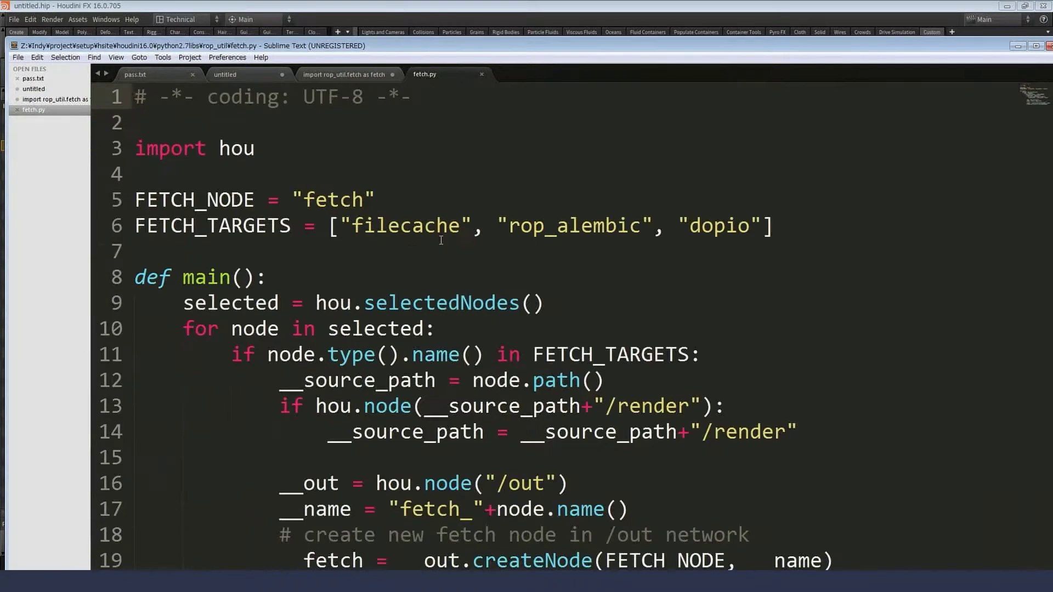
{"action": "scroll", "coordinate": [548, 308], "scroll_direction": "down", "scroll_amount": 2, "text": "ctrl"}
{"action": "left_click_drag", "start_coordinate": [446, 256], "coordinate": [262, 260]}
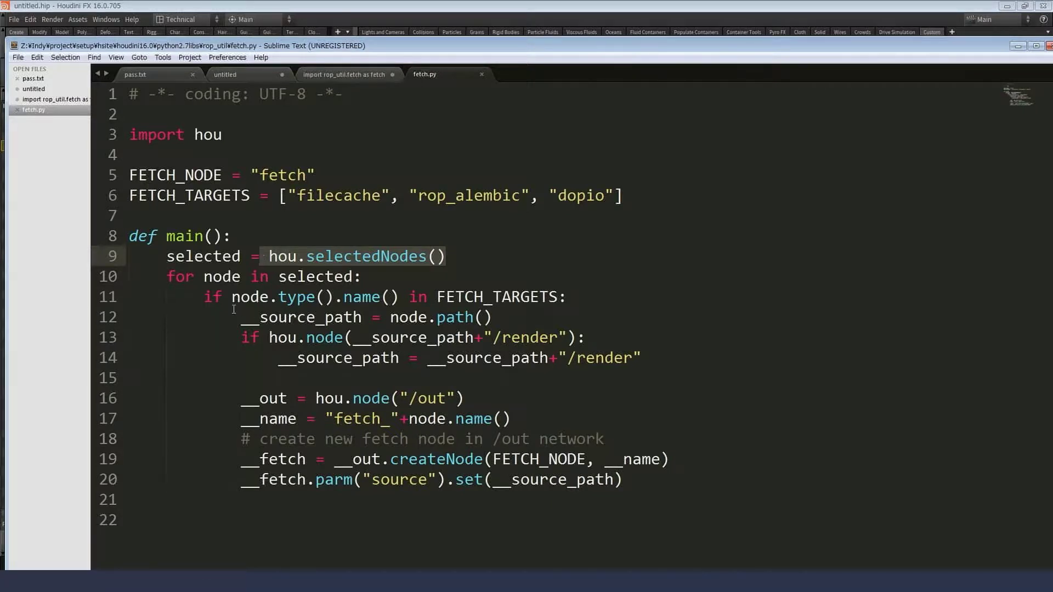
{"action": "left_click_drag", "start_coordinate": [232, 297], "coordinate": [334, 297]}
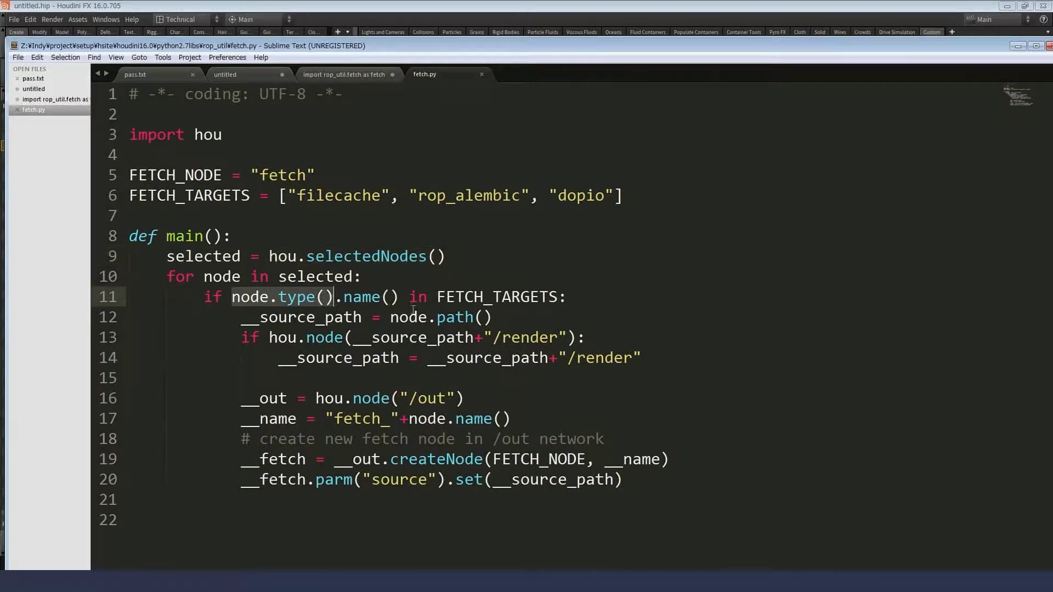
{"action": "double_click", "coordinate": [364, 202]}
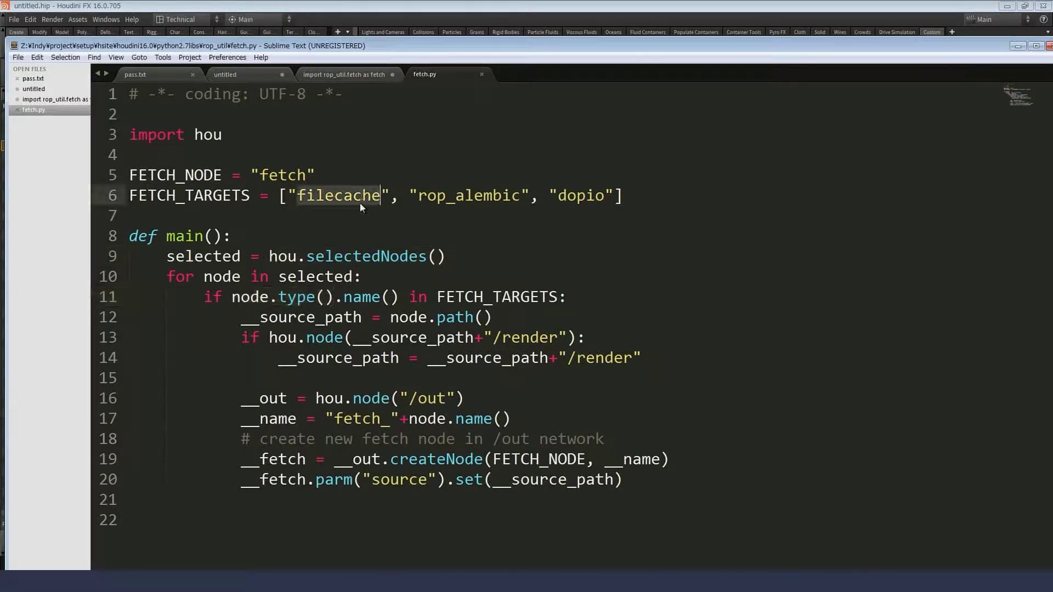
{"action": "double_click", "coordinate": [465, 189]}
{"action": "left_click", "coordinate": [597, 186]}
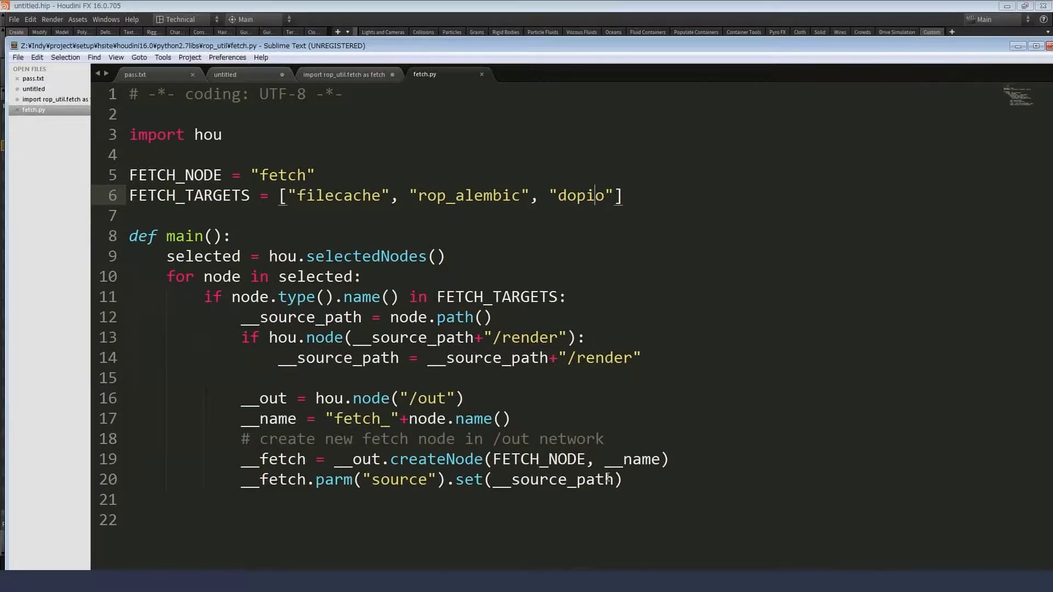
{"action": "left_click_drag", "start_coordinate": [624, 480], "coordinate": [130, 135]}
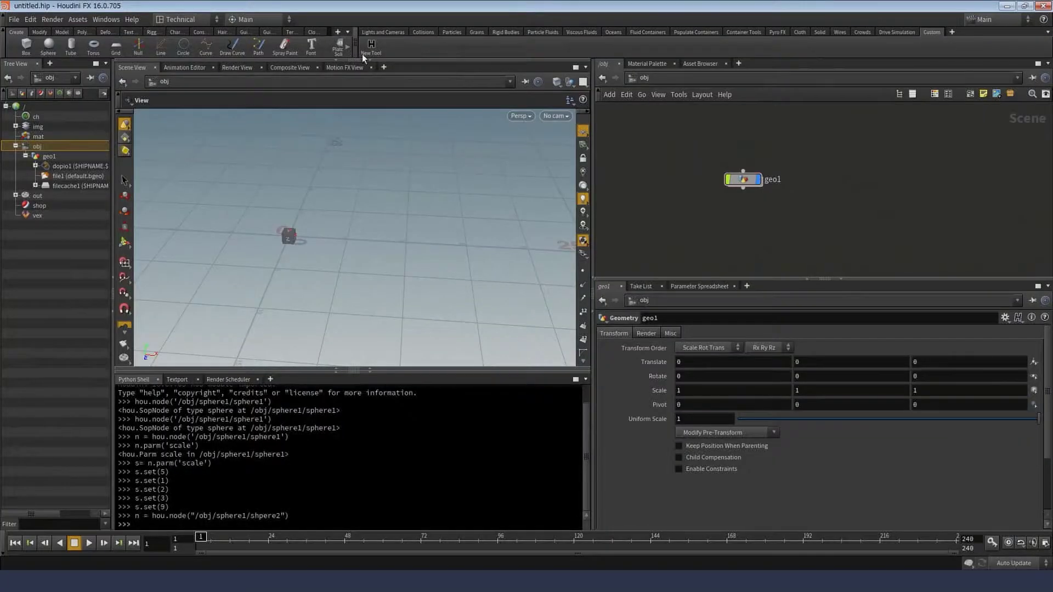
{"action": "right_click", "coordinate": [367, 53]}
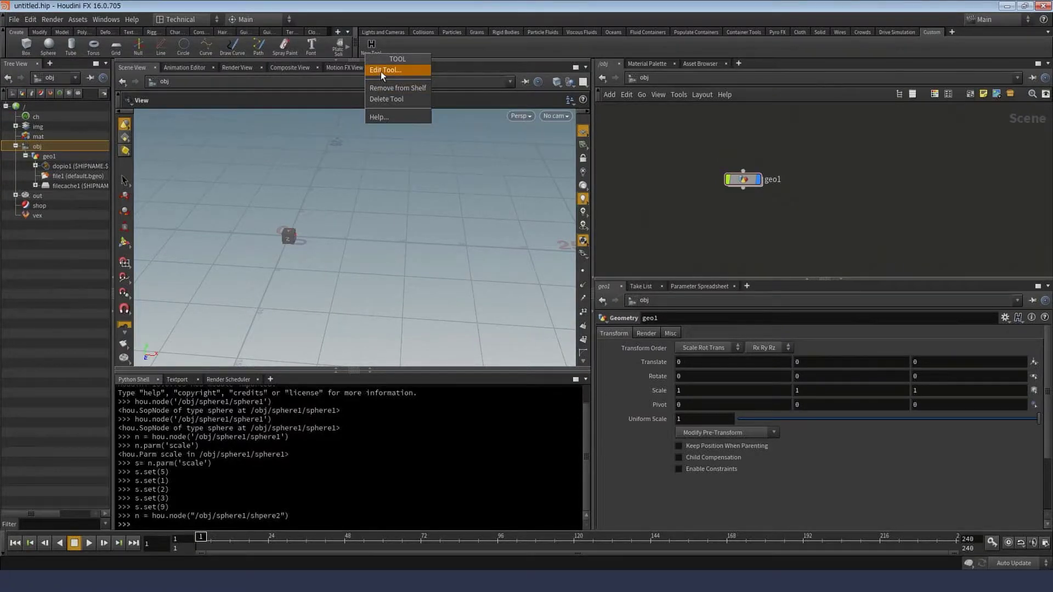
{"action": "left_click", "coordinate": [444, 42]}
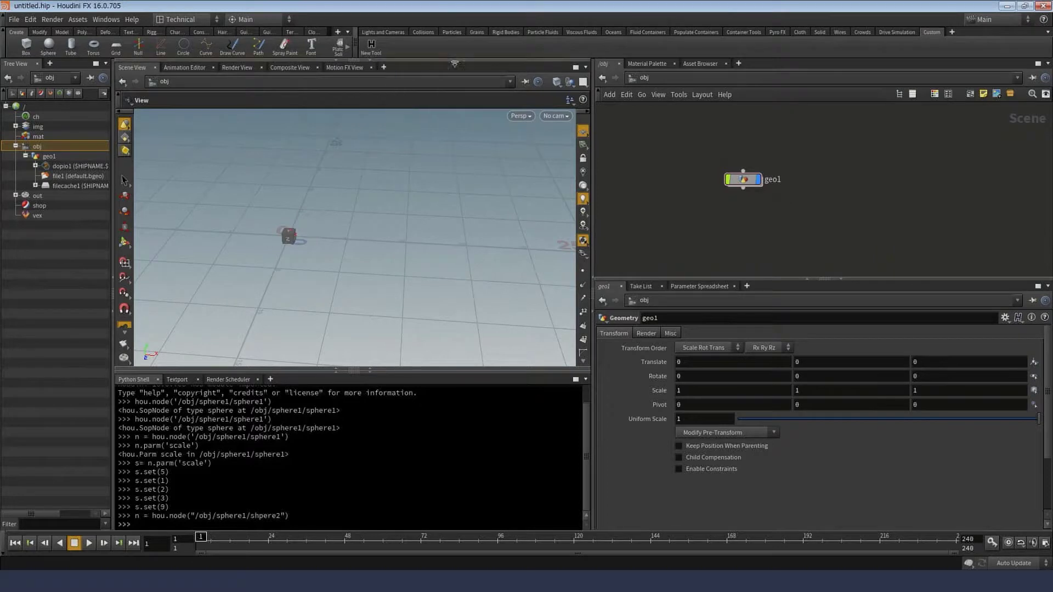
- Bring the Houdini Python tutorial PDF forward and maximize it, showing page 4
{"action": "key", "text": "alt+Tab"}
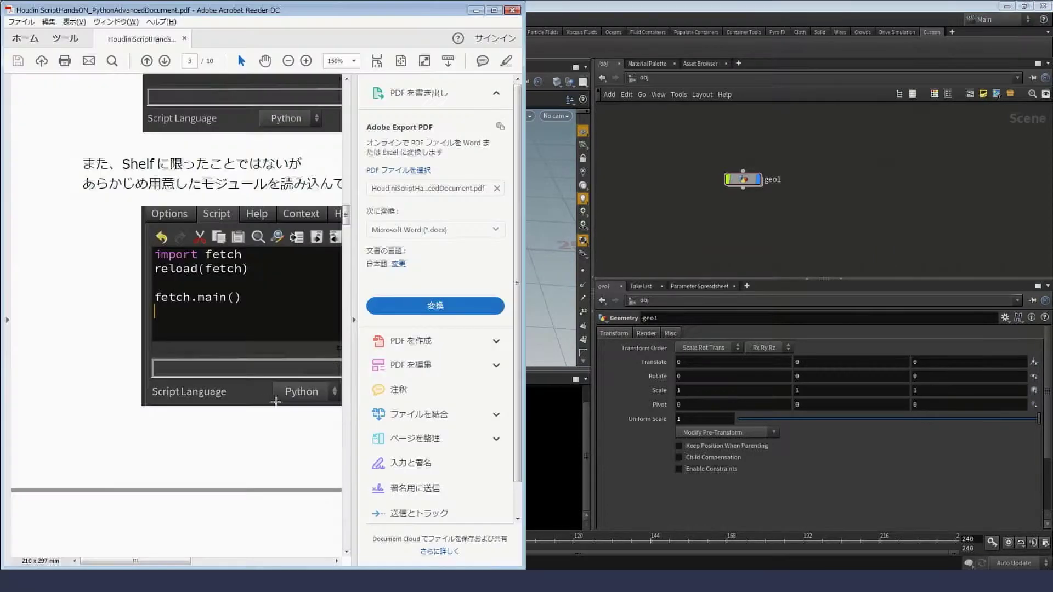
{"action": "left_click_drag", "start_coordinate": [361, 15], "coordinate": [464, 64]}
{"action": "double_click", "coordinate": [463, 64]}
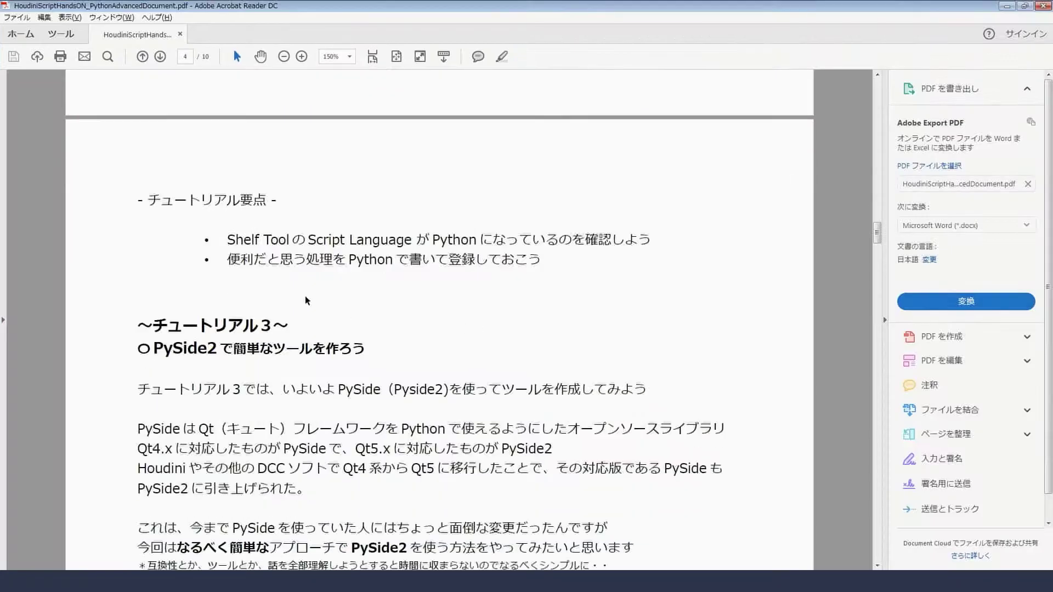